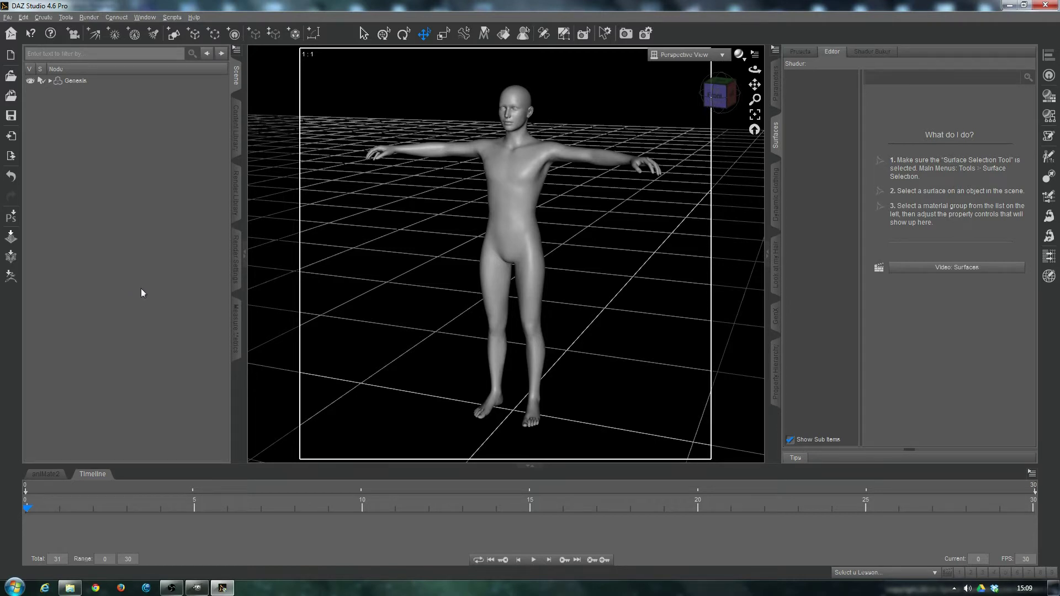
Step: Show DAZ Studio's Render Settings with motion blur on, then bring GIMP to the front
click(234, 276)
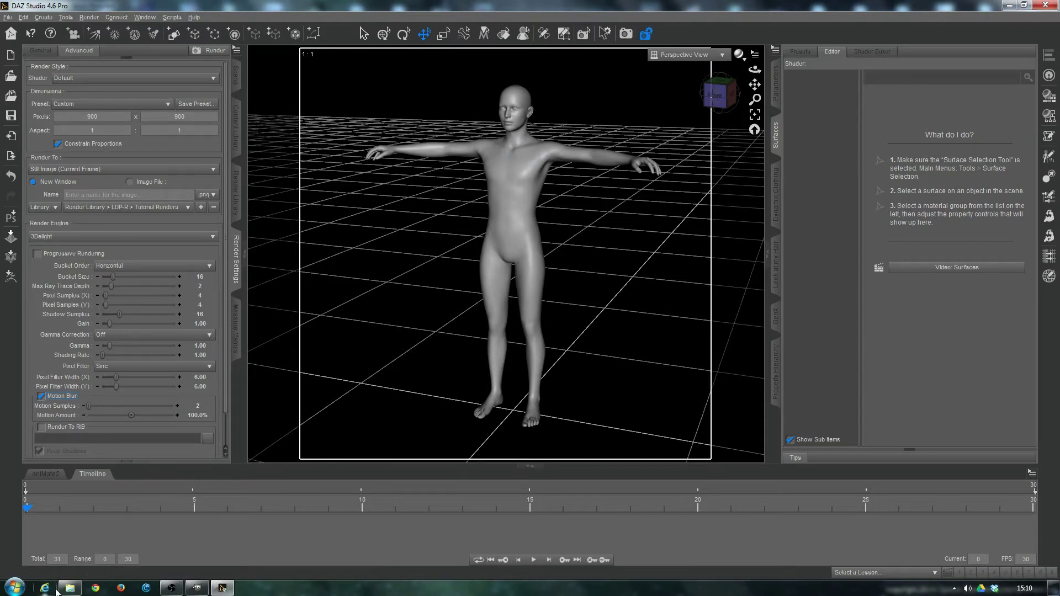
mouse_move(69, 589)
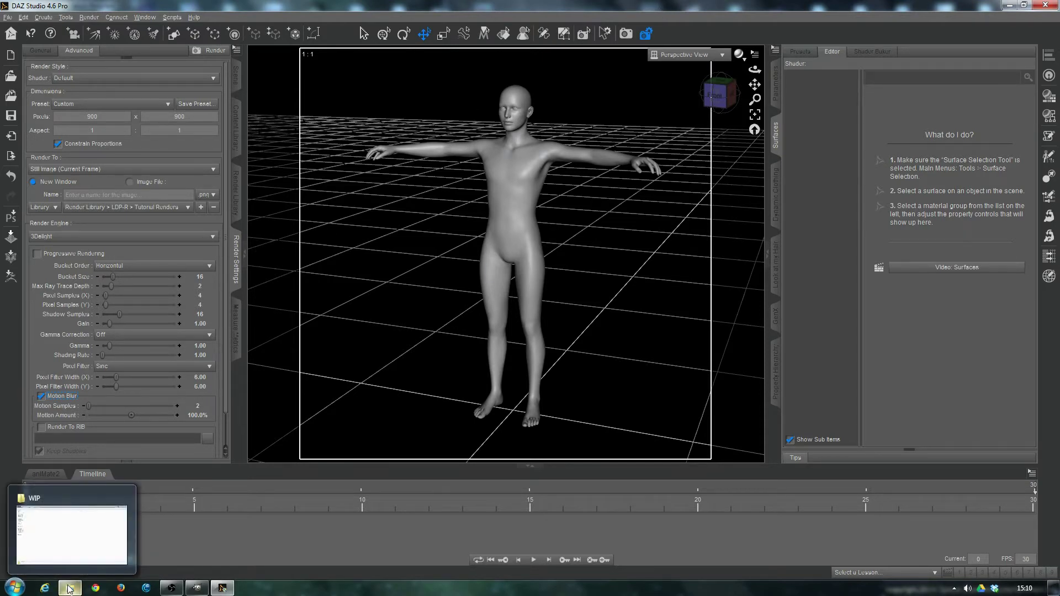
mouse_move(196, 588)
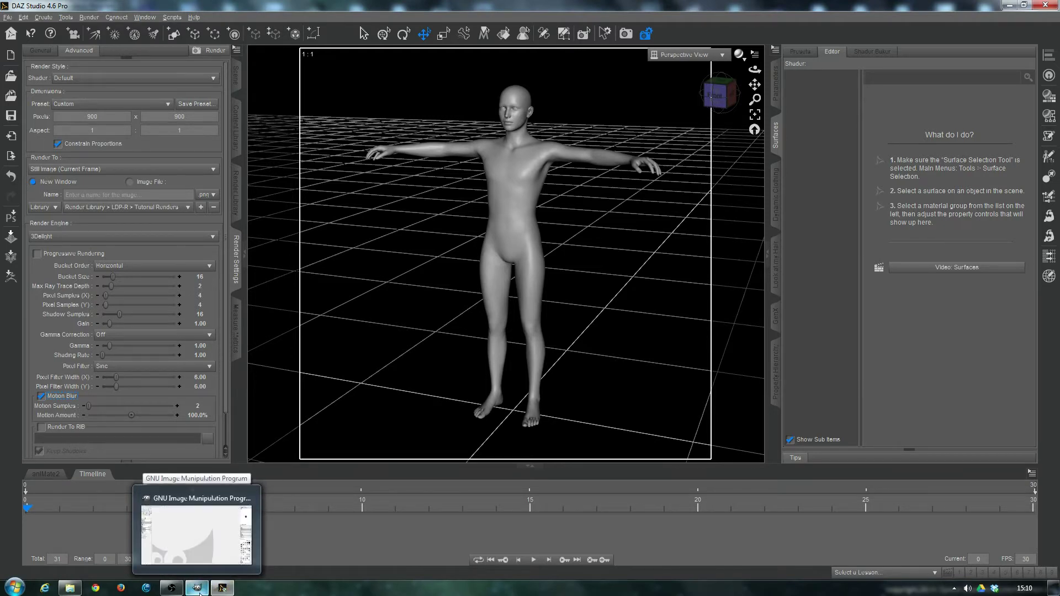
click(197, 588)
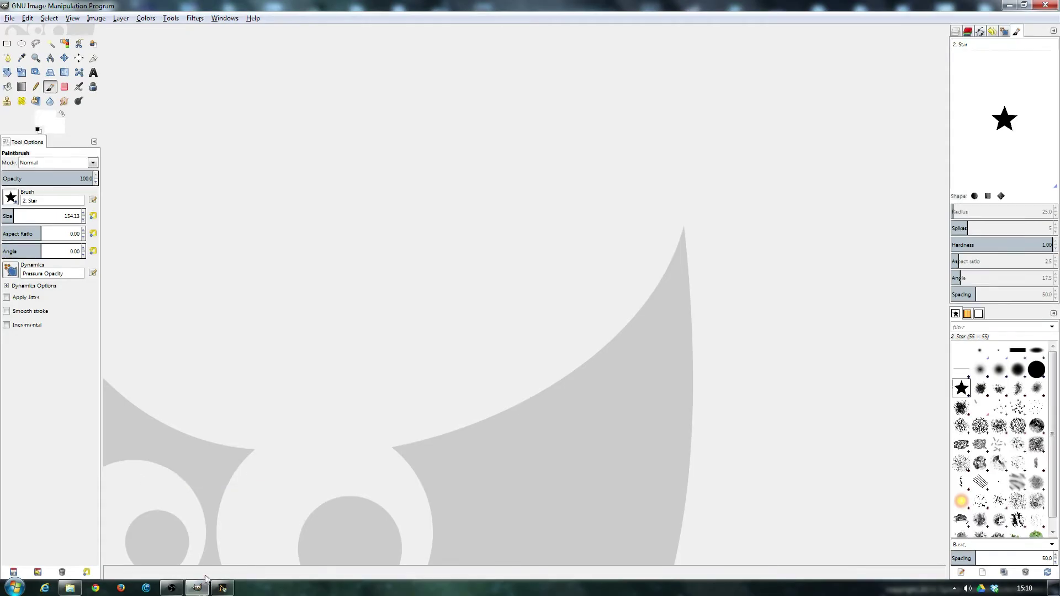
Step: Create a new 1024×1024 image and fit it in the window
click(8, 20)
click(25, 31)
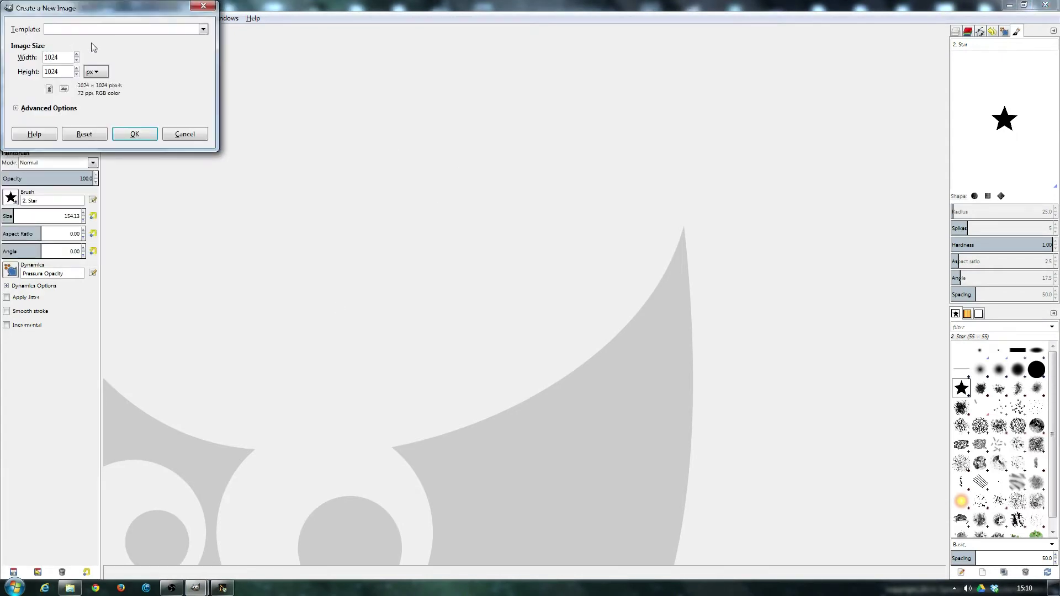
click(137, 138)
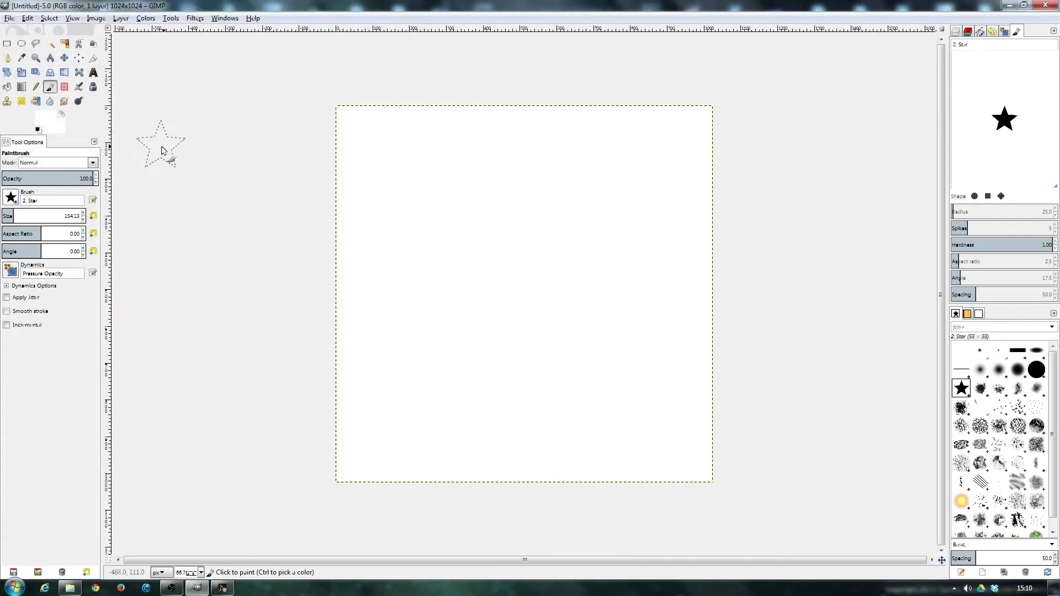
click(72, 18)
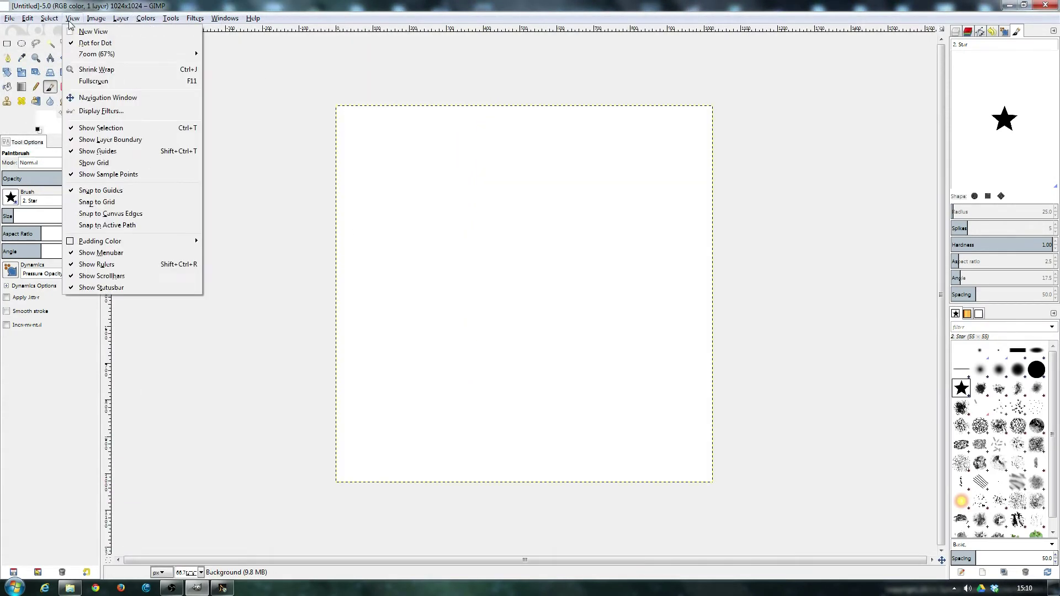
mouse_move(88, 54)
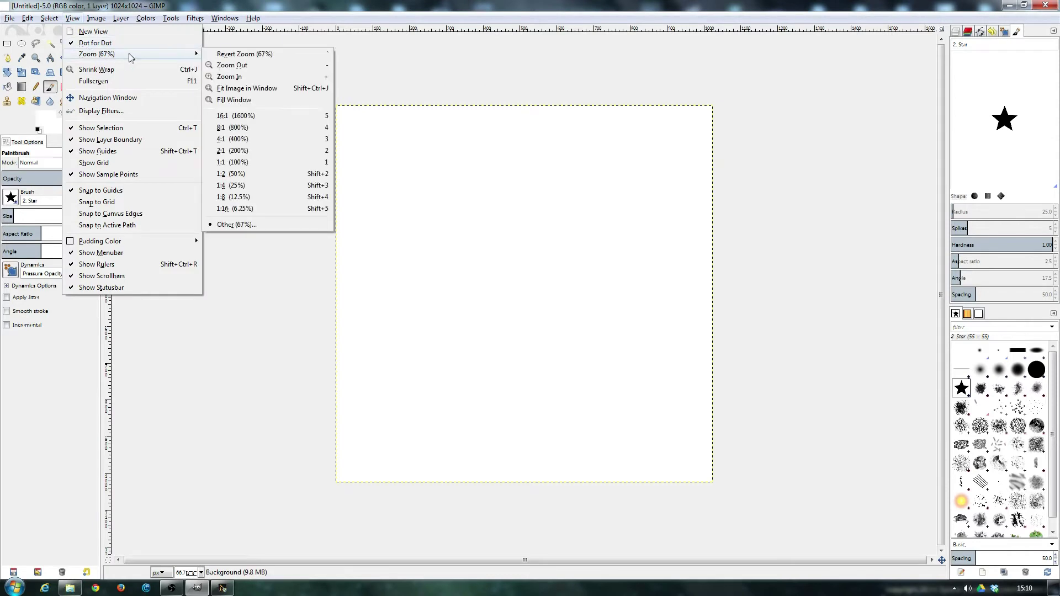
click(248, 88)
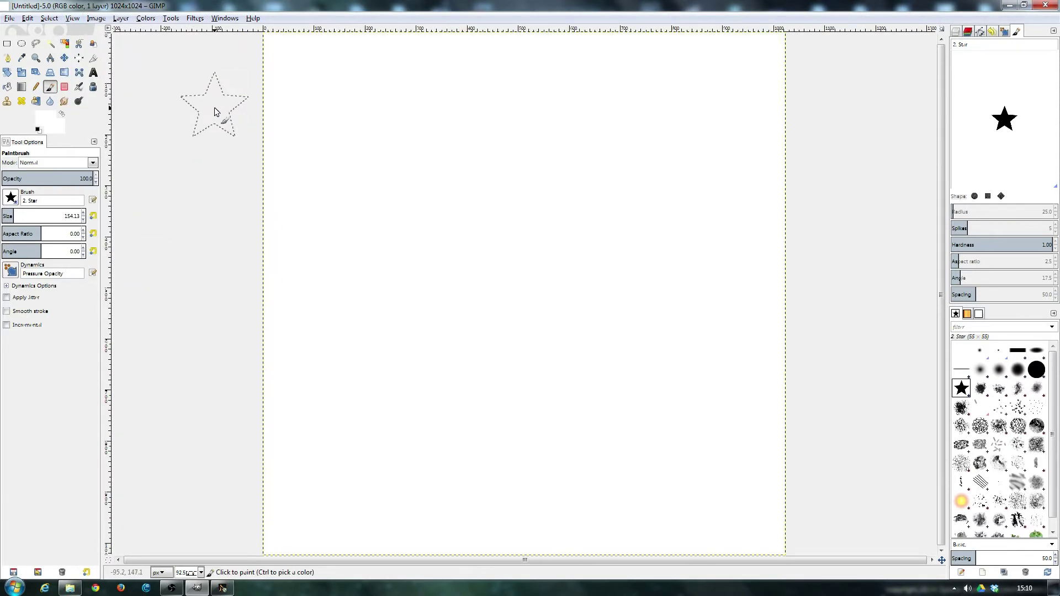
Step: Set the foreground colour to black and fill the whole canvas with it
click(39, 120)
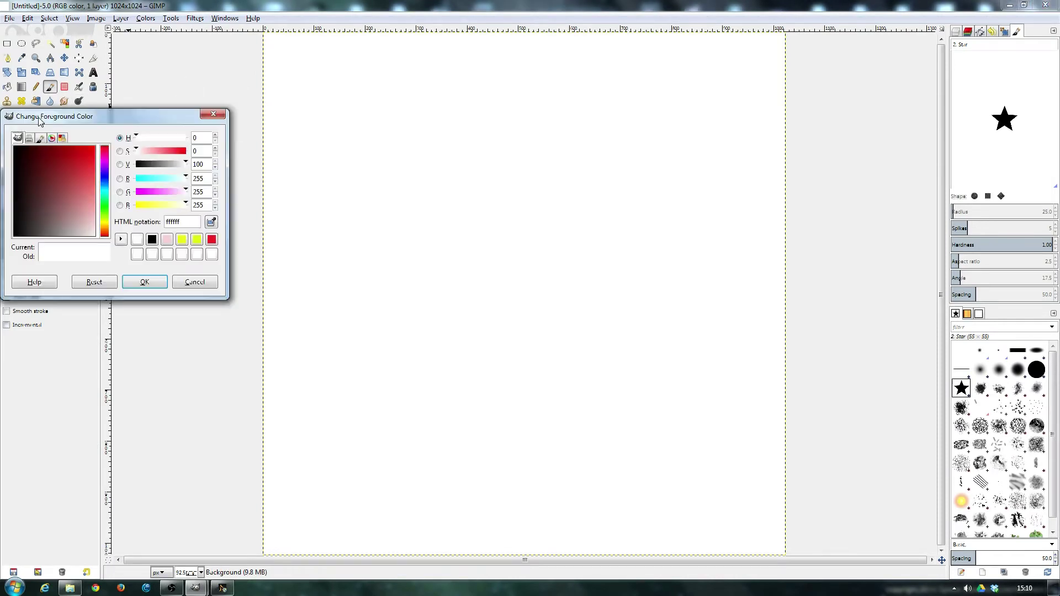
click(152, 239)
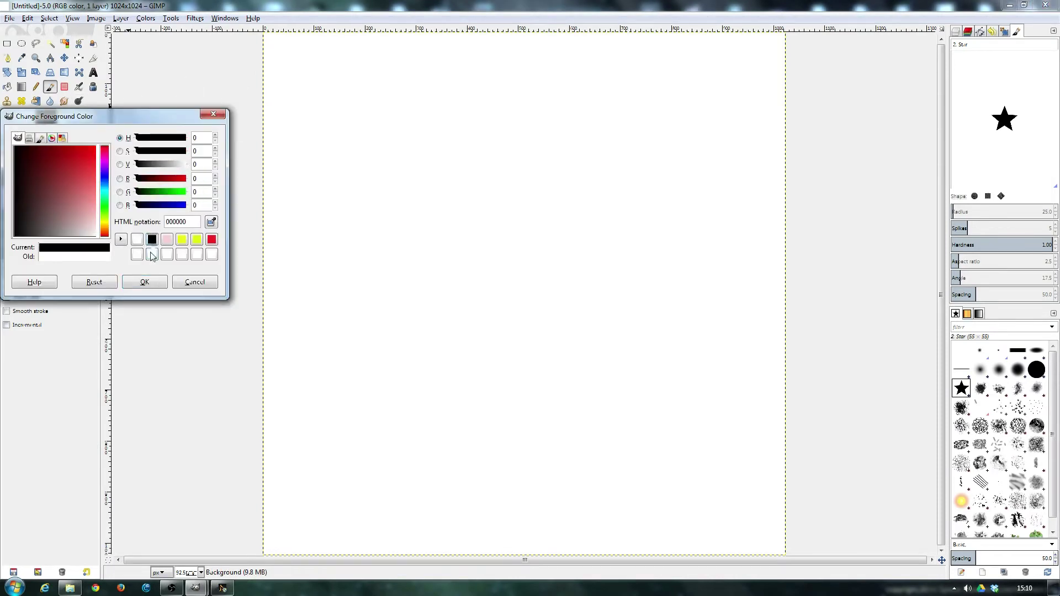
click(144, 282)
click(27, 18)
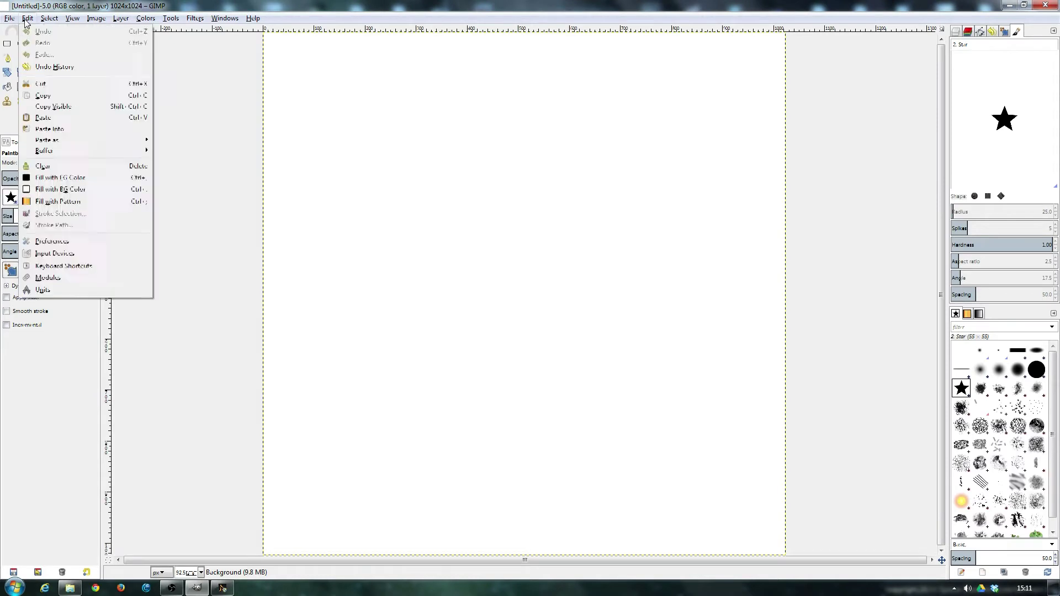
click(48, 178)
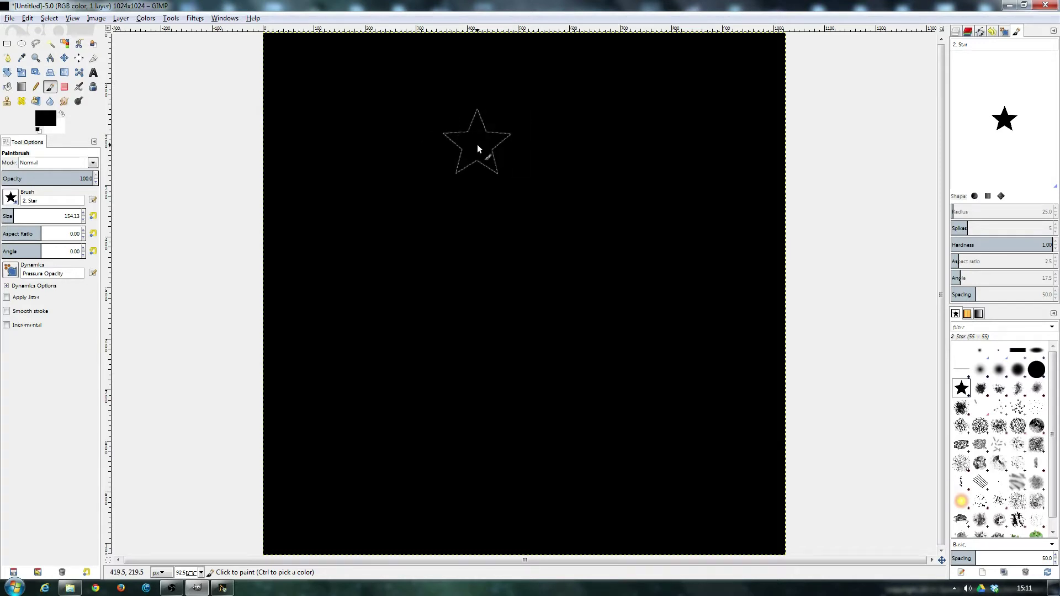
Step: Set the foreground colour to white and shrink the Star brush to size 61.22
click(39, 113)
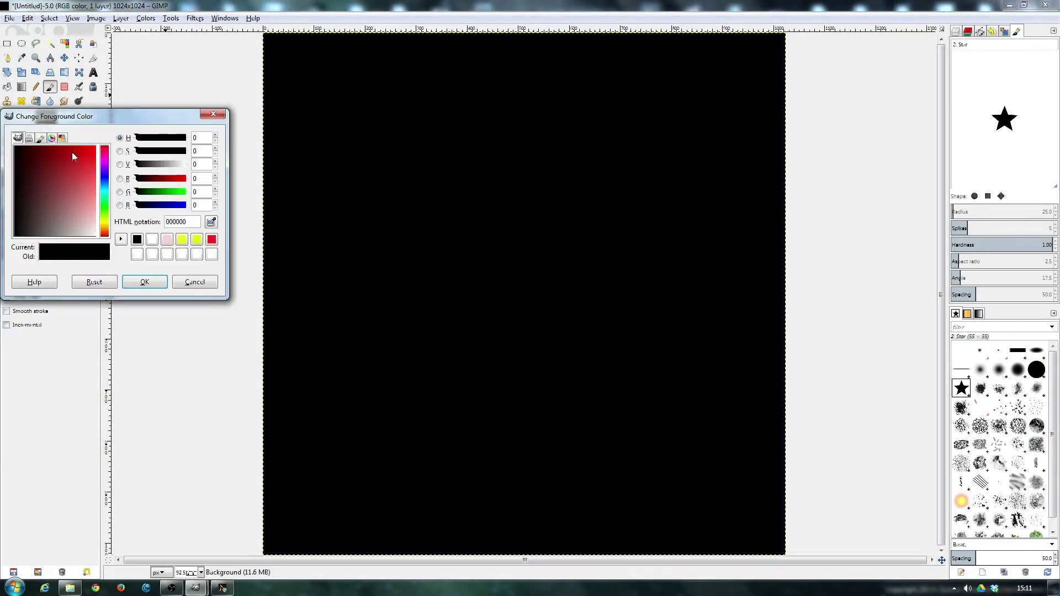
click(151, 242)
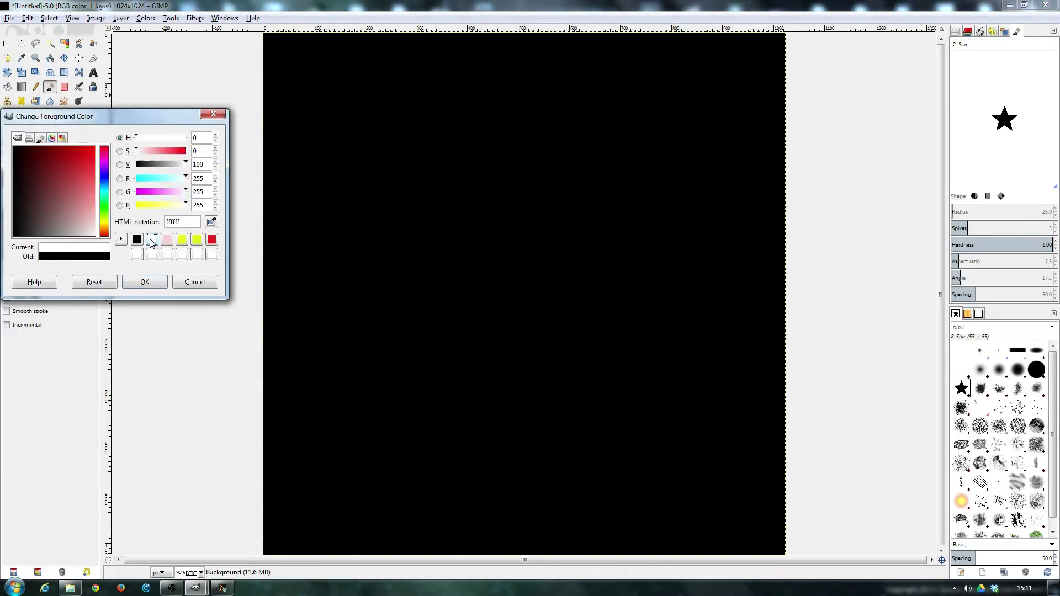
click(144, 283)
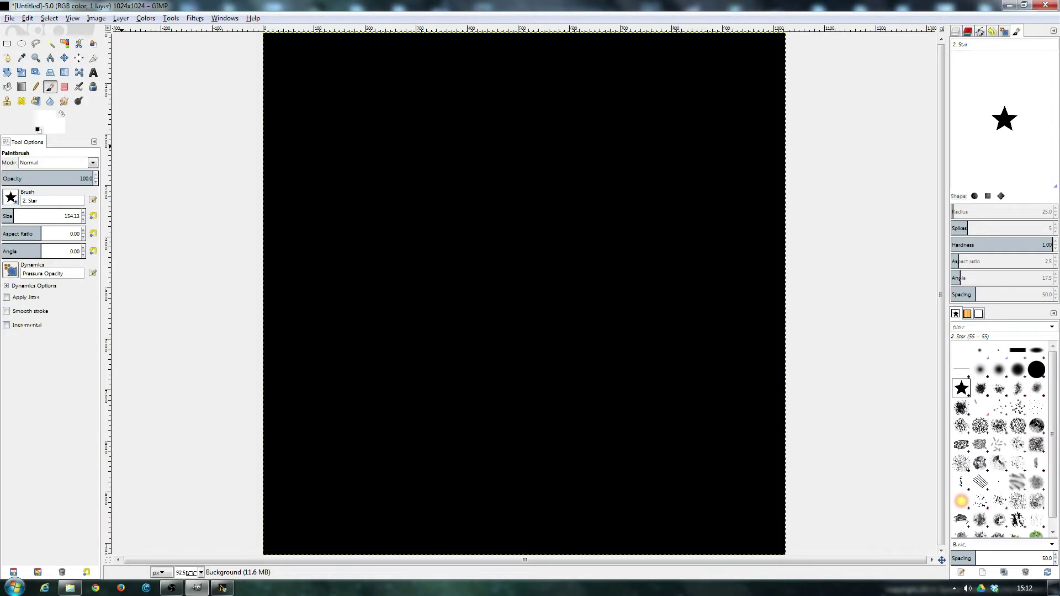
click(27, 216)
drag(26, 216, 2, 218)
drag(49, 219, 4, 223)
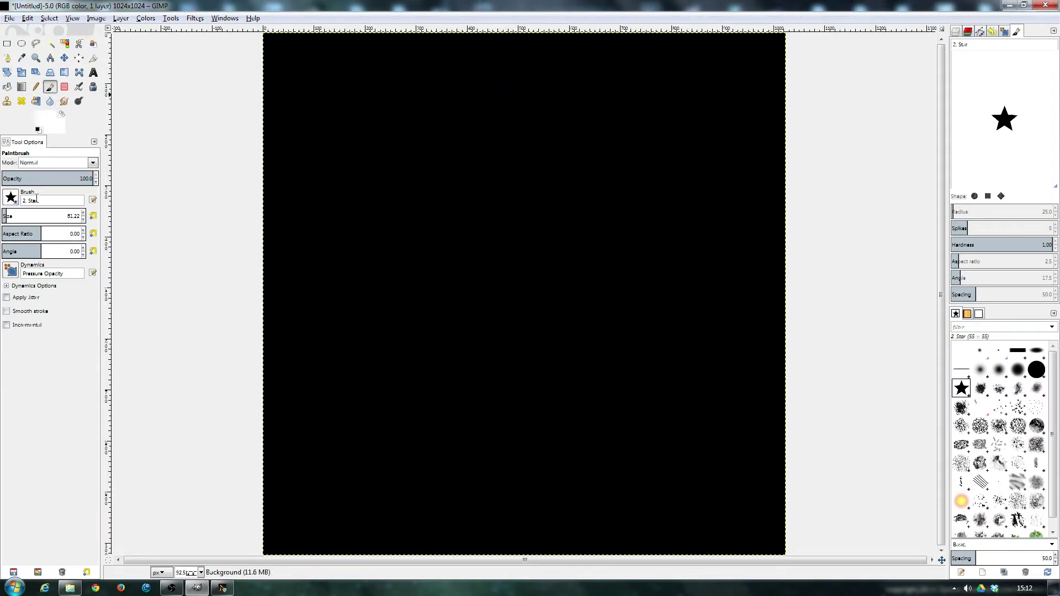
Step: Stamp white stars at the top, sides and corners in a ring, then choose the Bristles 03 brush
click(518, 79)
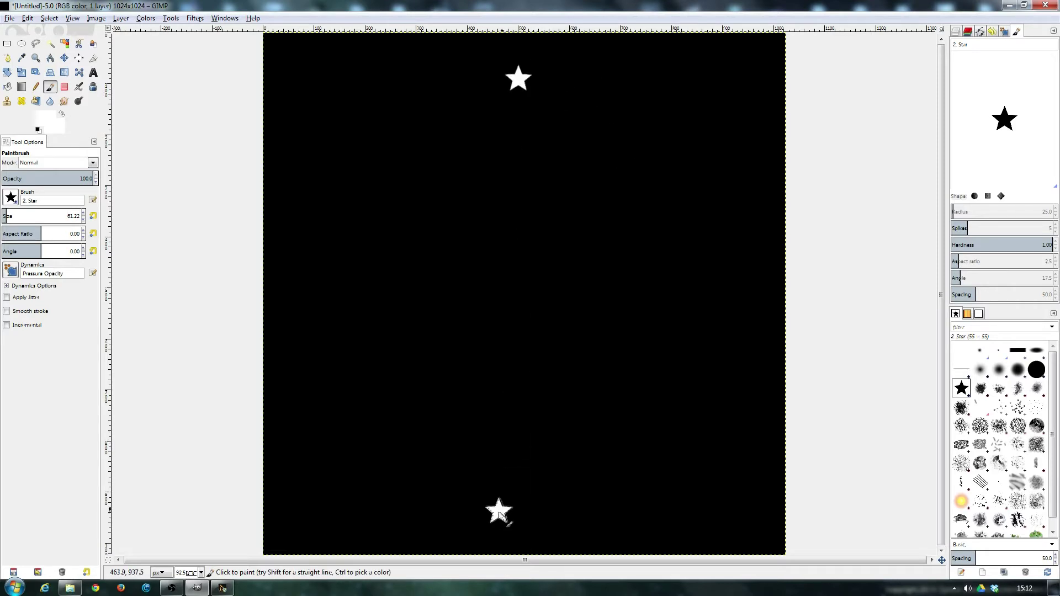
click(738, 270)
click(325, 280)
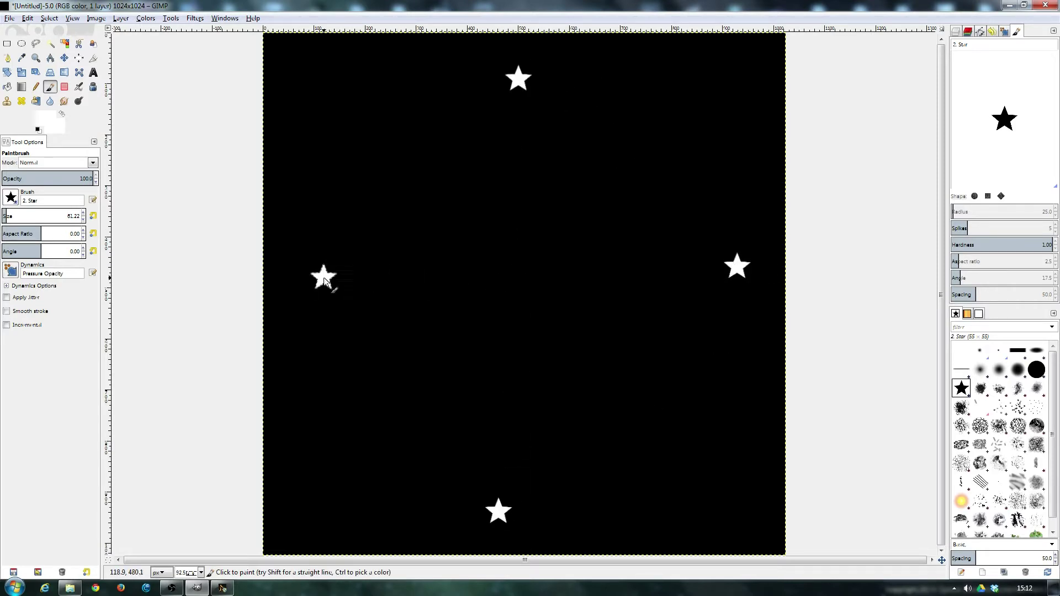
click(370, 135)
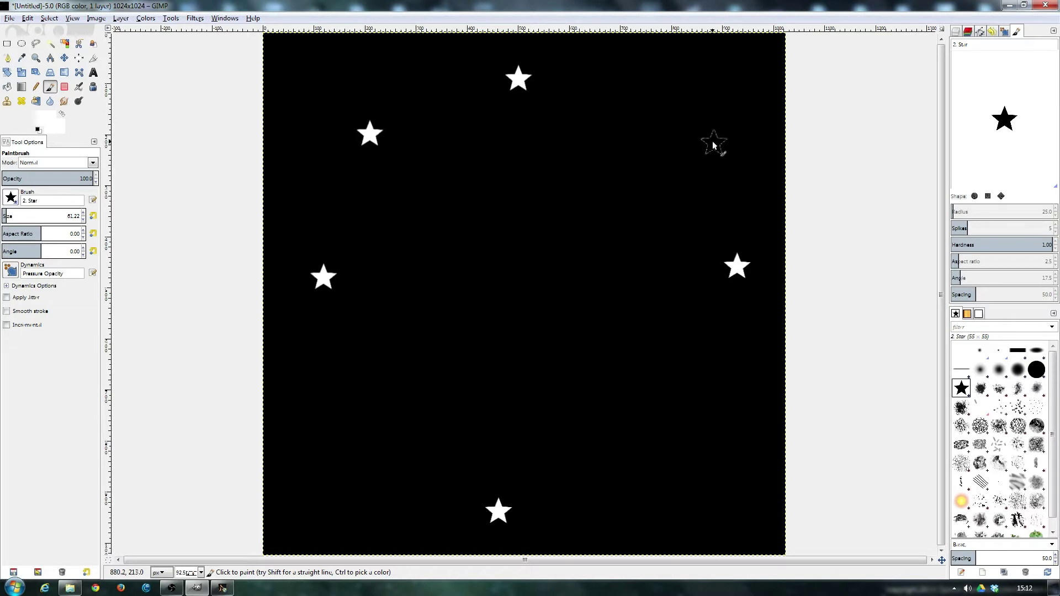
click(702, 131)
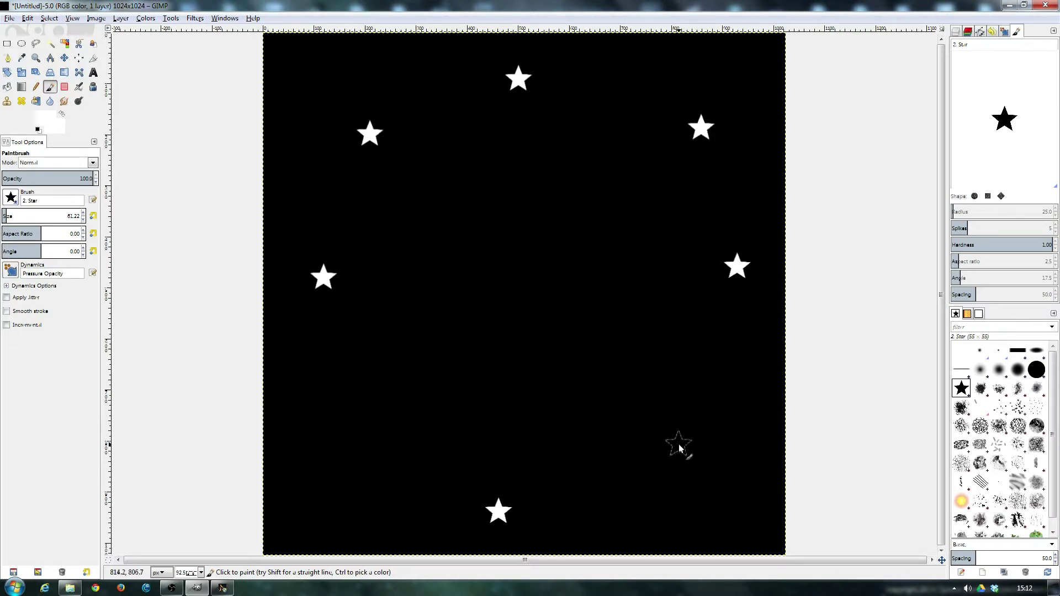
click(680, 448)
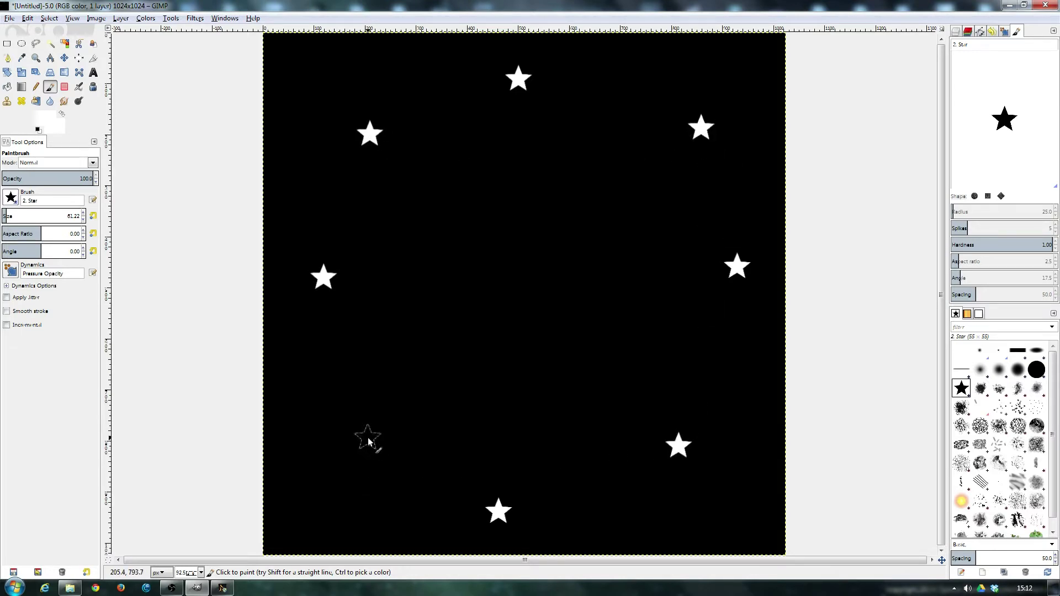
click(368, 440)
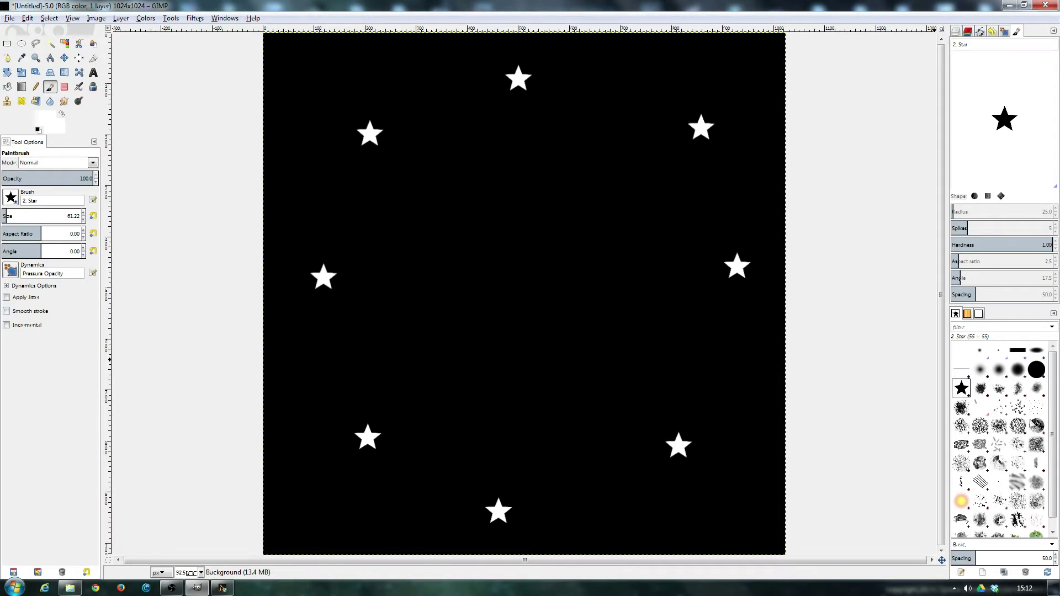
click(1036, 408)
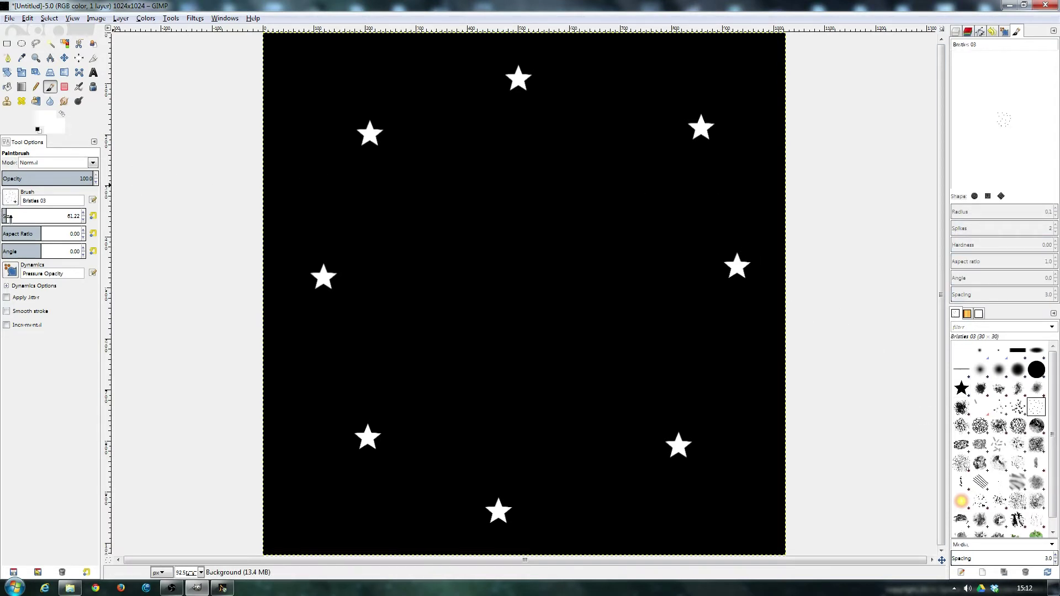
Step: Enlarge the brush to 413.17 and scatter soft dots over all four corners of the ring
drag(10, 219, 34, 217)
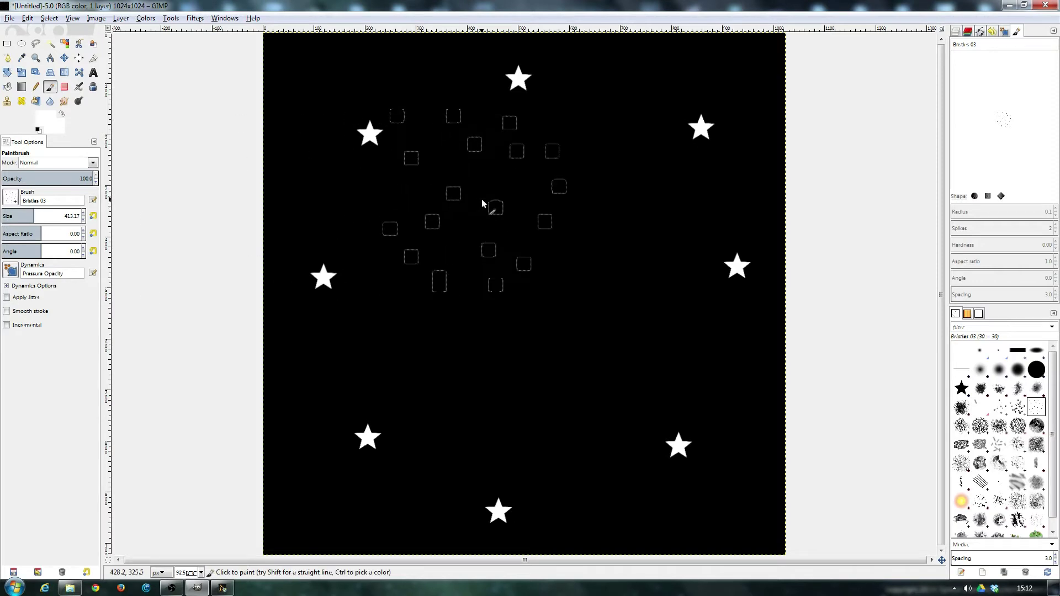
click(402, 158)
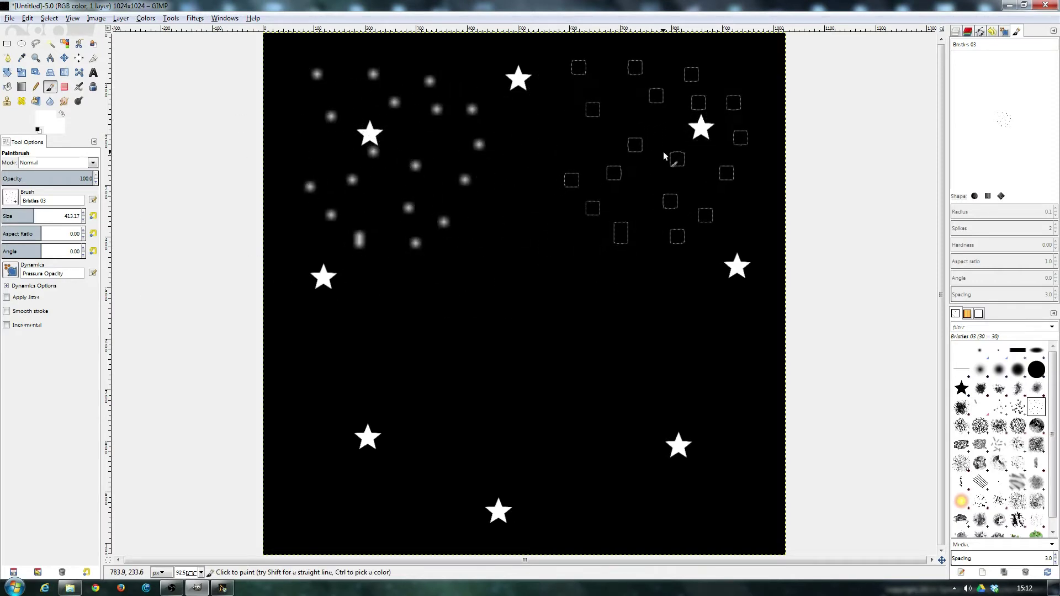
click(664, 157)
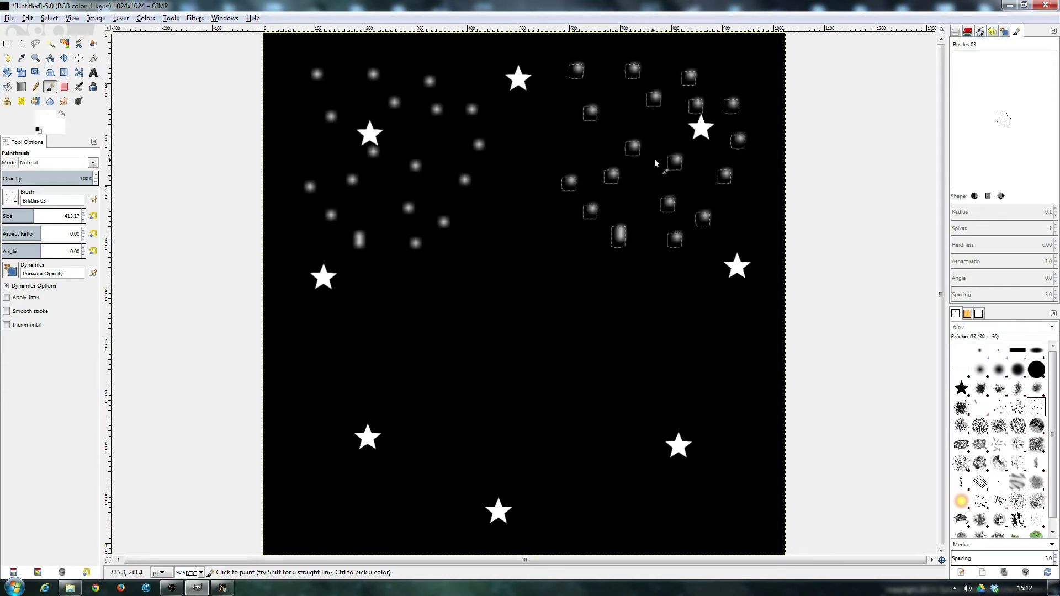
click(647, 432)
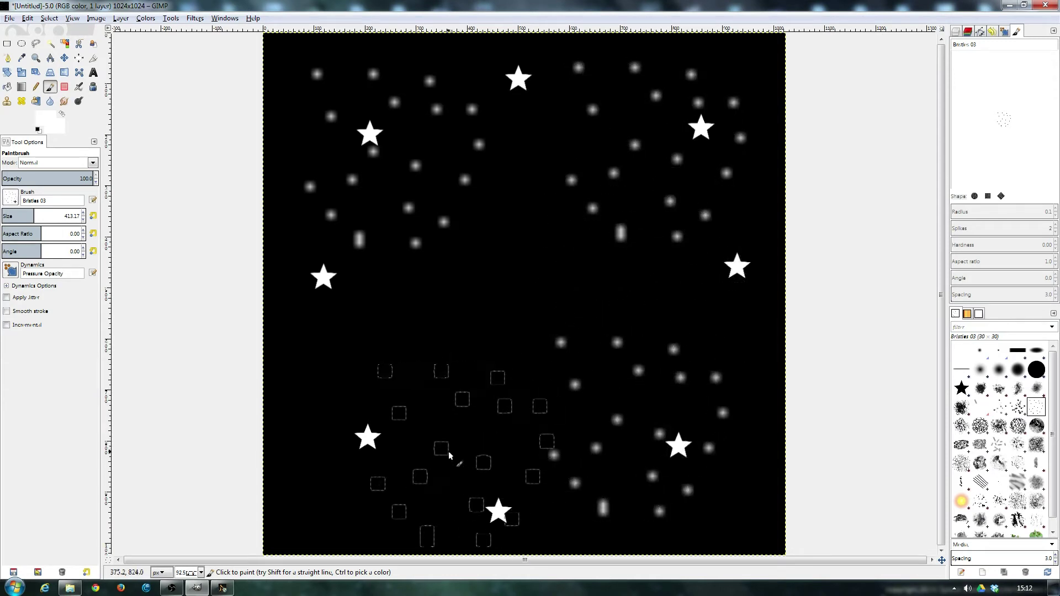
click(449, 456)
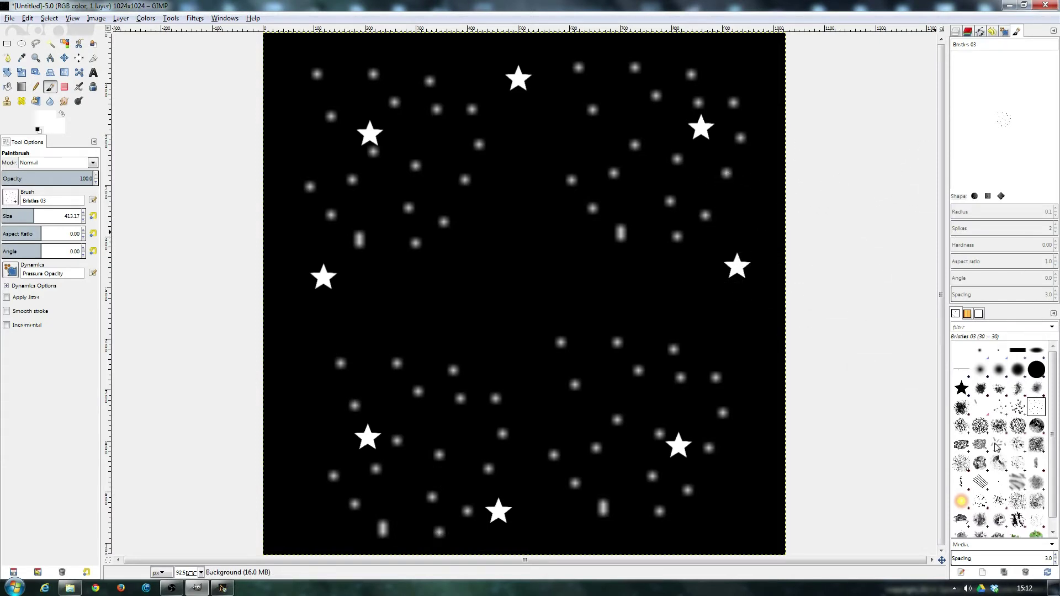
Step: Try one Confetti brush stamp at the canvas centre and undo it
click(998, 444)
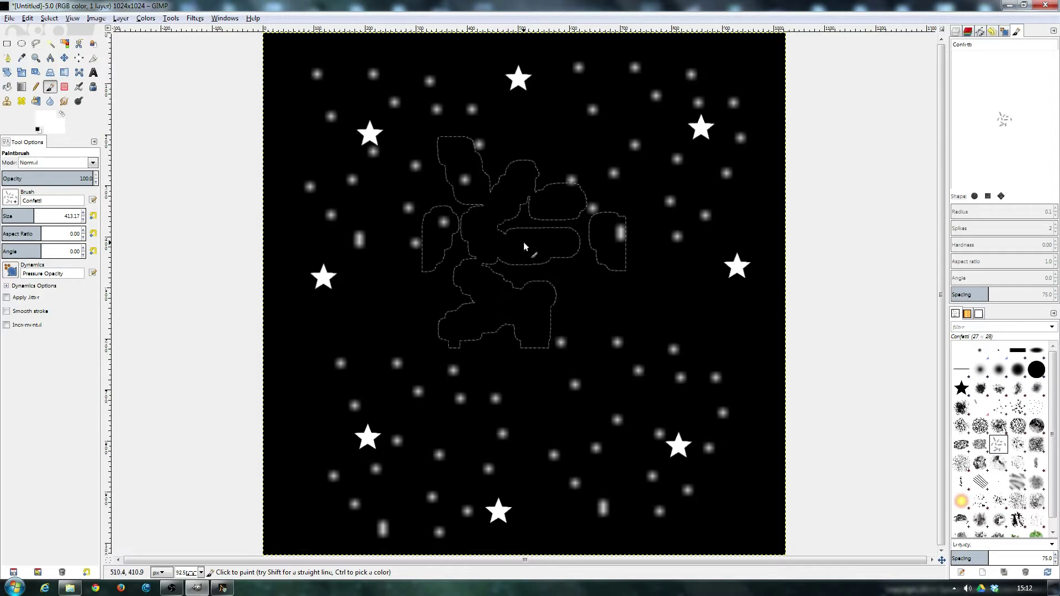
click(530, 289)
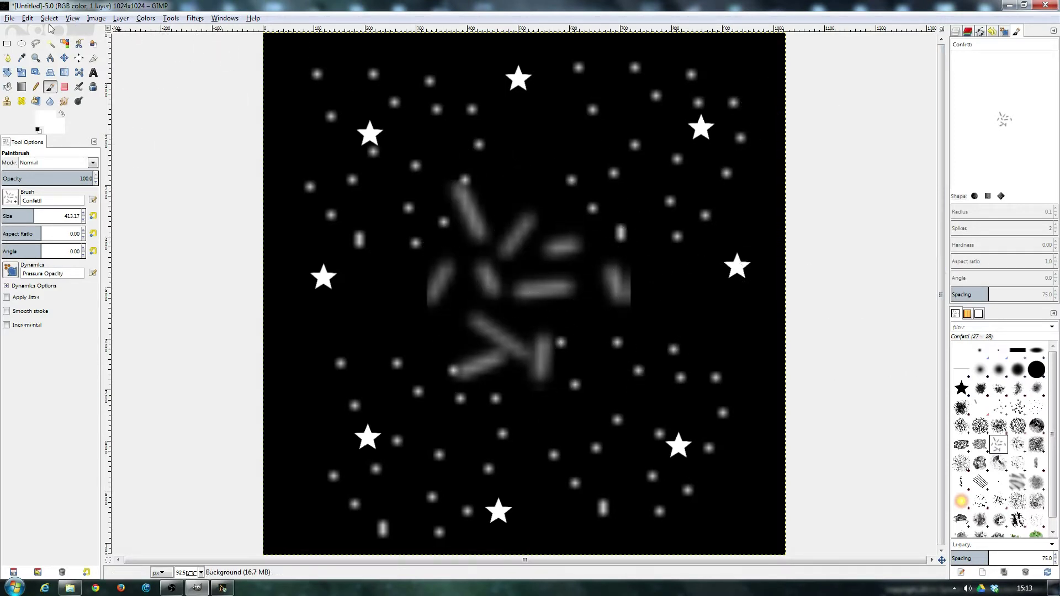
click(27, 18)
click(55, 32)
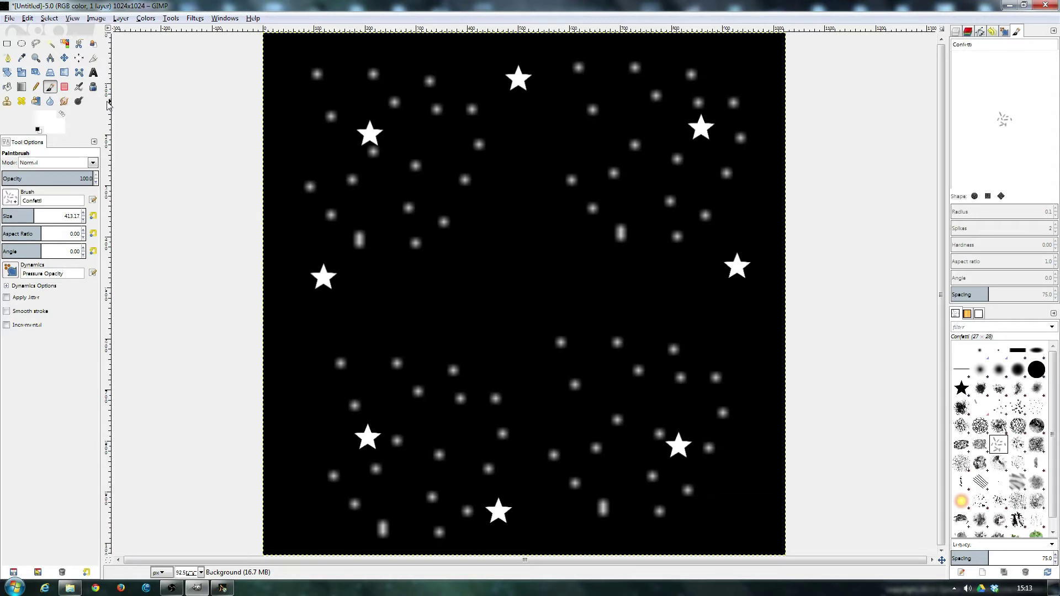
click(9, 18)
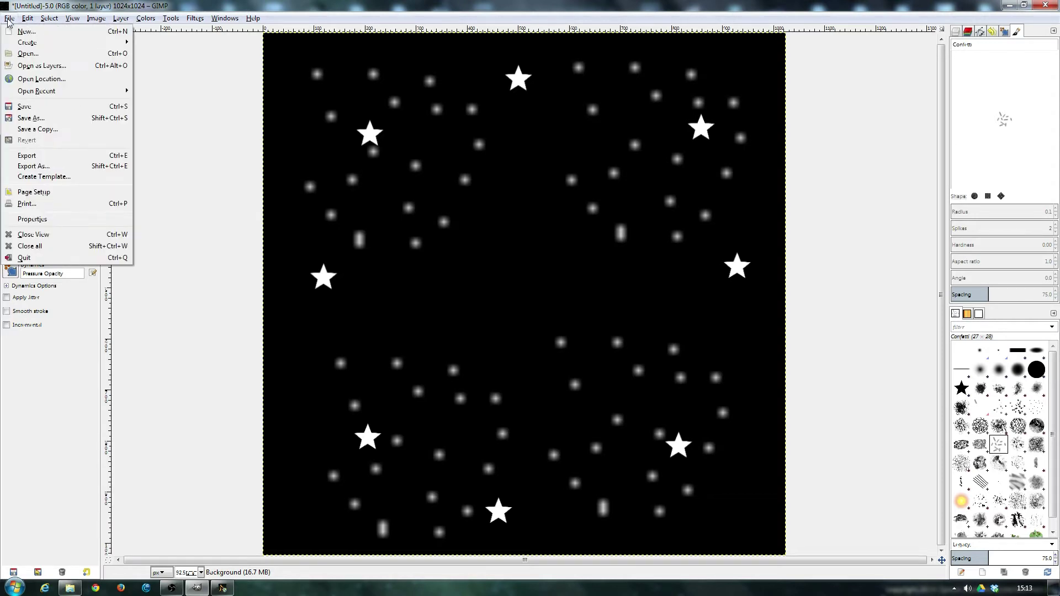
Step: Export the image as 123.png with default PNG options, then minimise GIMP
click(30, 166)
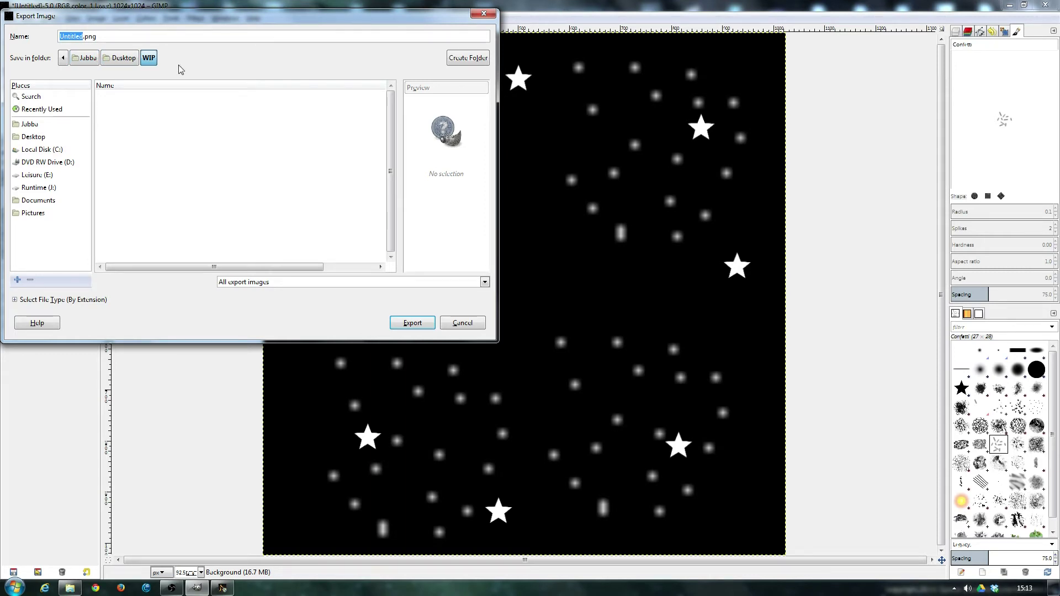
text(123)
click(398, 324)
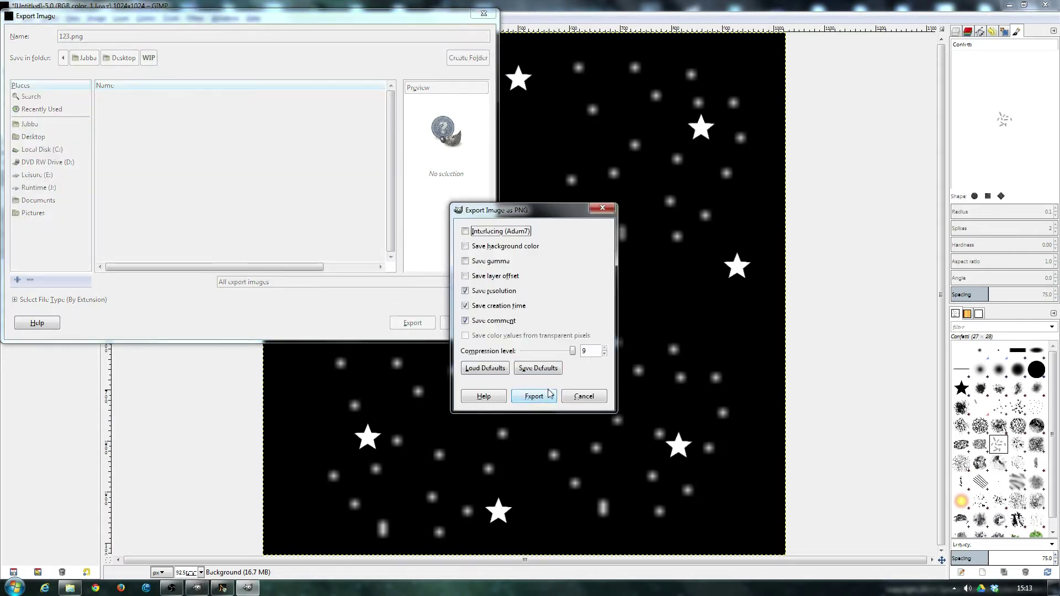
click(533, 396)
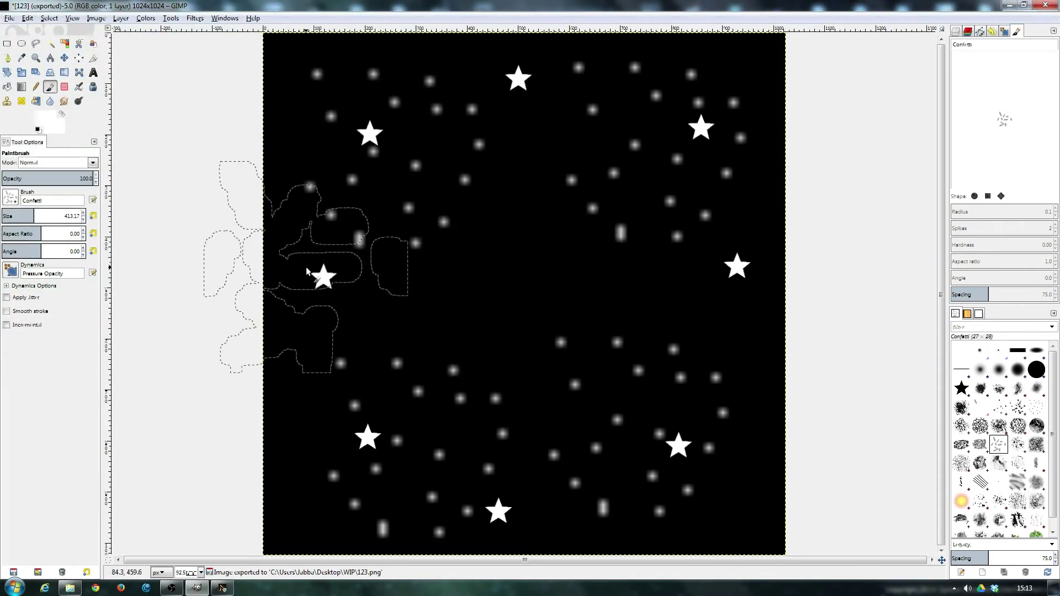
click(1008, 6)
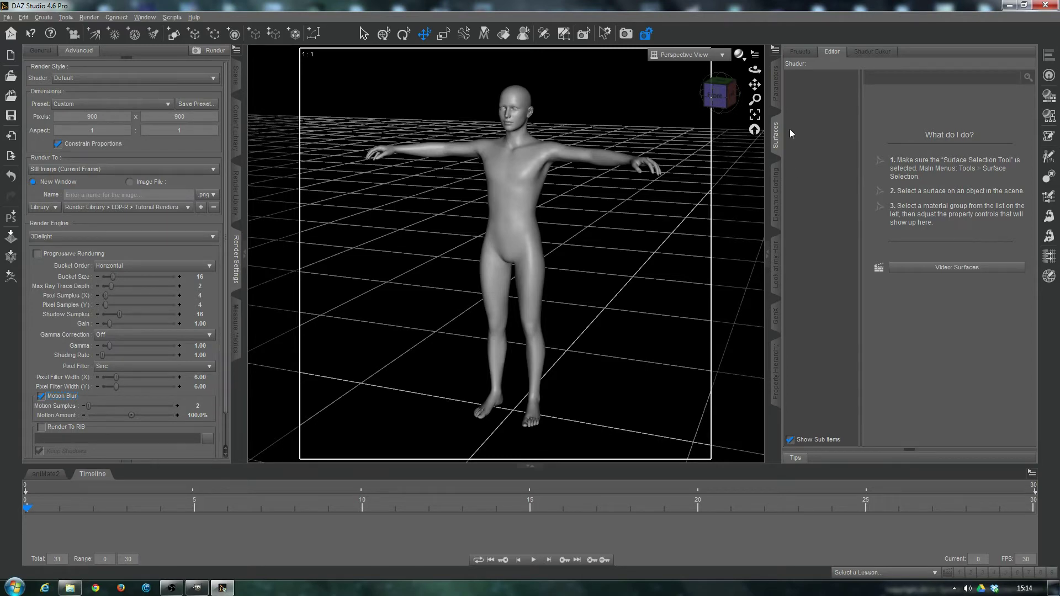
Step: Pan and reset the DAZ viewport, then show the Scene pane listing the Genesis figure
drag(754, 84, 754, 132)
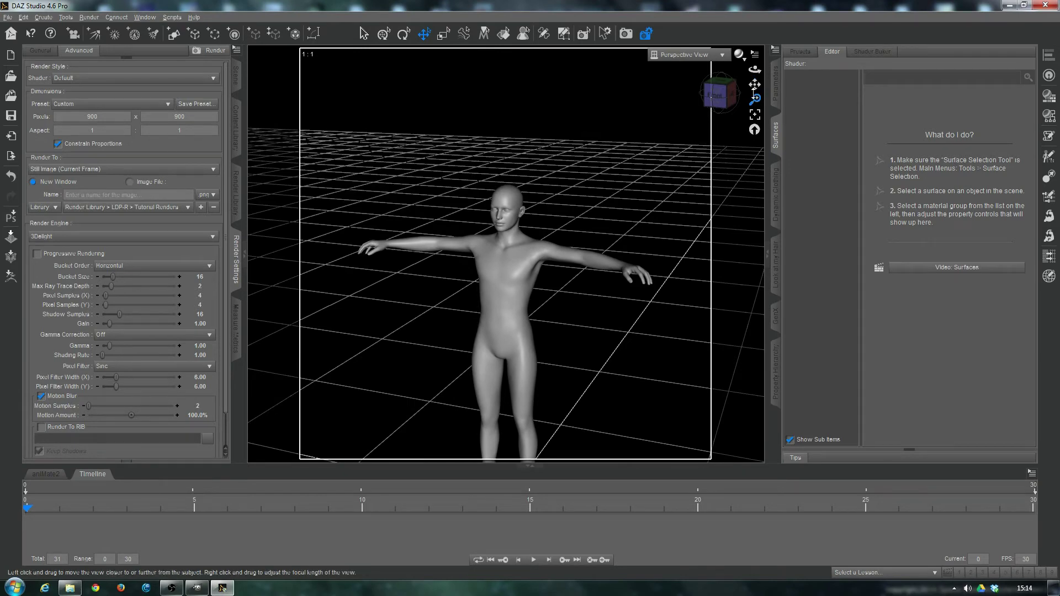
click(754, 130)
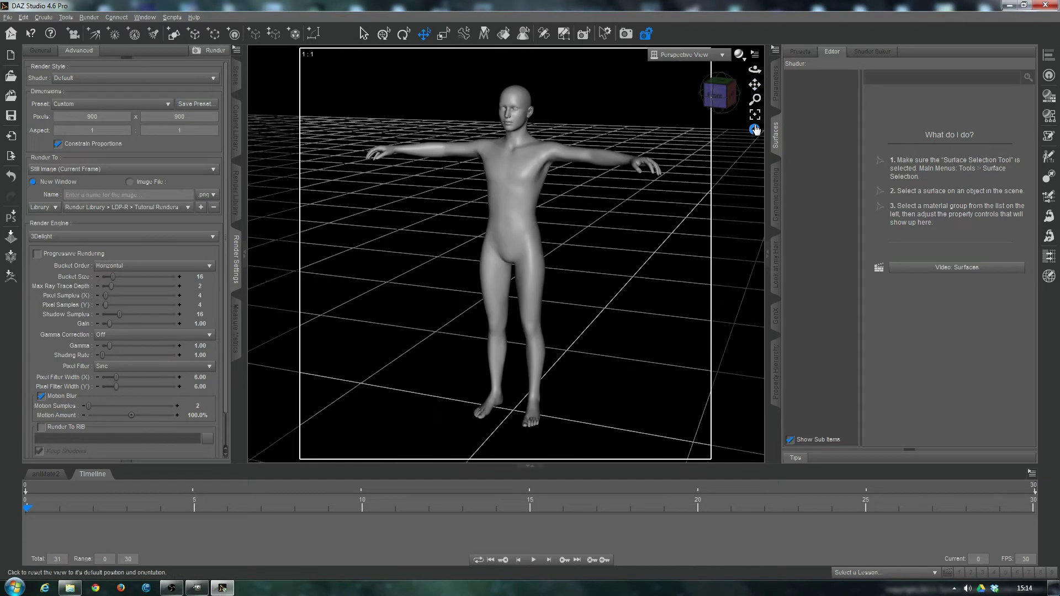
click(238, 75)
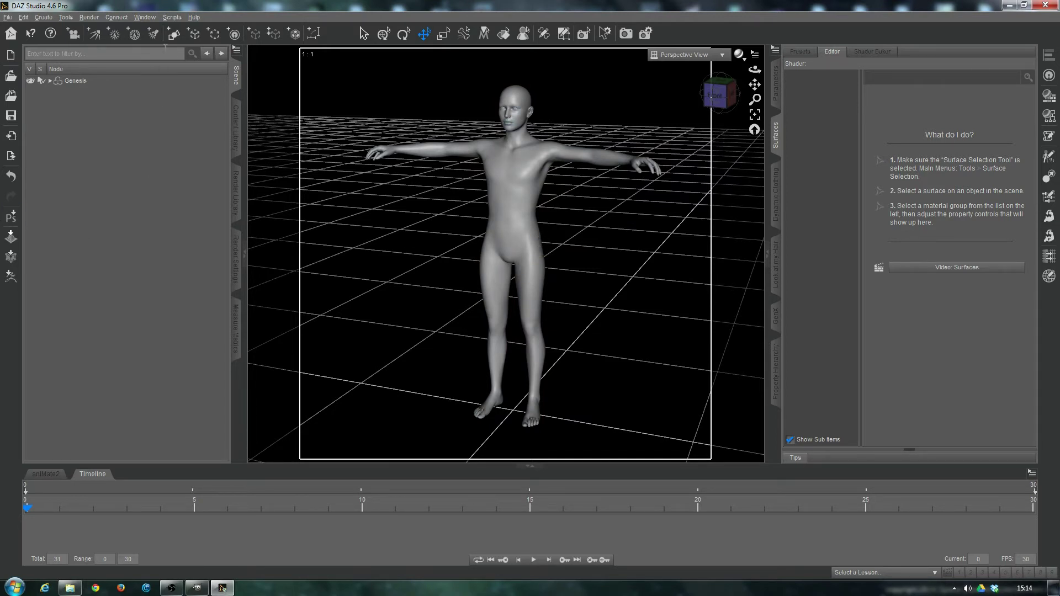
Step: Add a 1 m Plane primitive and a new Camera 1 to the scene
click(173, 34)
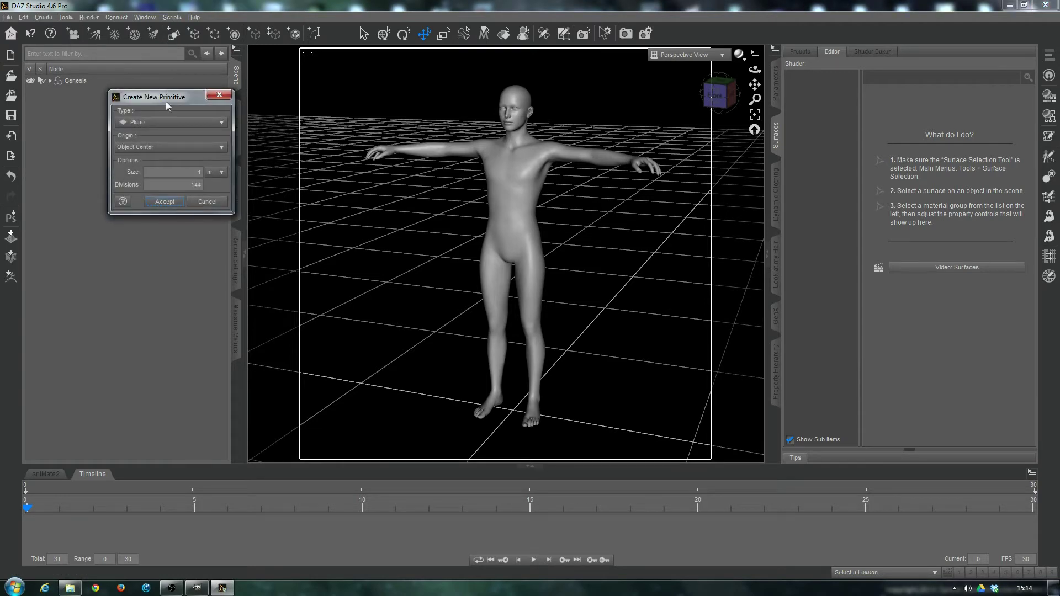
click(164, 202)
click(73, 34)
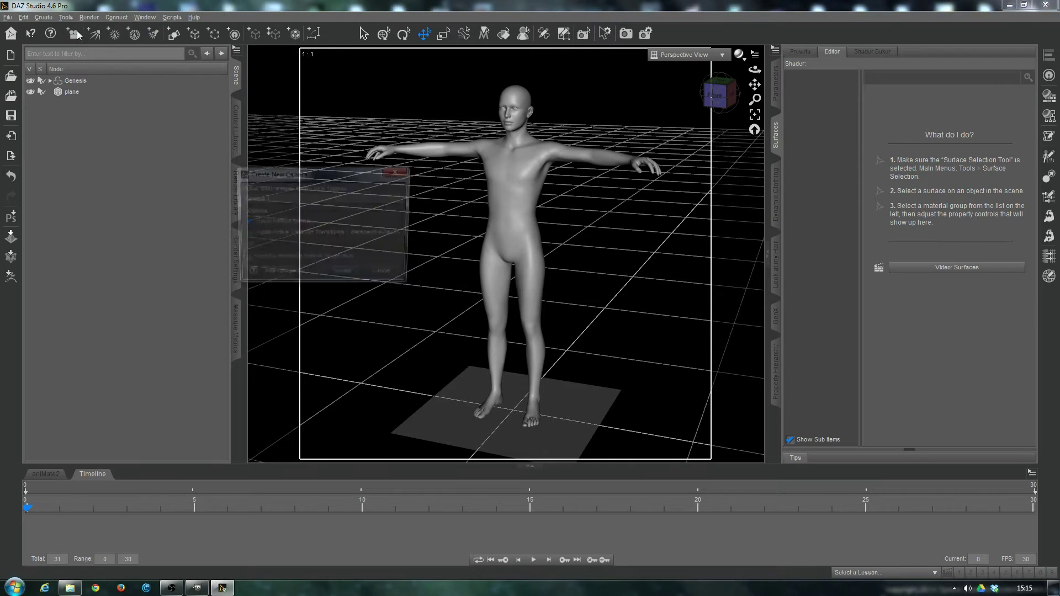
click(342, 276)
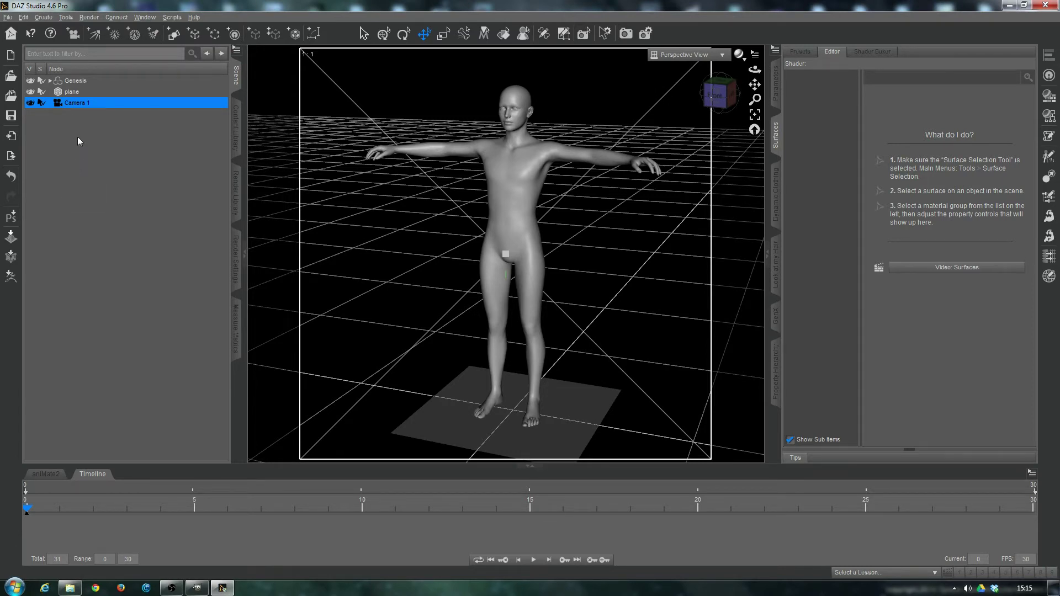
Step: Select the plane and drag it up the Y axis from the feet to head height
click(72, 93)
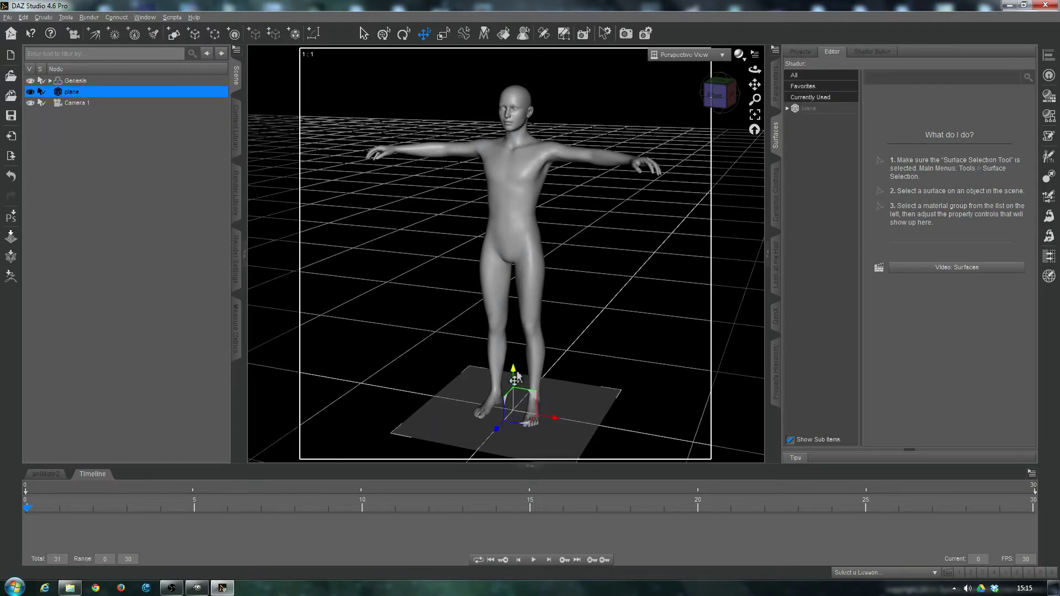
drag(516, 377, 518, 71)
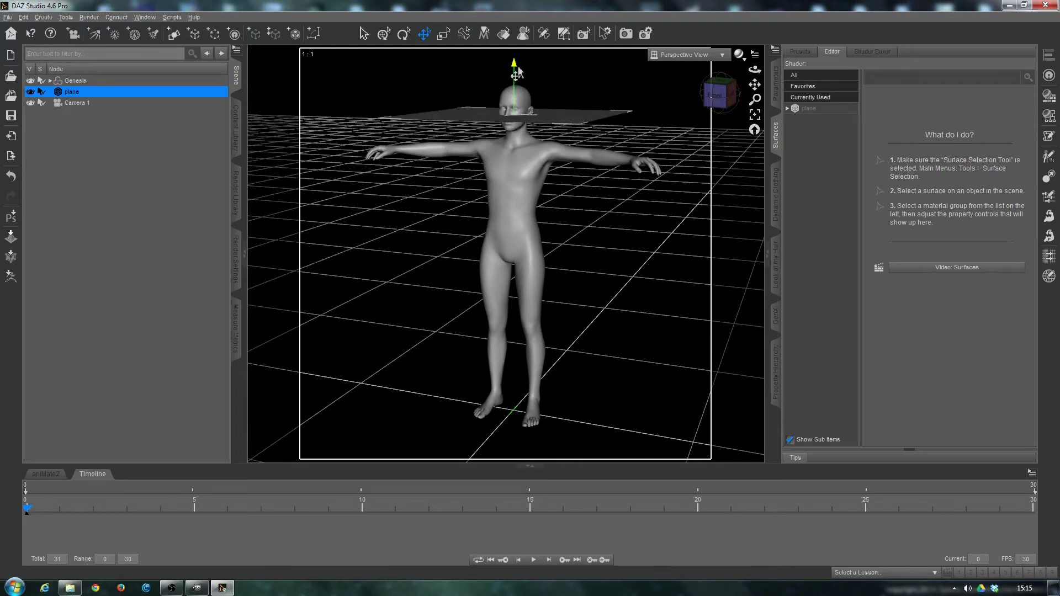
drag(518, 71, 518, 72)
Step: View through Camera 1, framing the figure's head and shoulders from the front, and toggle the plane's visibility
click(700, 58)
click(684, 148)
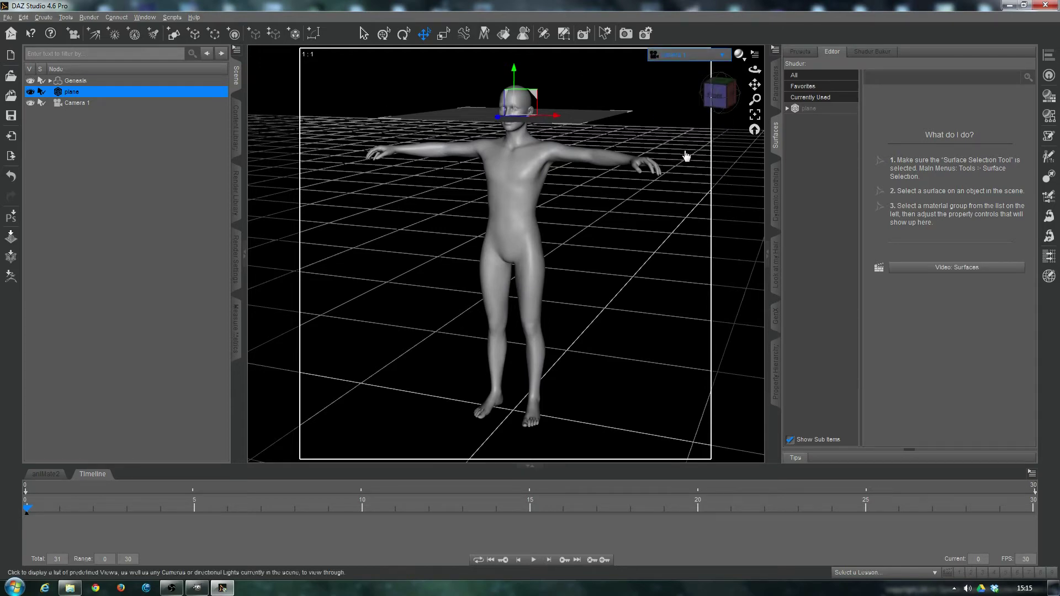
click(719, 95)
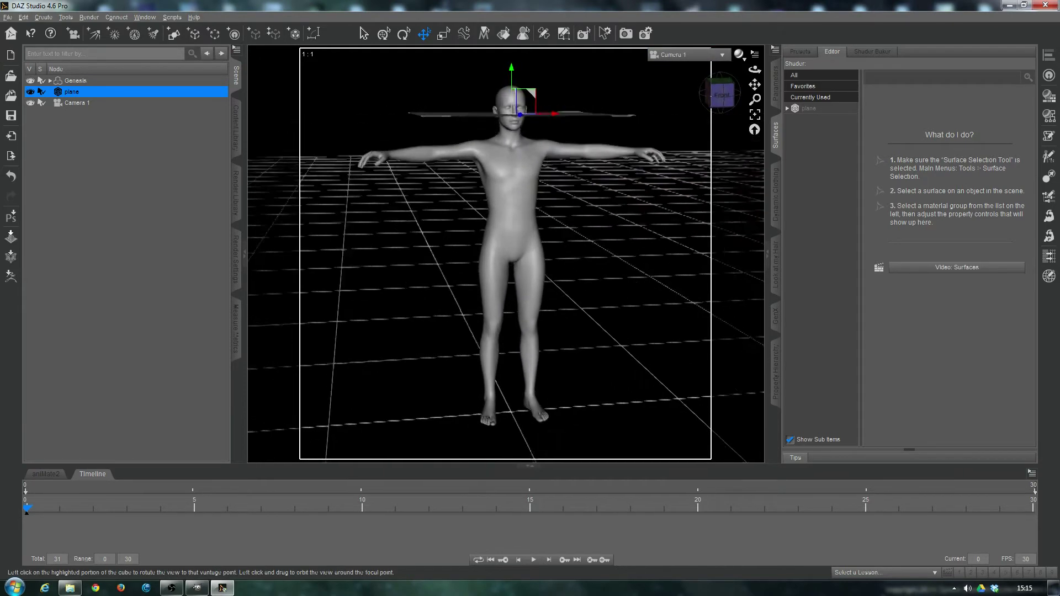
click(719, 95)
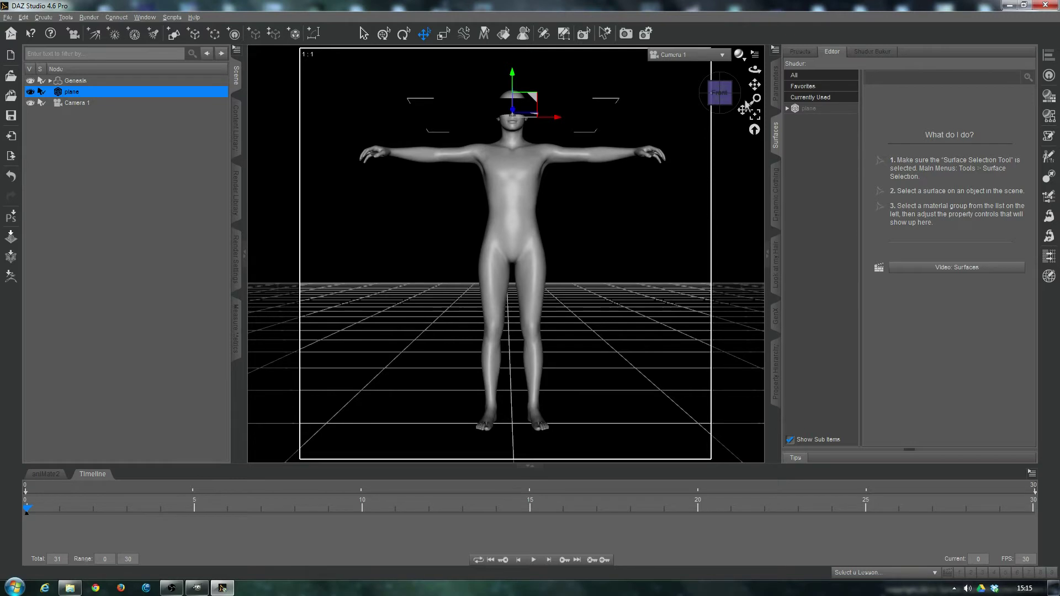
mouse_move(754, 84)
mouse_down()
mouse_move(755, 113)
mouse_move(755, 66)
mouse_up()
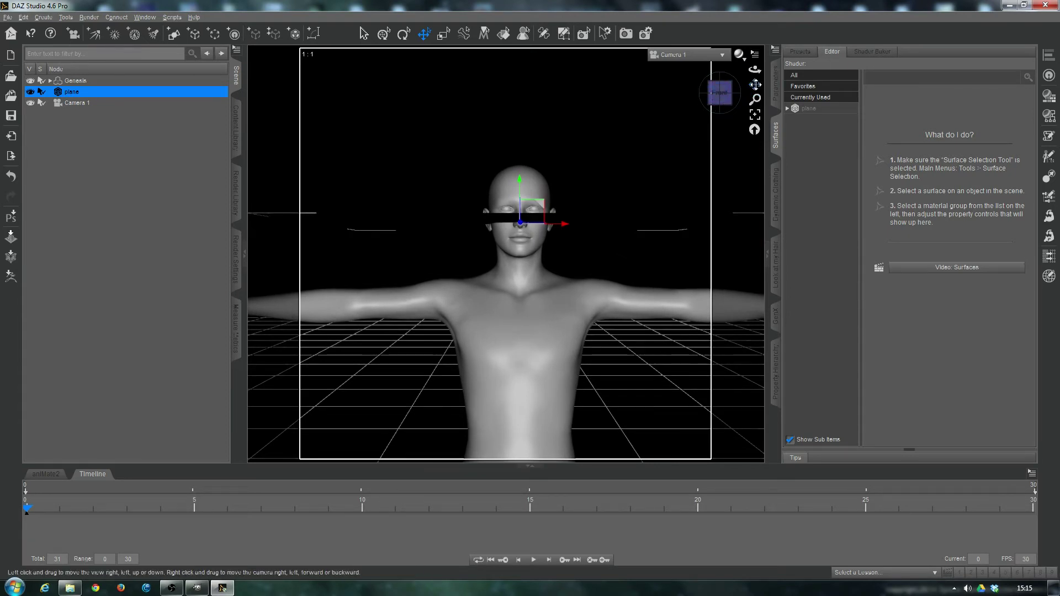
drag(755, 84, 755, 88)
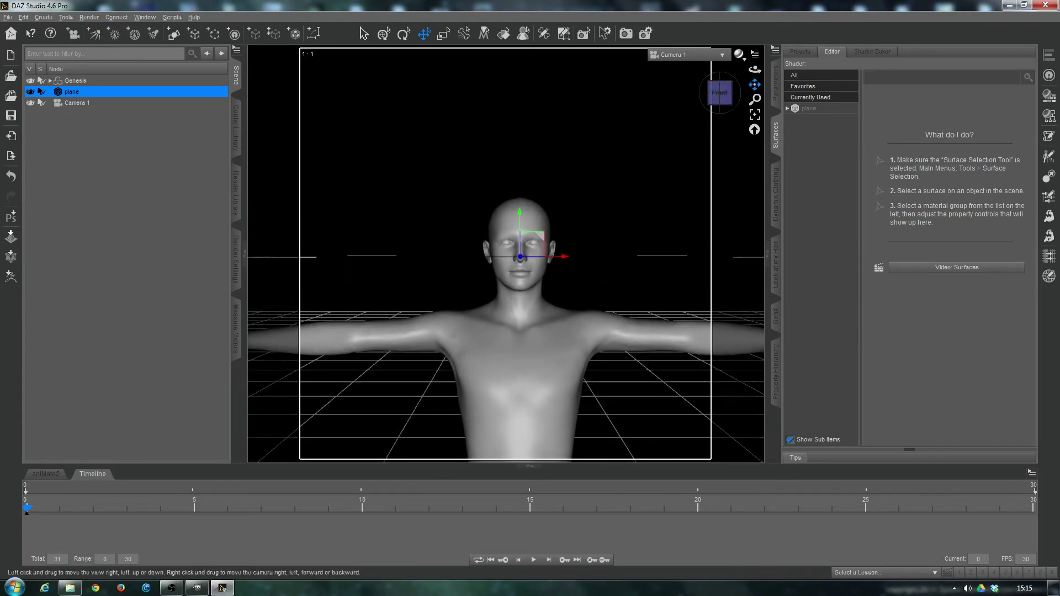
drag(719, 95, 719, 94)
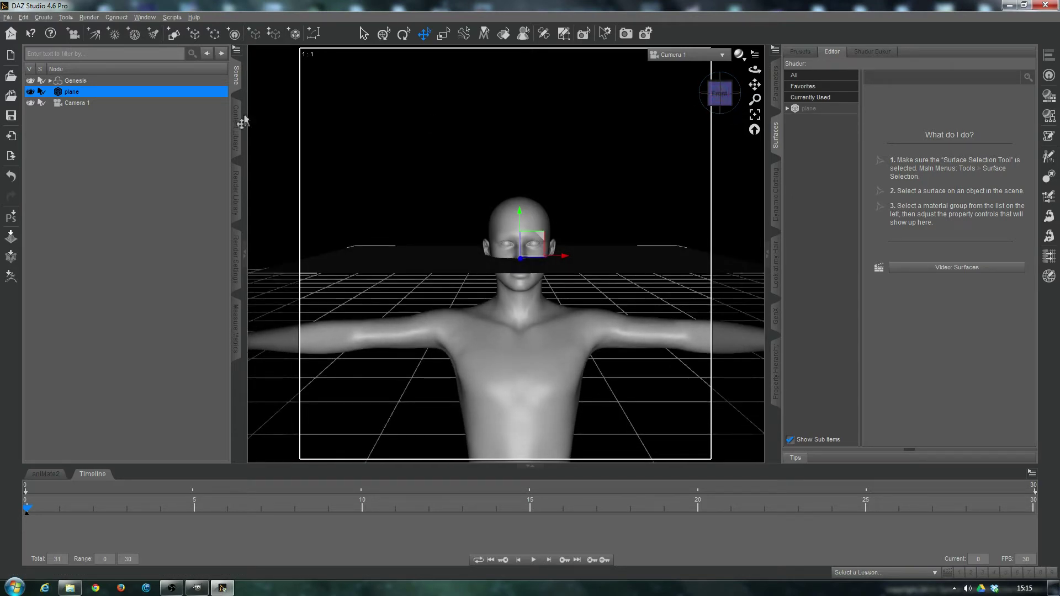
click(30, 92)
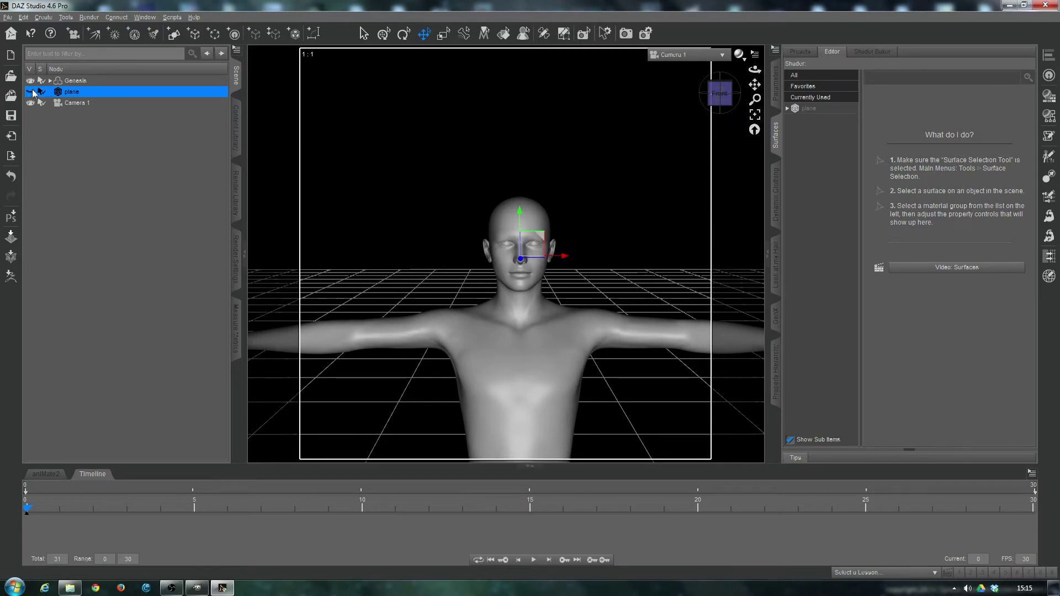
click(30, 92)
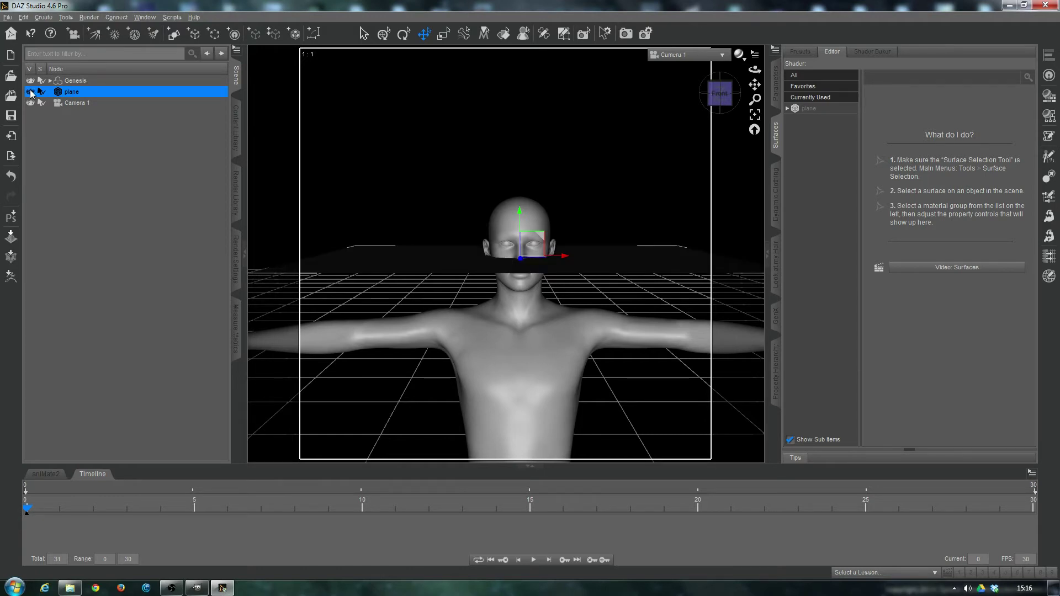
Step: Set the plane's Point At parameter to Camera 1 and nudge it slightly left along X
click(776, 99)
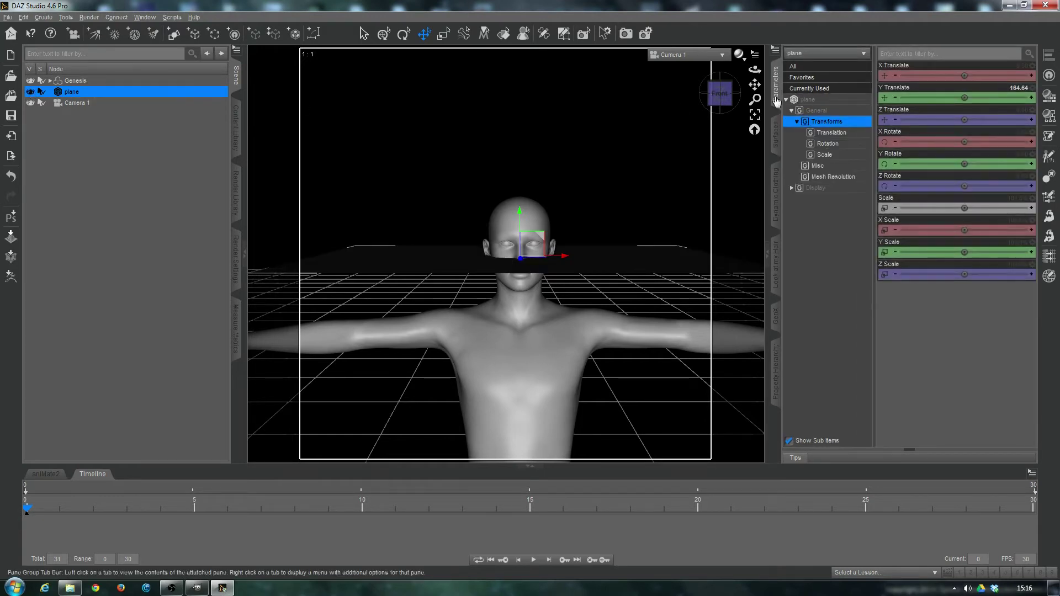
click(817, 111)
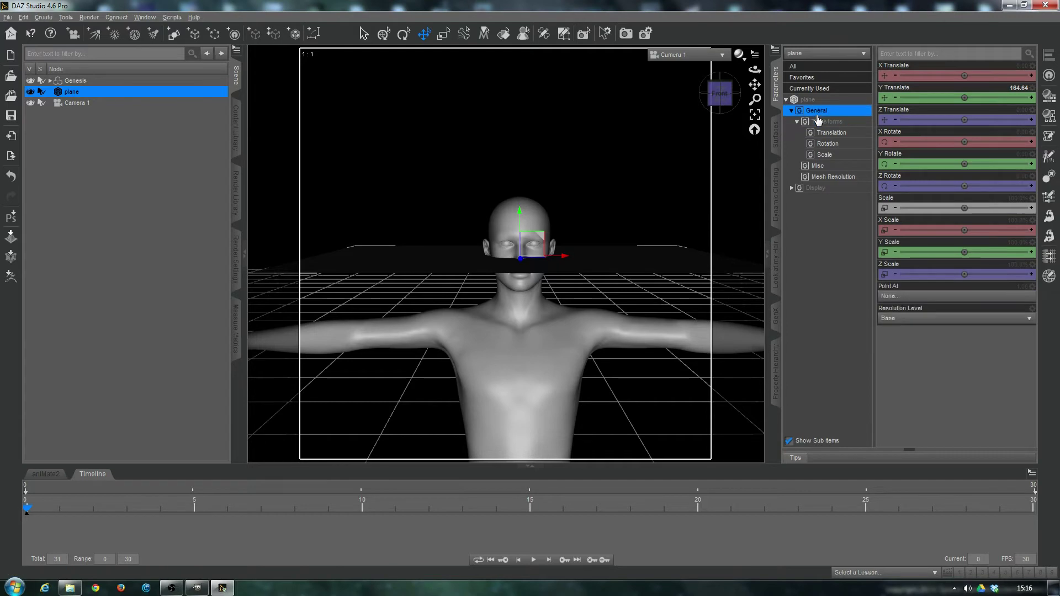
click(910, 297)
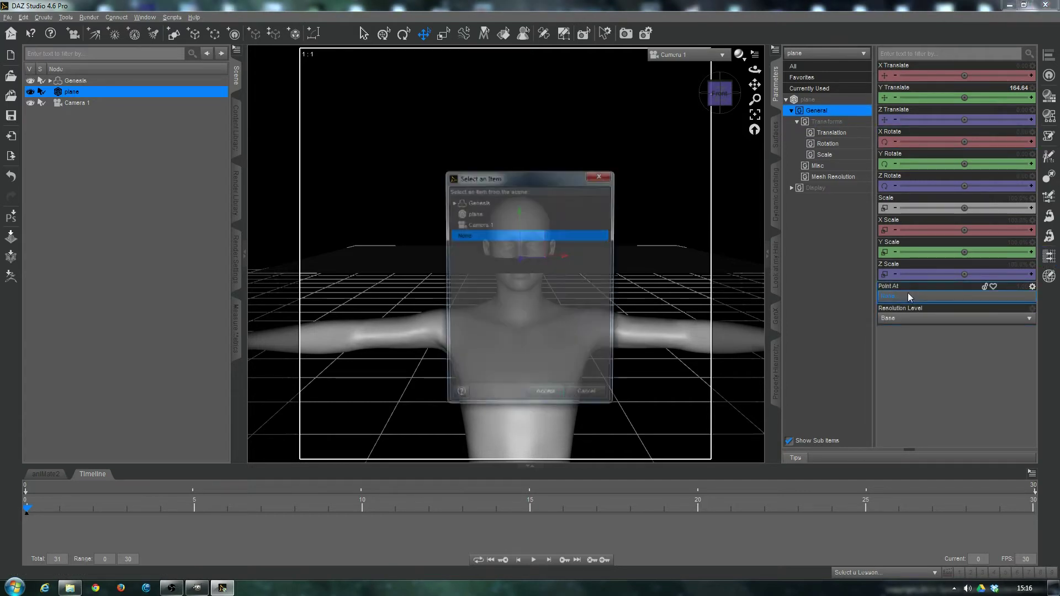
click(476, 224)
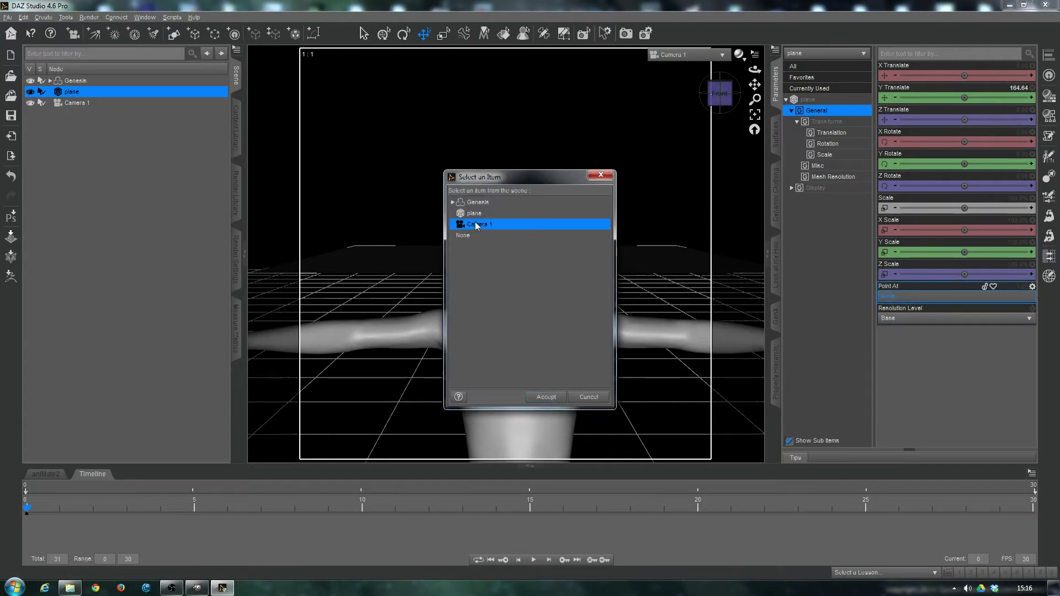
click(553, 399)
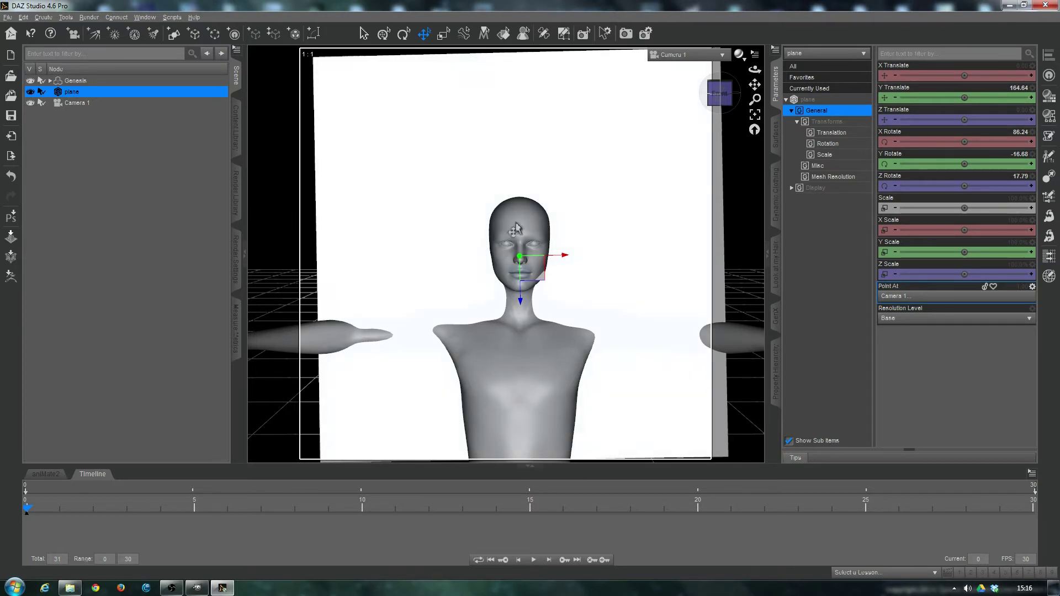
drag(567, 264, 552, 267)
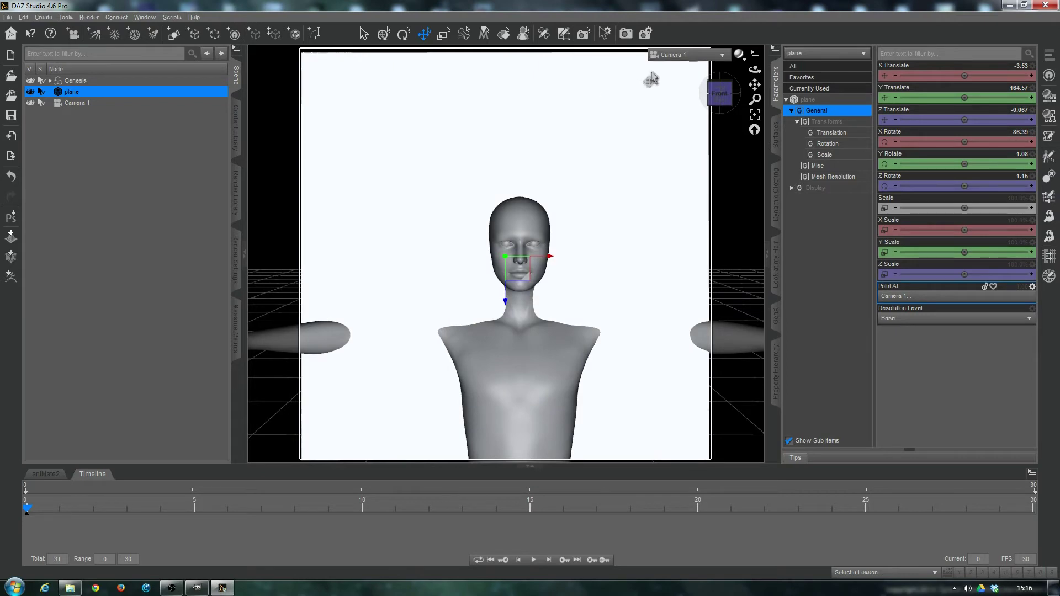
Step: Switch to Perspective View from the Left side and dolly out to see figure, plane and camera
click(688, 55)
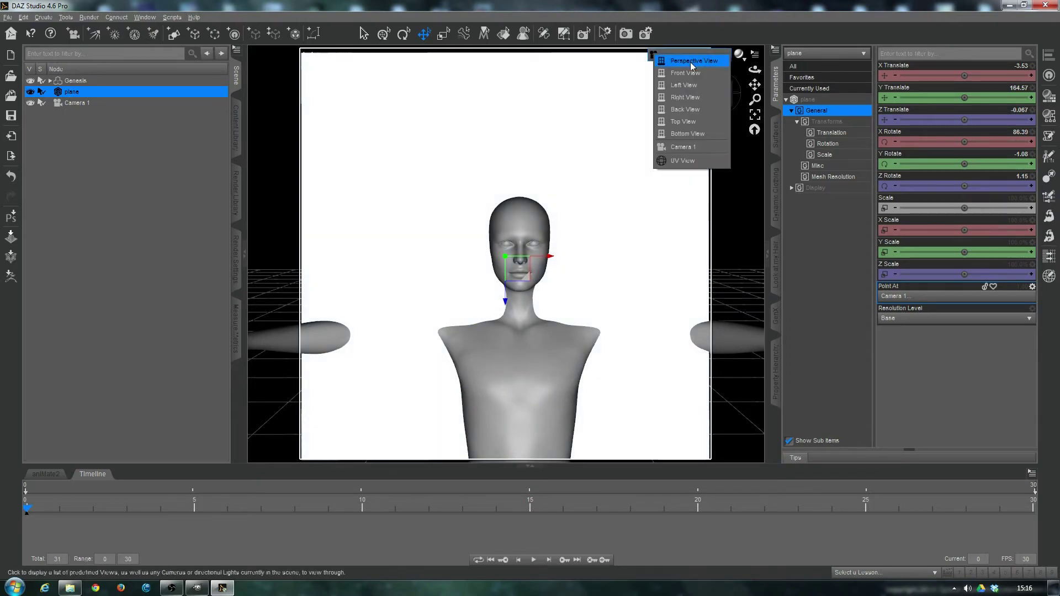
click(690, 62)
click(727, 95)
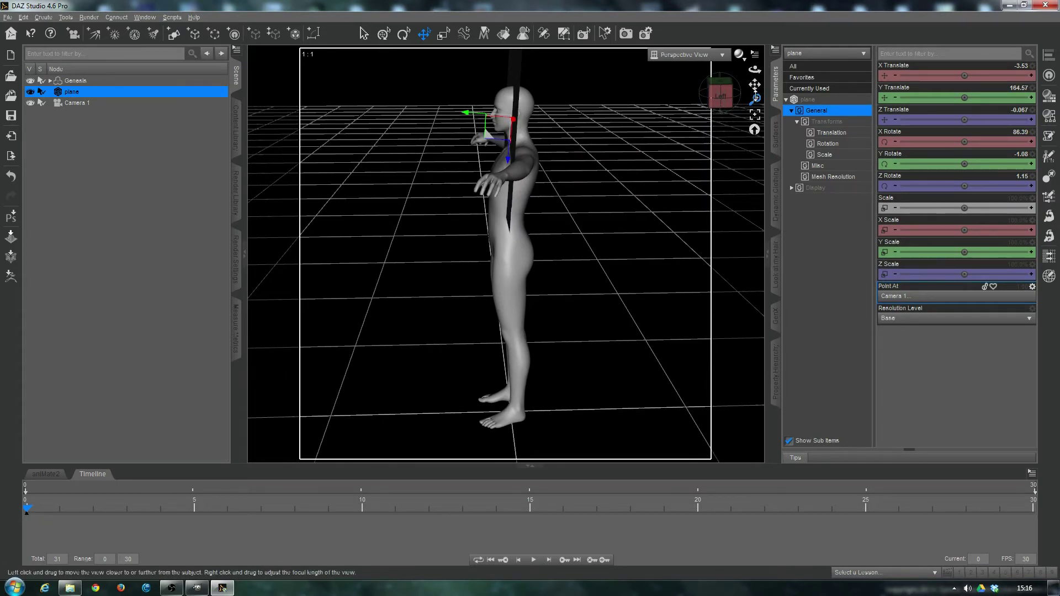
drag(755, 99, 725, 95)
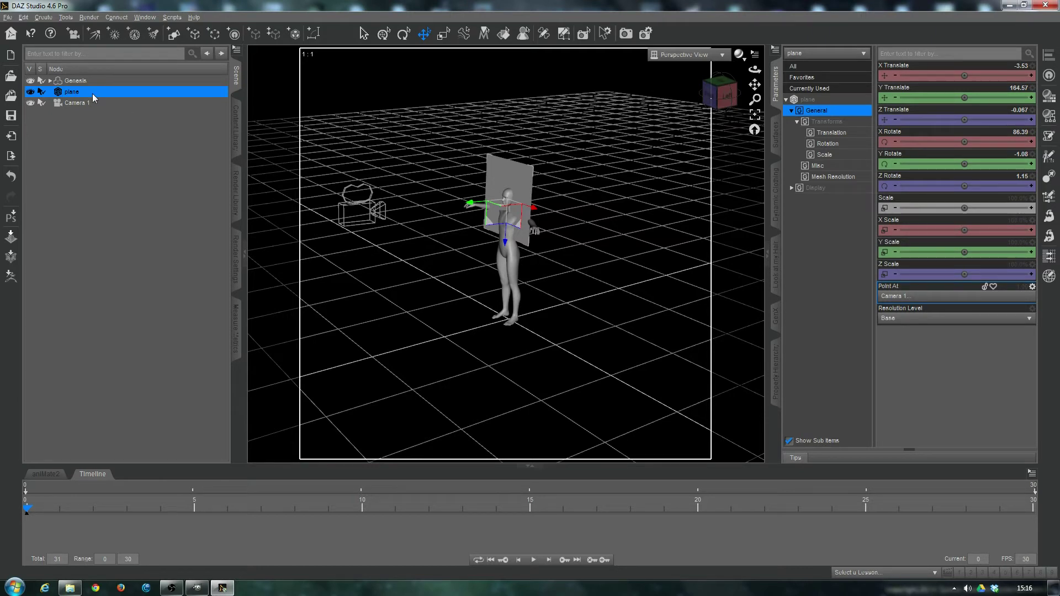
Step: Load 123.png into the Opacity Strength map of the plane's Default surface and frame the plane
click(775, 147)
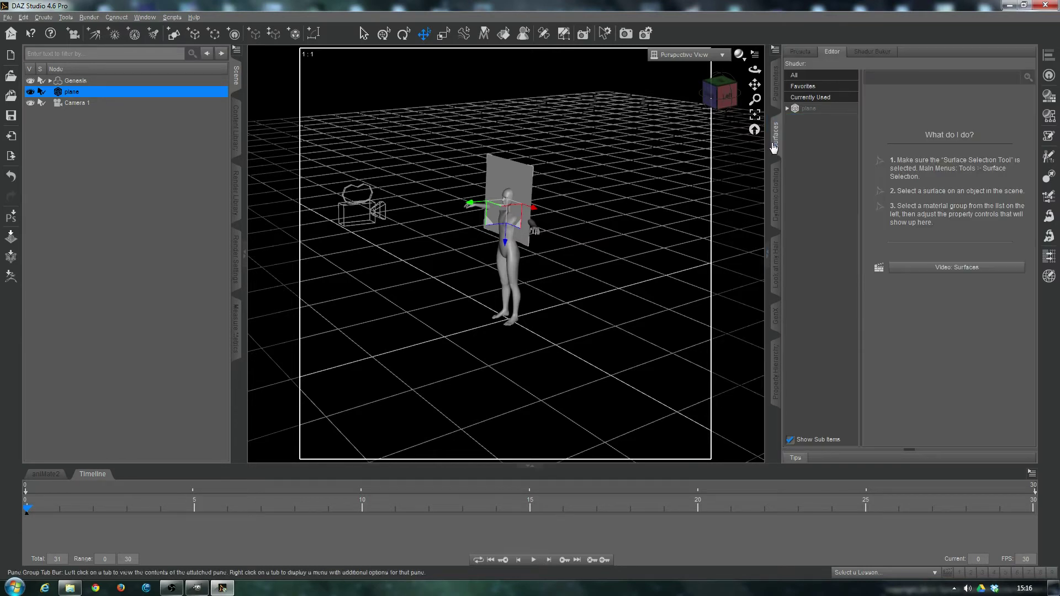
click(788, 108)
click(793, 119)
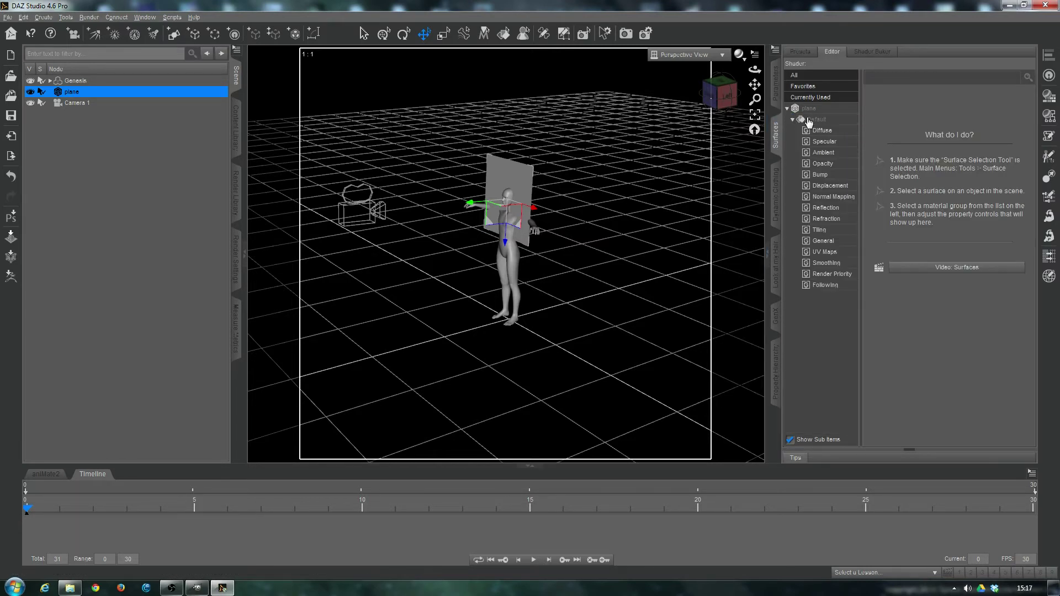
click(809, 120)
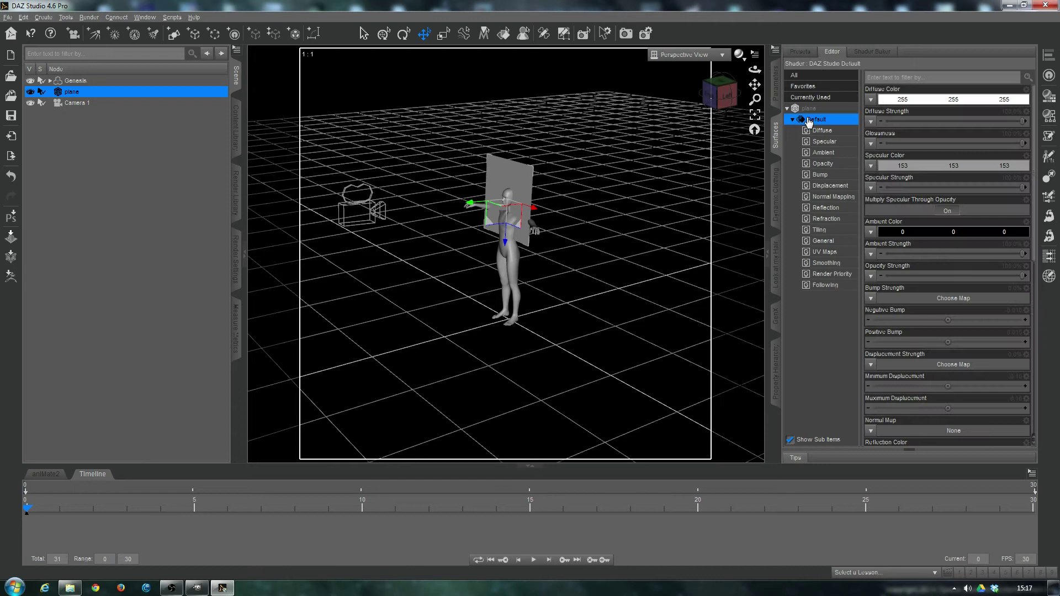
click(871, 277)
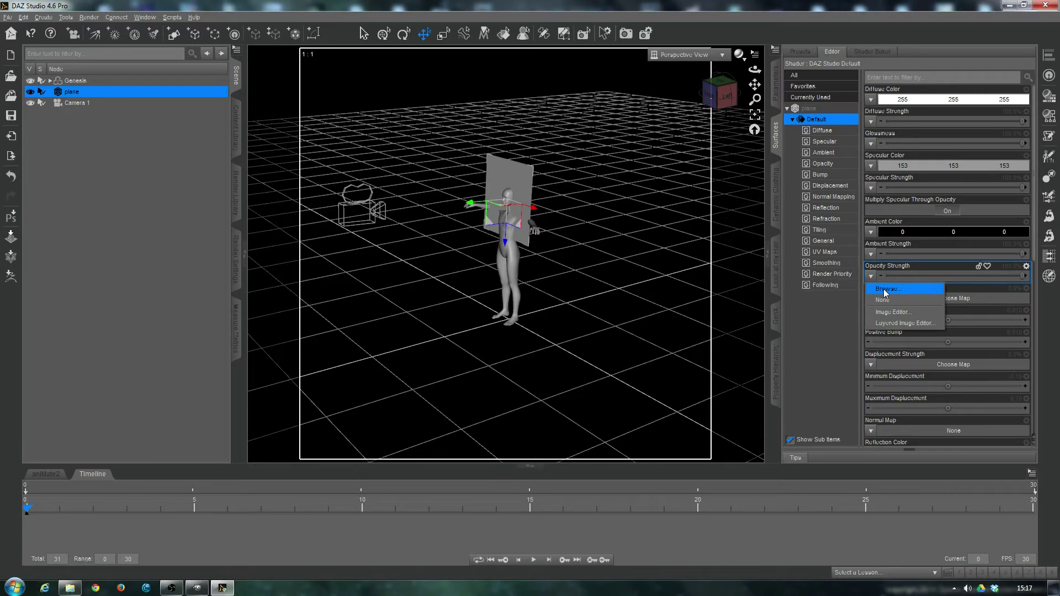
click(884, 289)
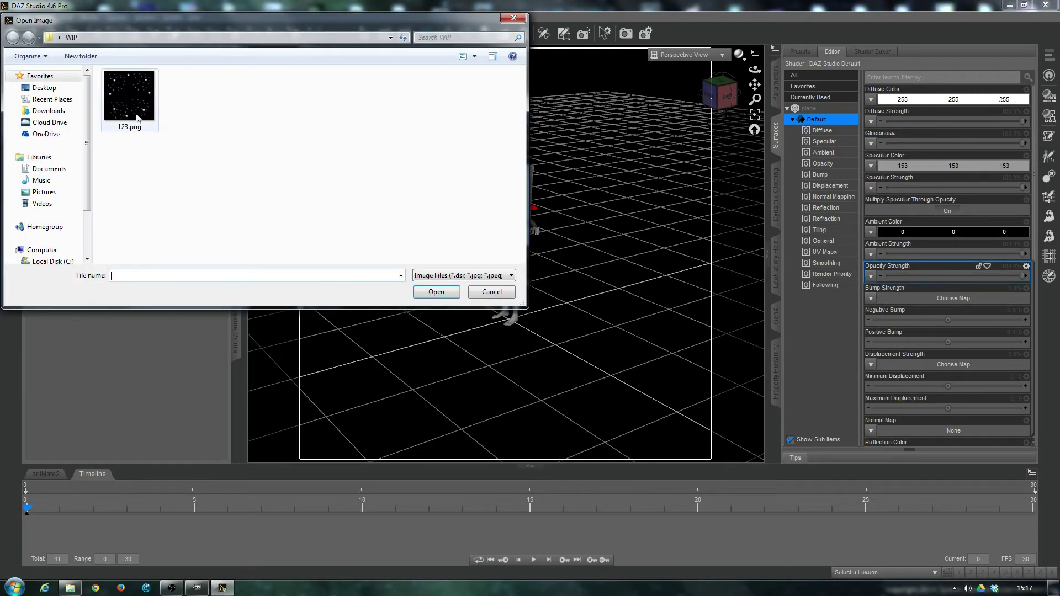
click(136, 109)
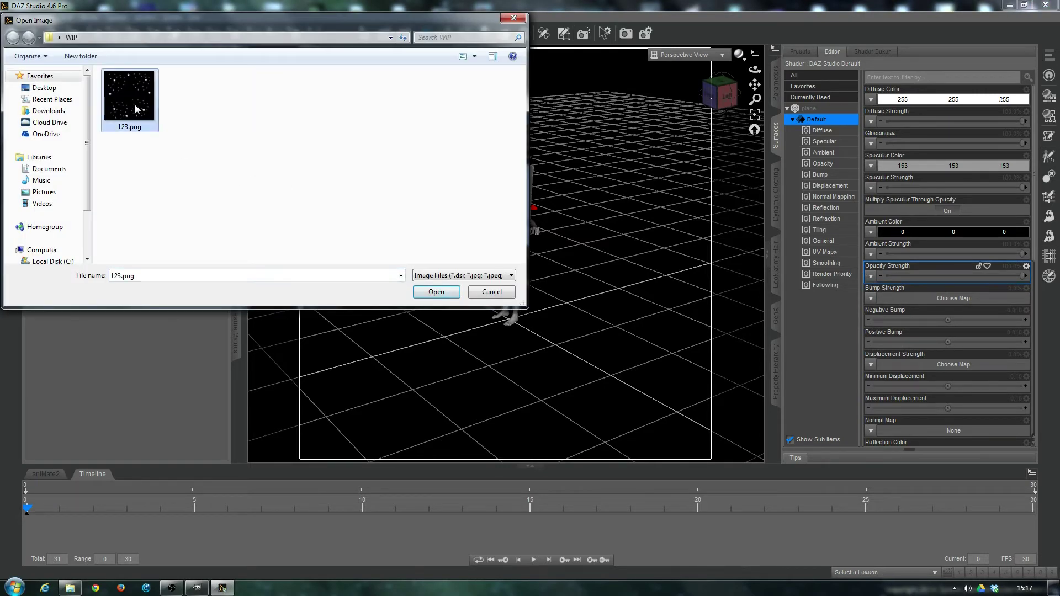
click(437, 292)
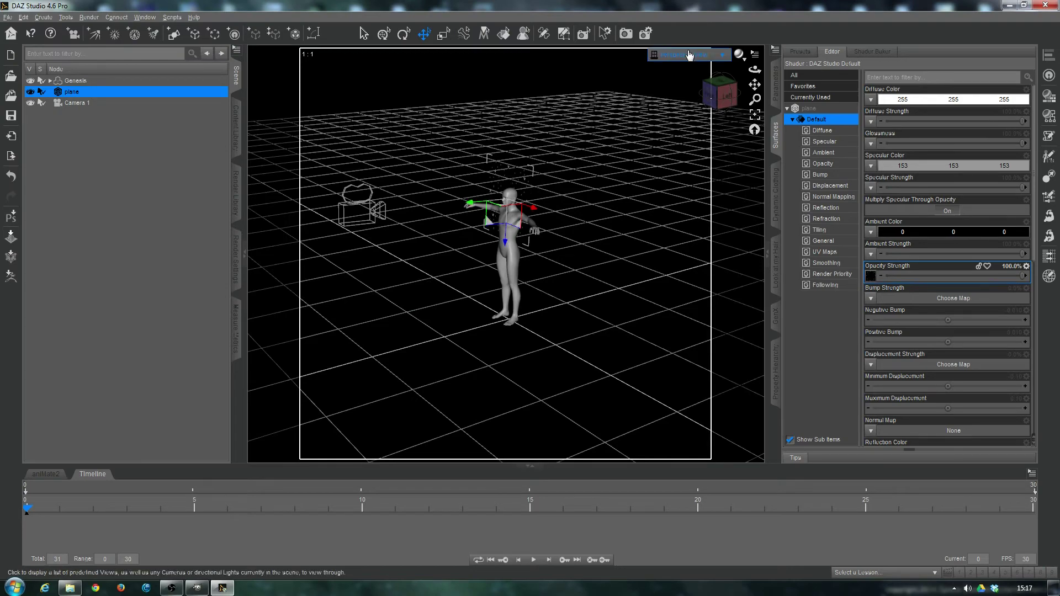
click(755, 129)
Step: Pull the view back to include Camera 1, drag the star plane right and check it through Camera 1
drag(719, 91, 492, 103)
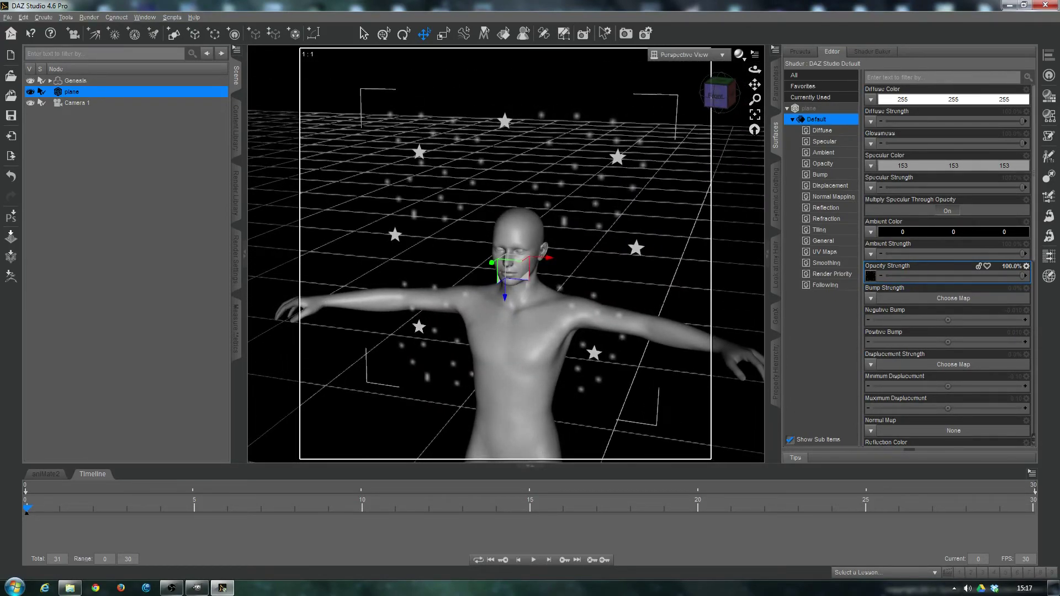
drag(491, 104, 485, 104)
drag(755, 100, 695, 118)
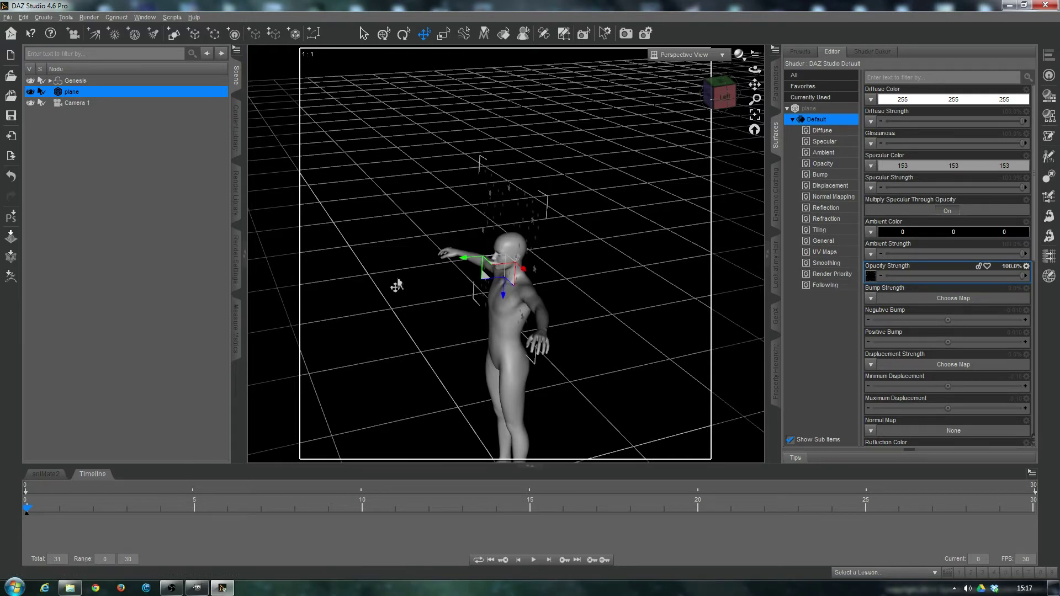
drag(754, 98, 754, 128)
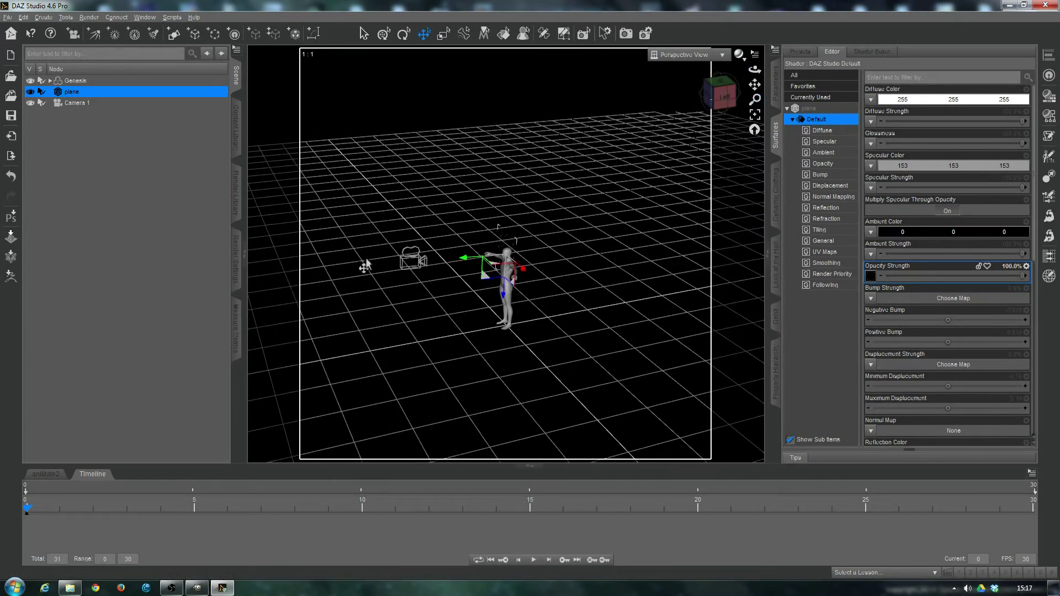
drag(464, 267, 730, 252)
click(721, 55)
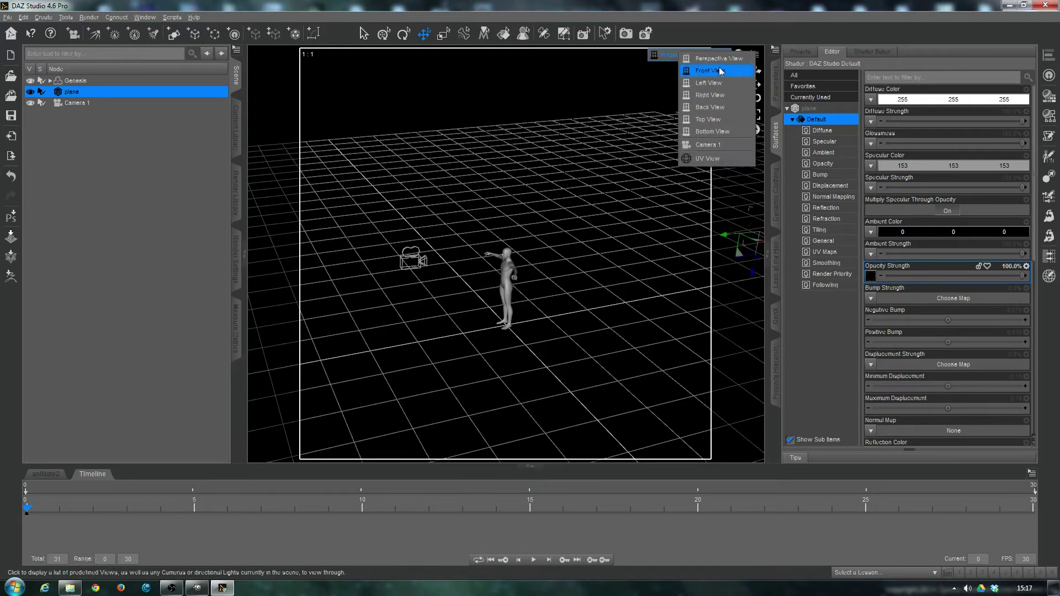
click(710, 145)
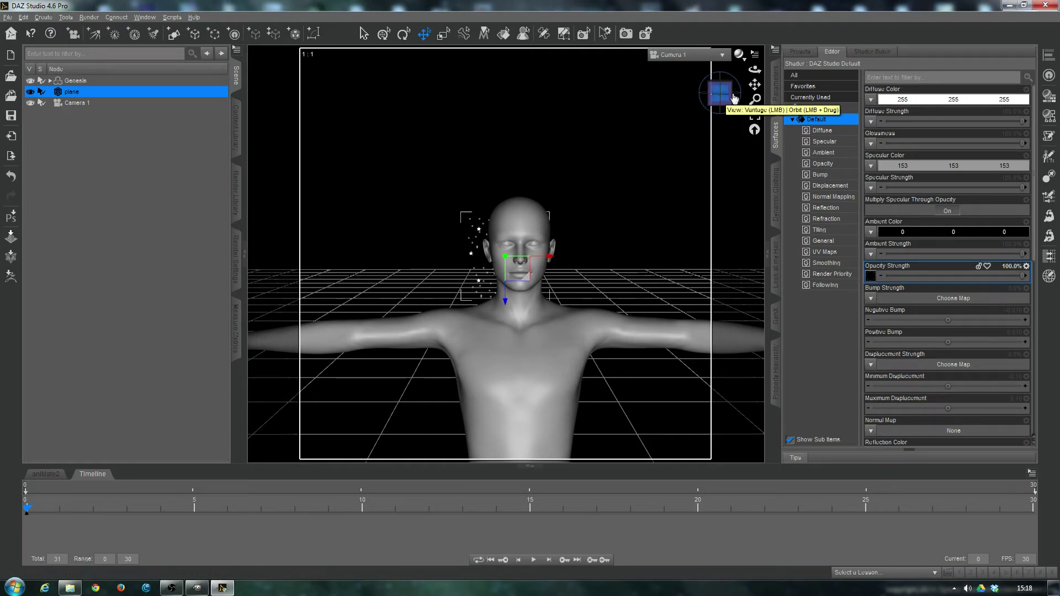
Step: Move the star plane further right, recheck it through Camera 1, then return to Perspective View
click(719, 56)
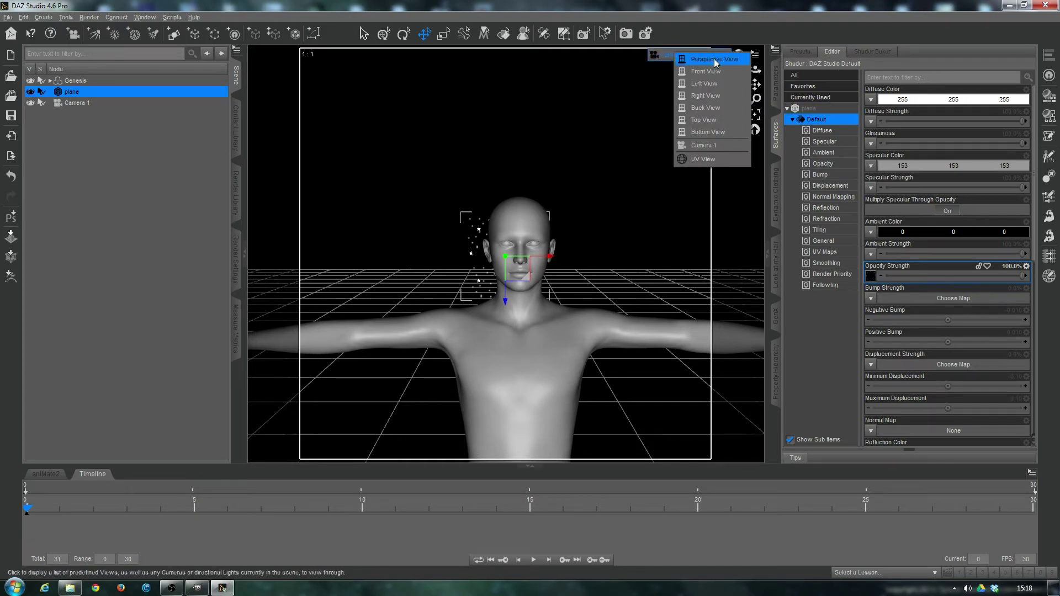
click(716, 67)
drag(727, 108, 712, 113)
drag(675, 207, 722, 196)
click(723, 58)
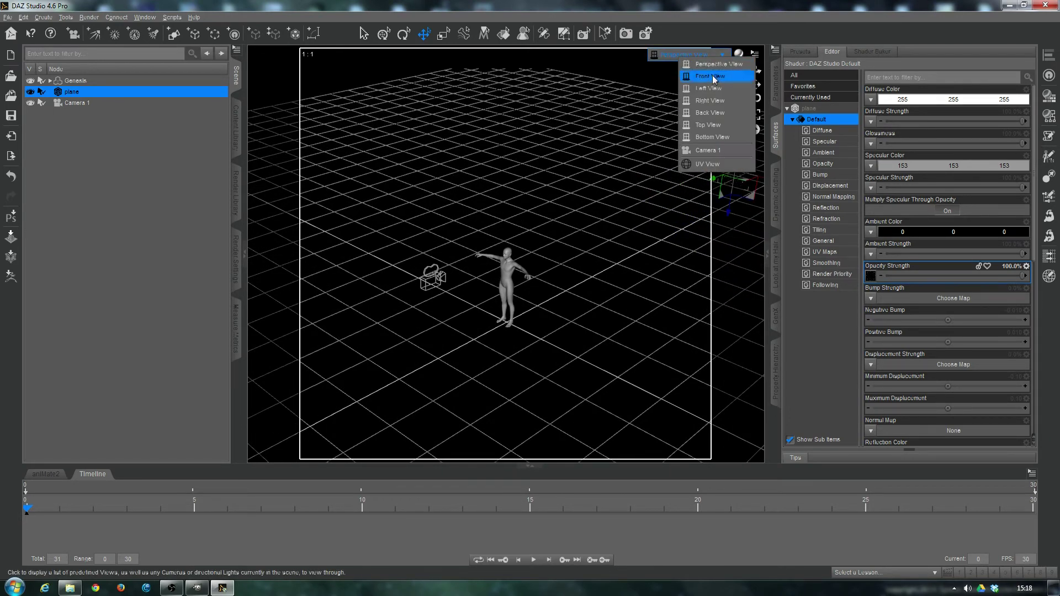
click(704, 151)
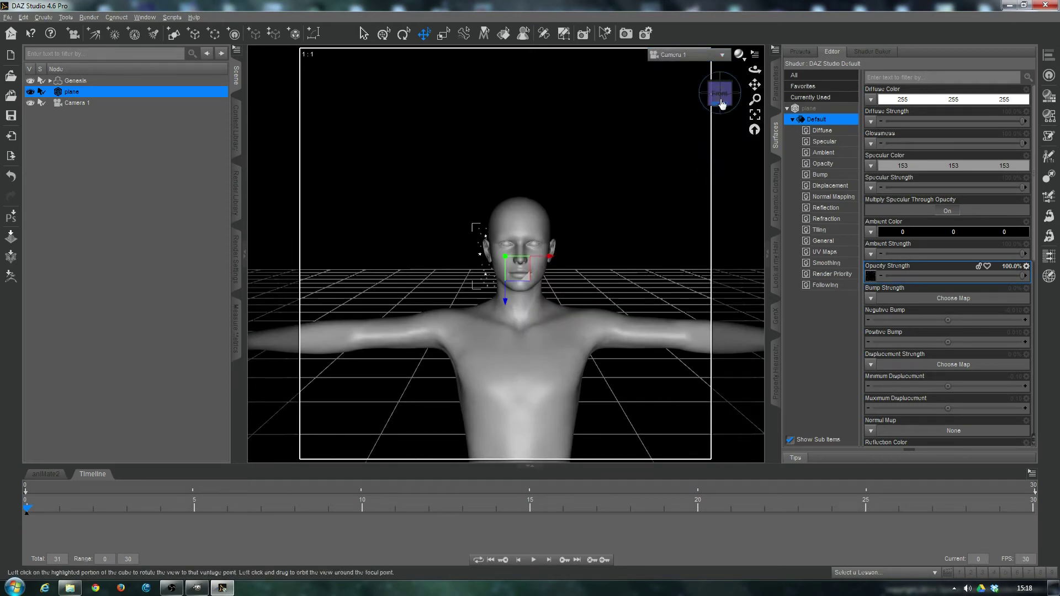
click(724, 56)
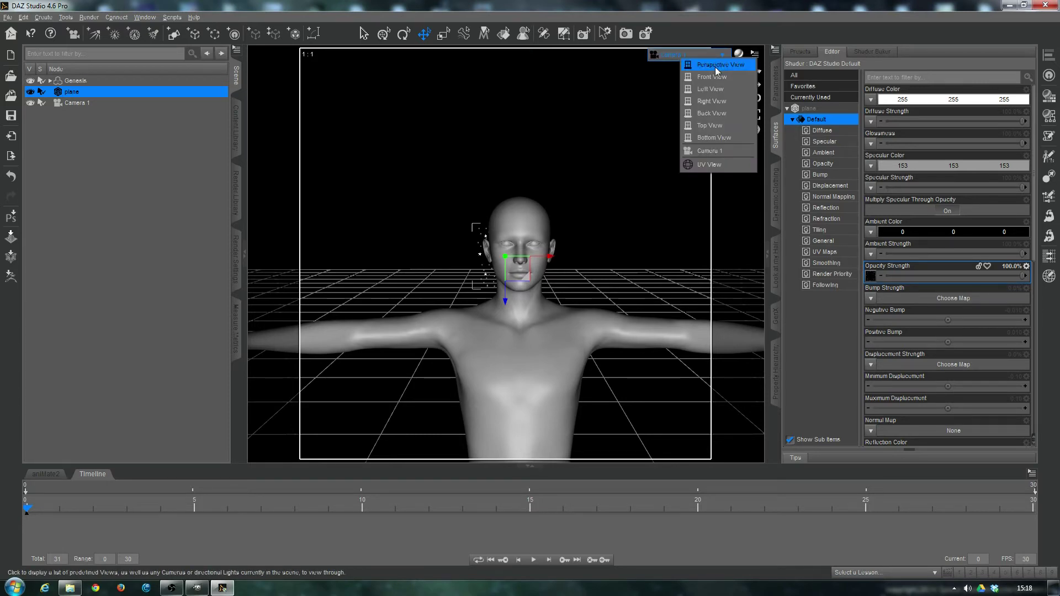
click(714, 67)
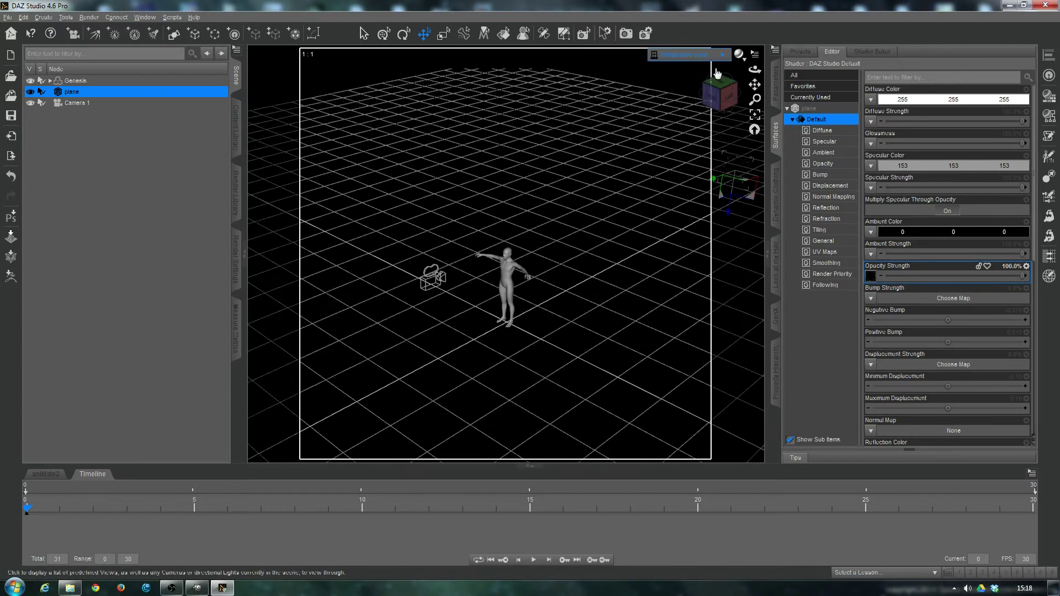
Step: At frame 5, bring the star plane back and position it behind the figure's head from a side view
click(194, 511)
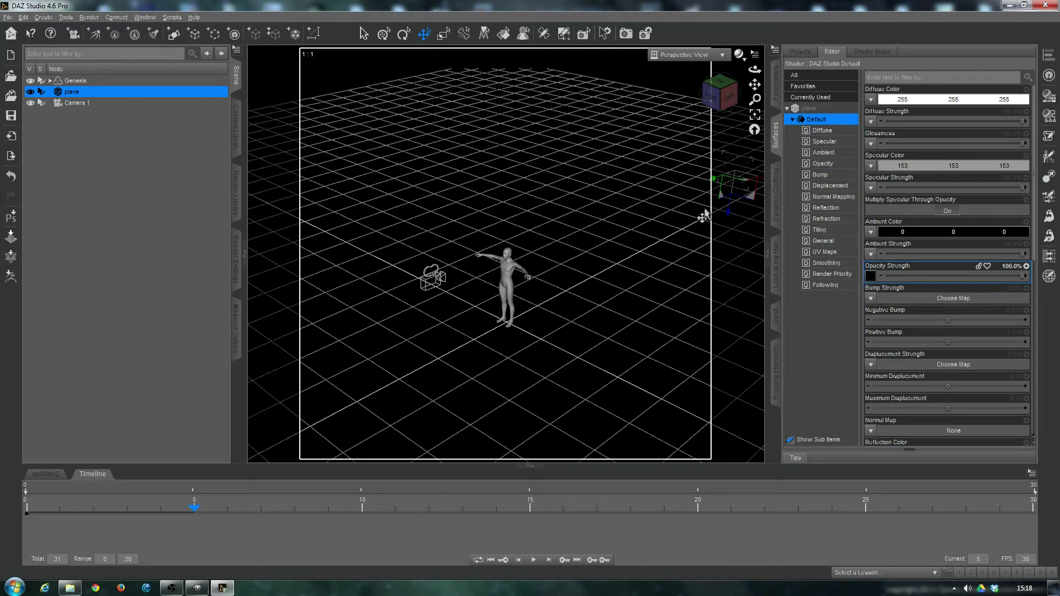
drag(713, 188, 481, 318)
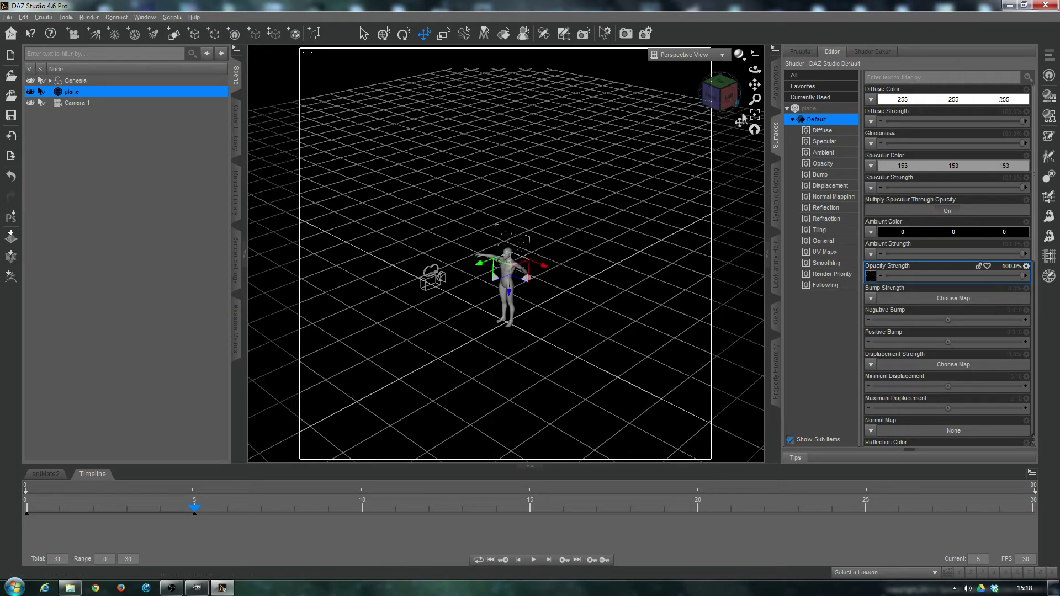
click(756, 116)
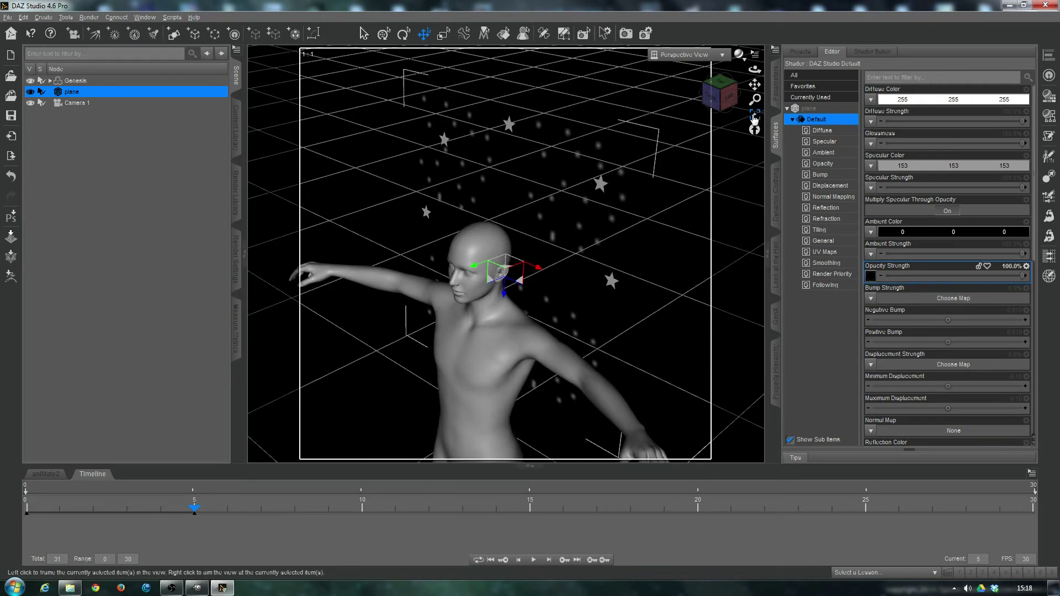
drag(718, 91, 714, 110)
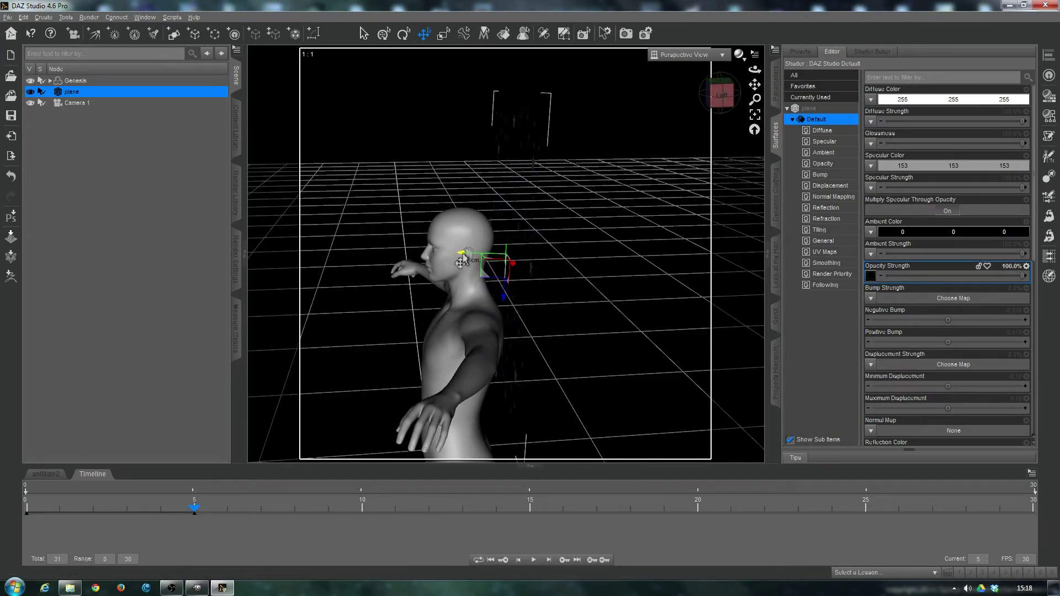
drag(463, 258, 338, 255)
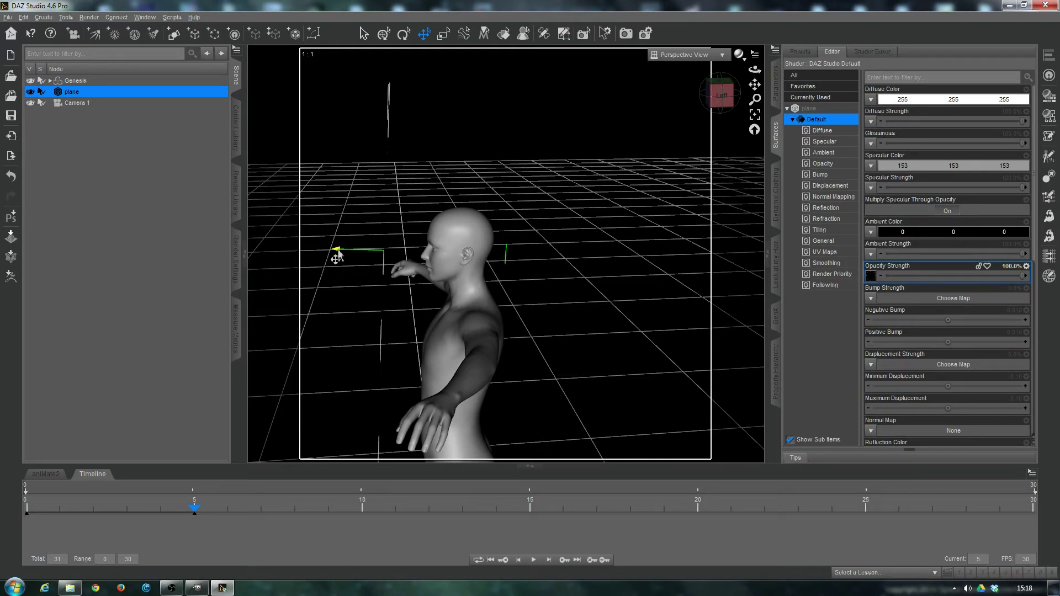
drag(337, 255, 465, 253)
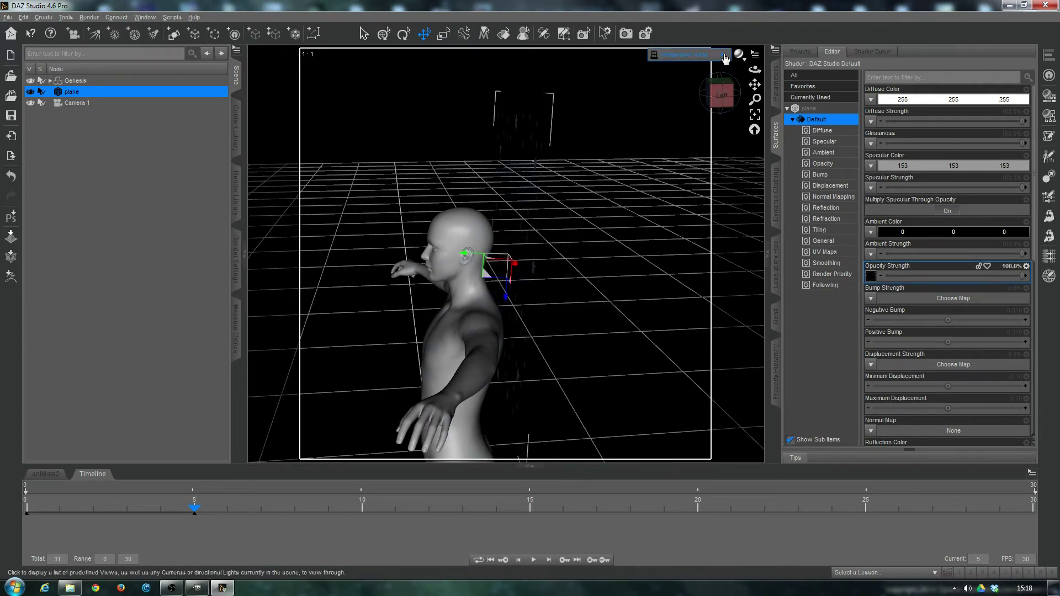
Step: Look through Camera 1 and scrub the timeline to frame 4
click(724, 56)
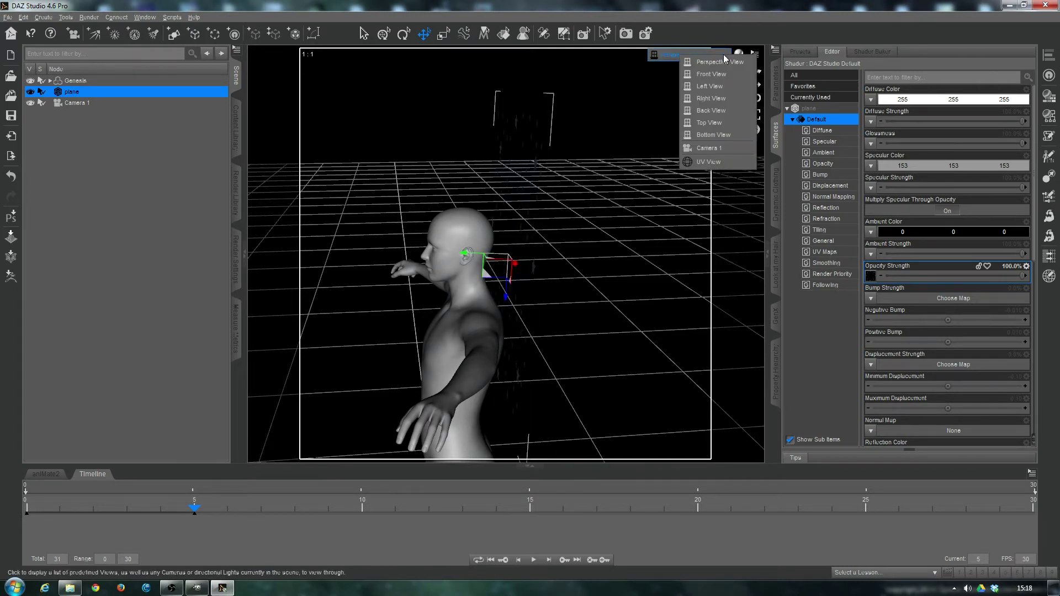
click(699, 147)
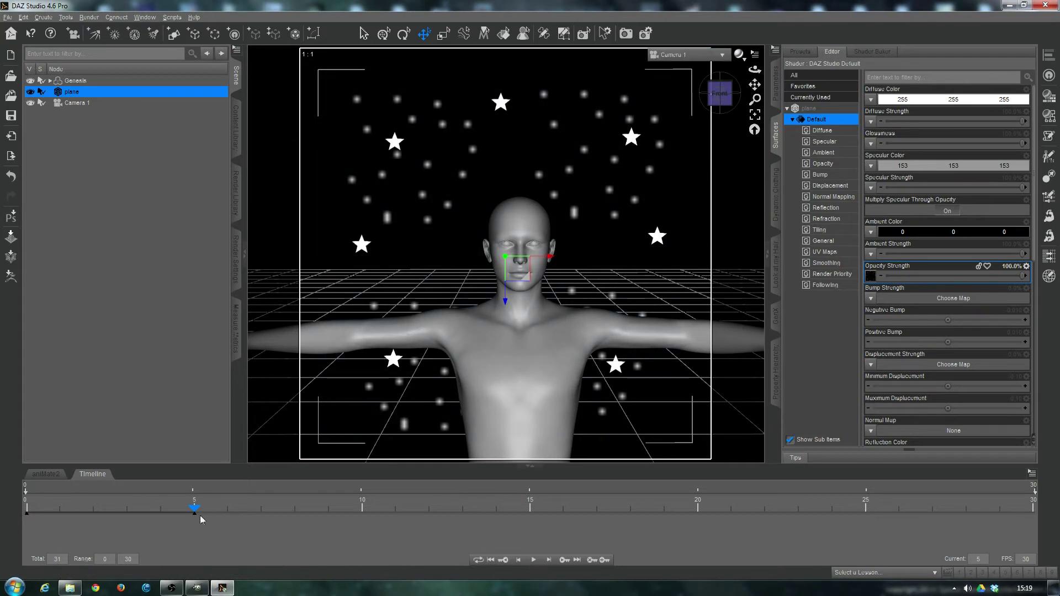
drag(160, 515, 56, 514)
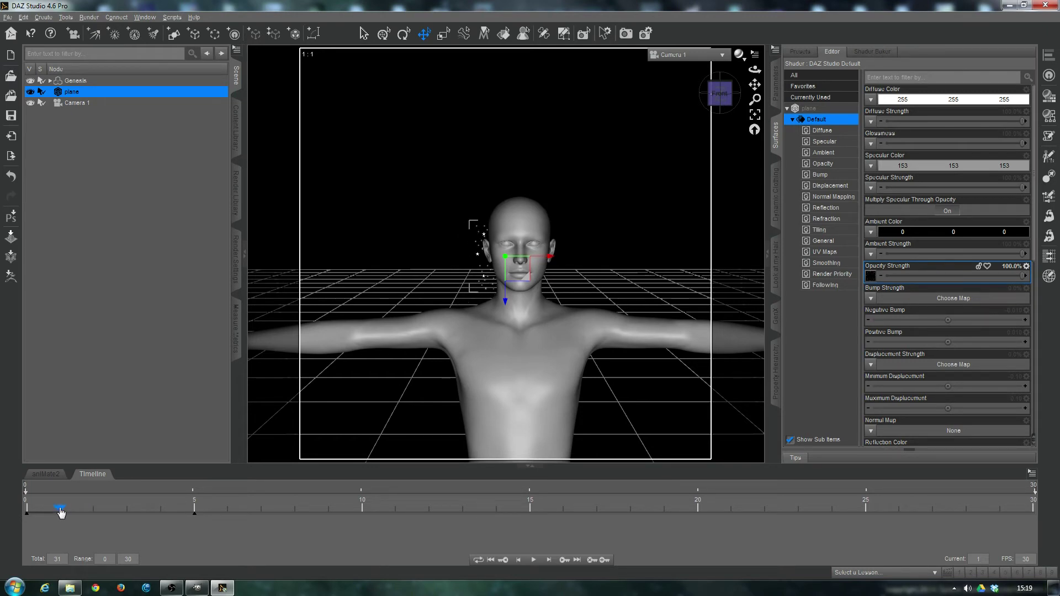
drag(61, 513, 139, 507)
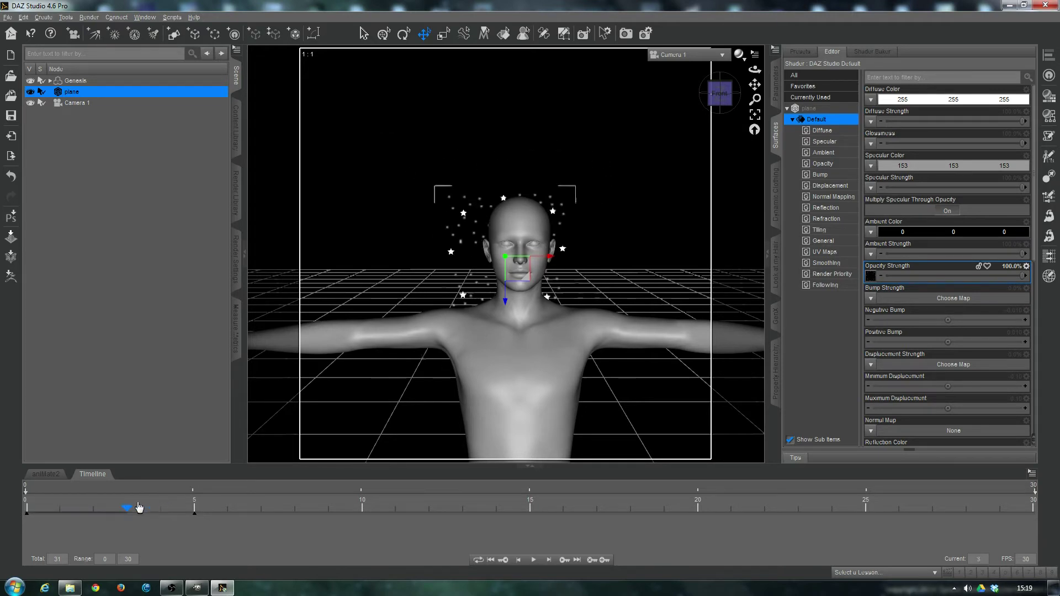
click(153, 504)
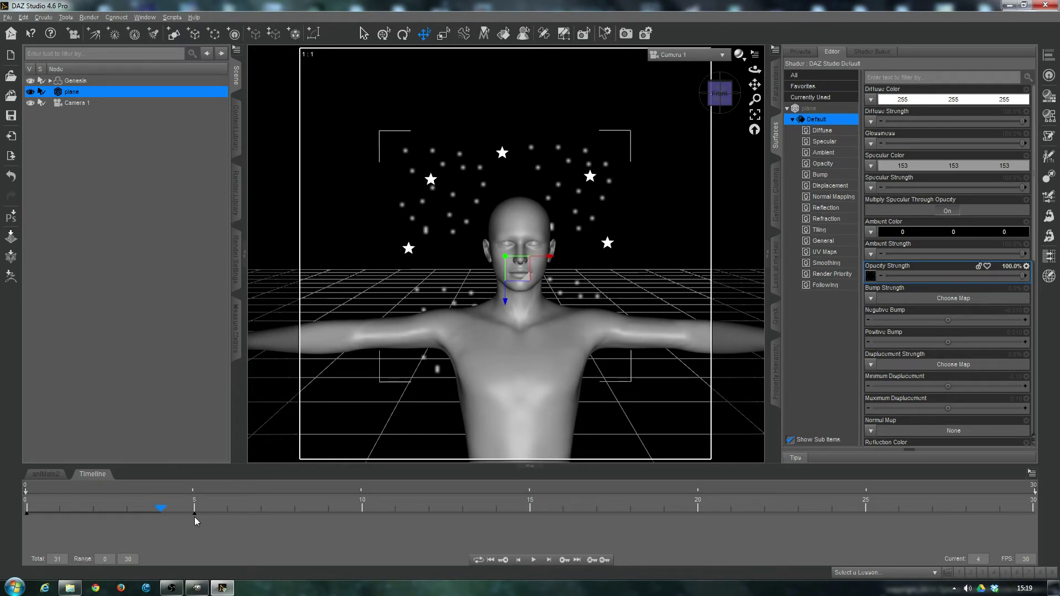
Step: Leave Motion Blur enabled in Render Settings and render the scene at frame 0
click(232, 264)
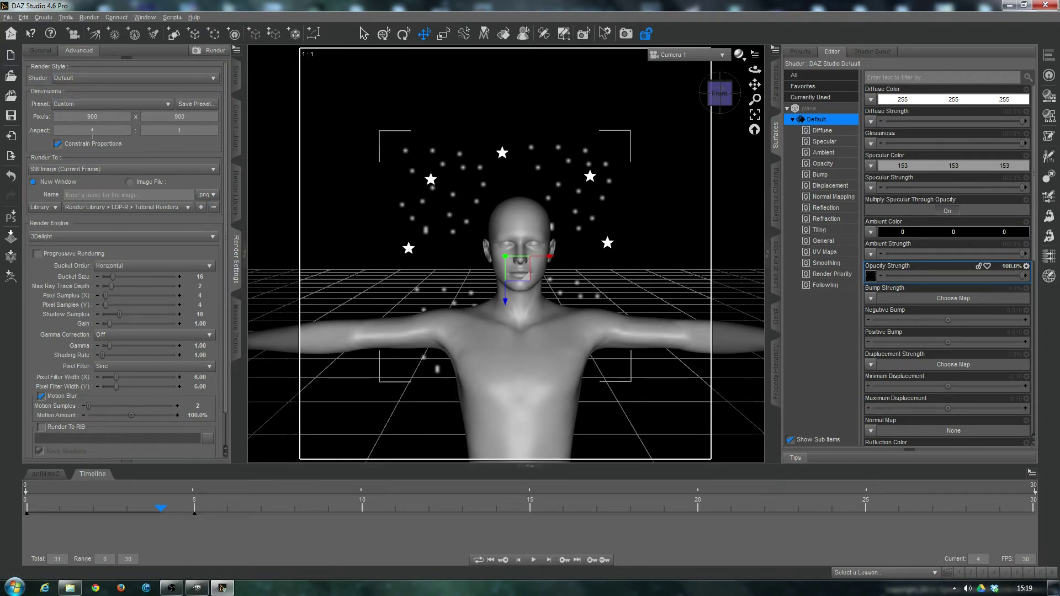
click(41, 396)
click(41, 396)
click(194, 509)
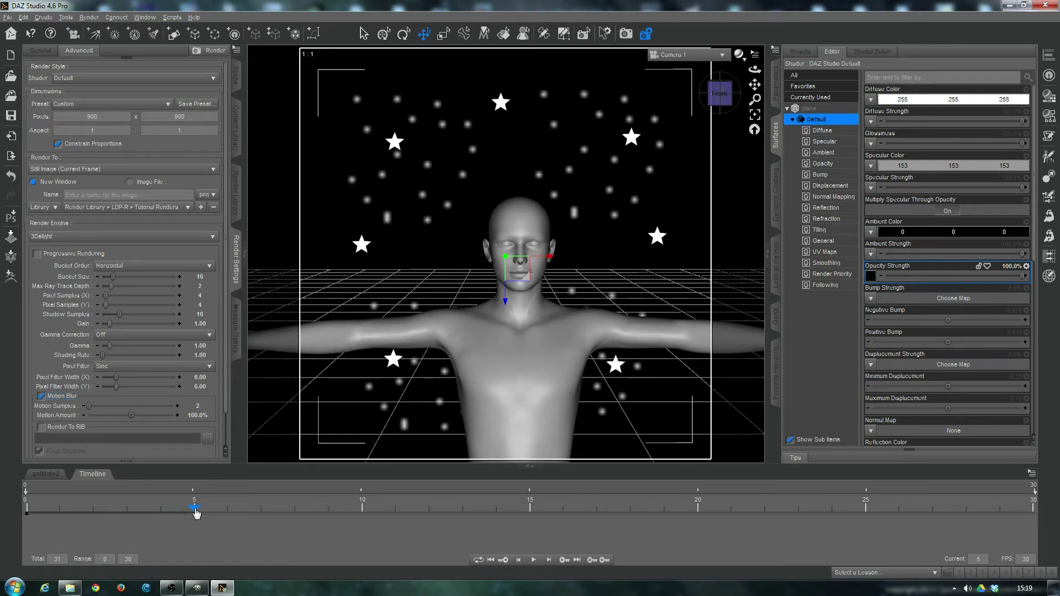
click(163, 509)
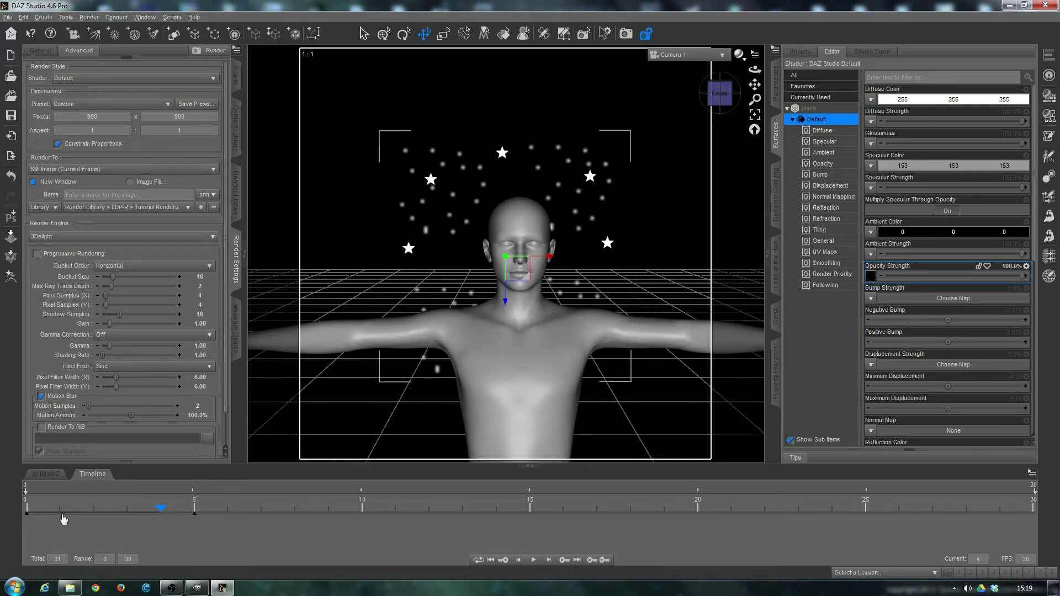
click(27, 511)
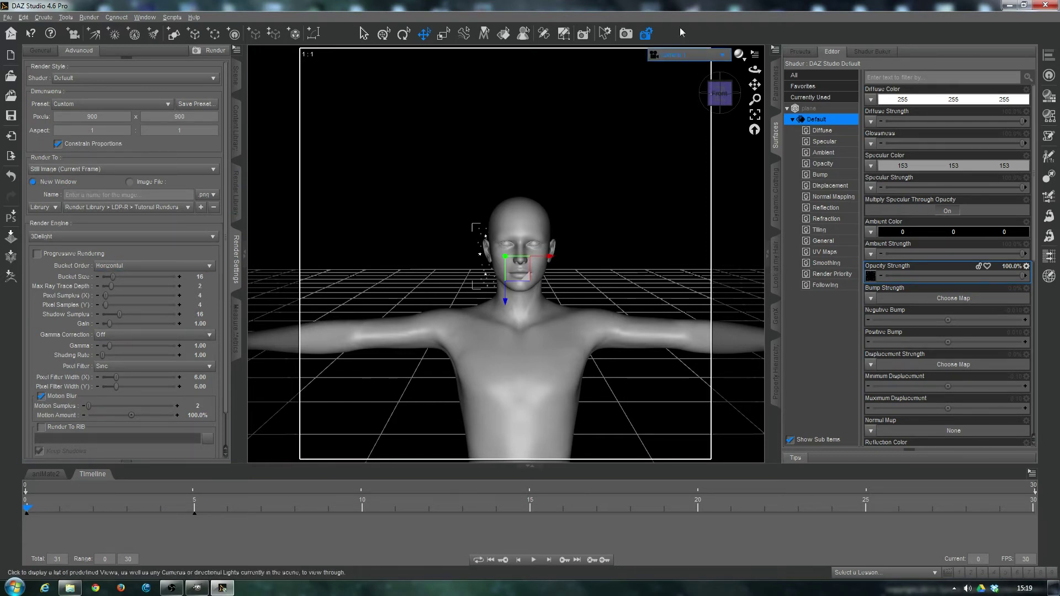
click(625, 36)
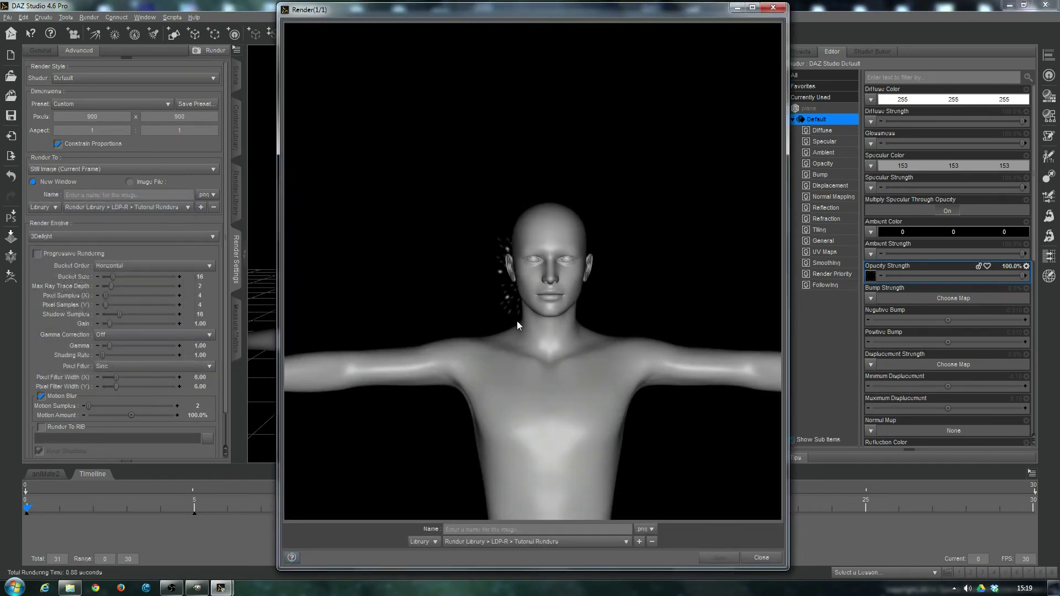
Step: Close the frame 0 render, then render frames 5 and 4 in turn, closing each
click(761, 558)
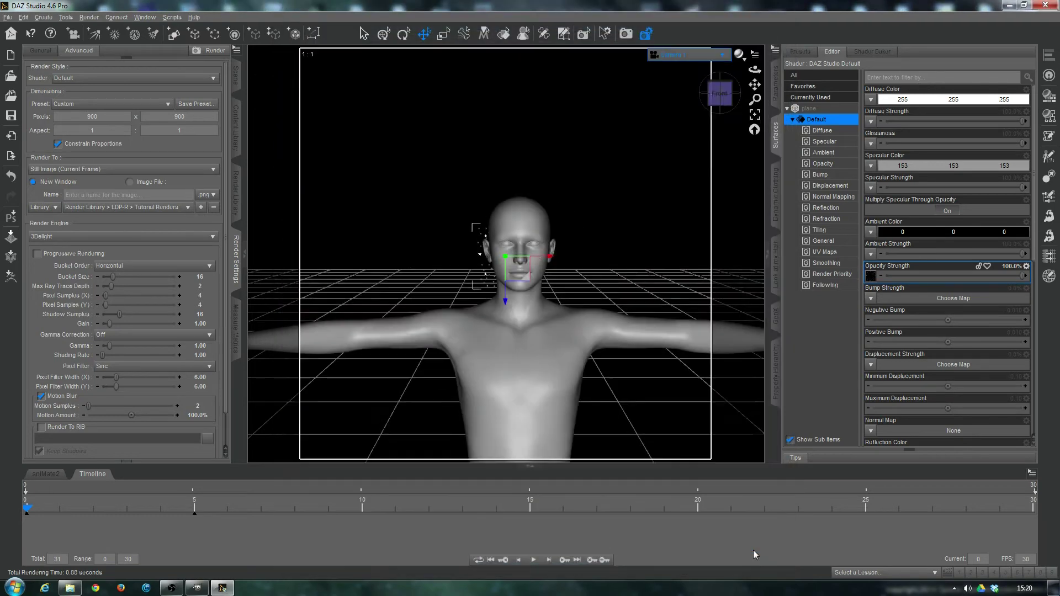
click(194, 512)
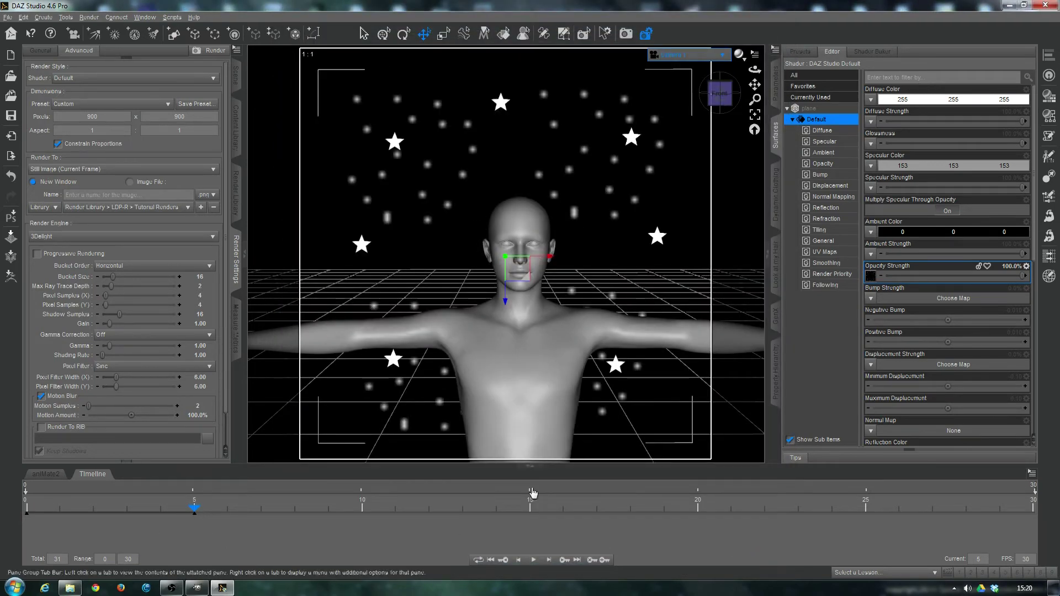
click(626, 34)
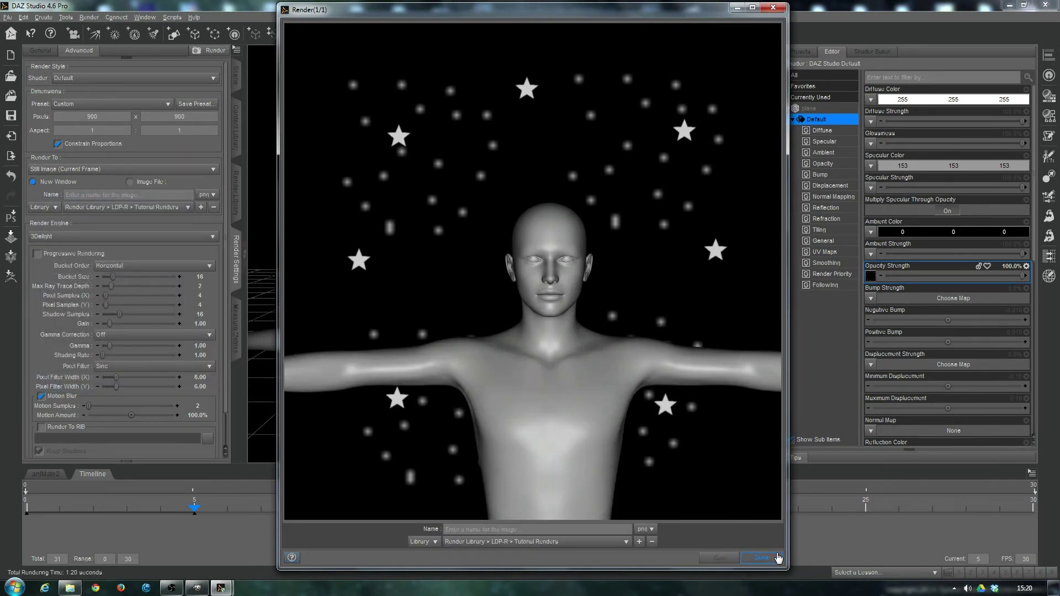
click(772, 561)
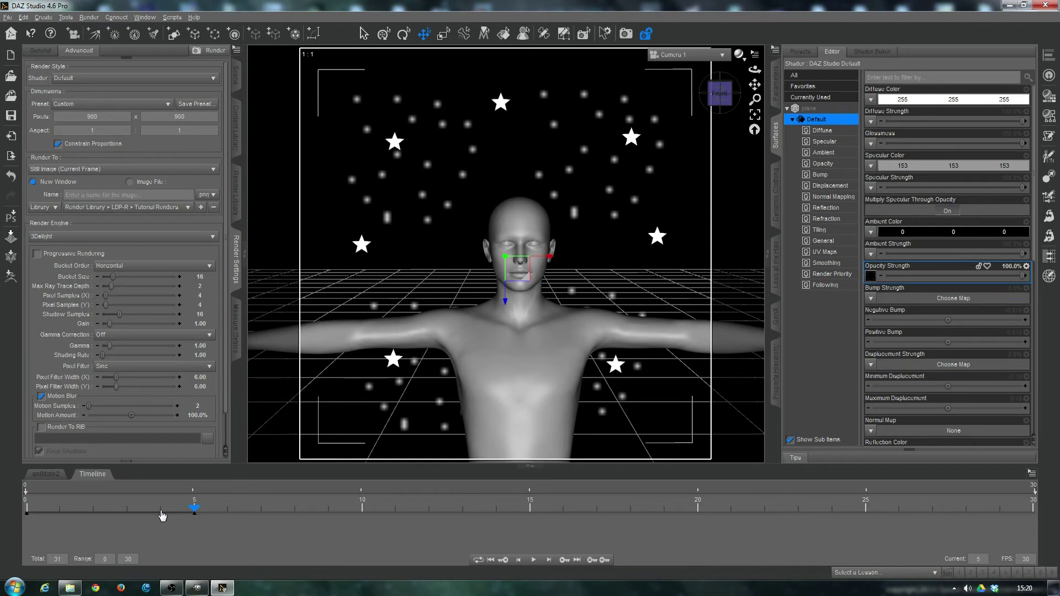
click(162, 515)
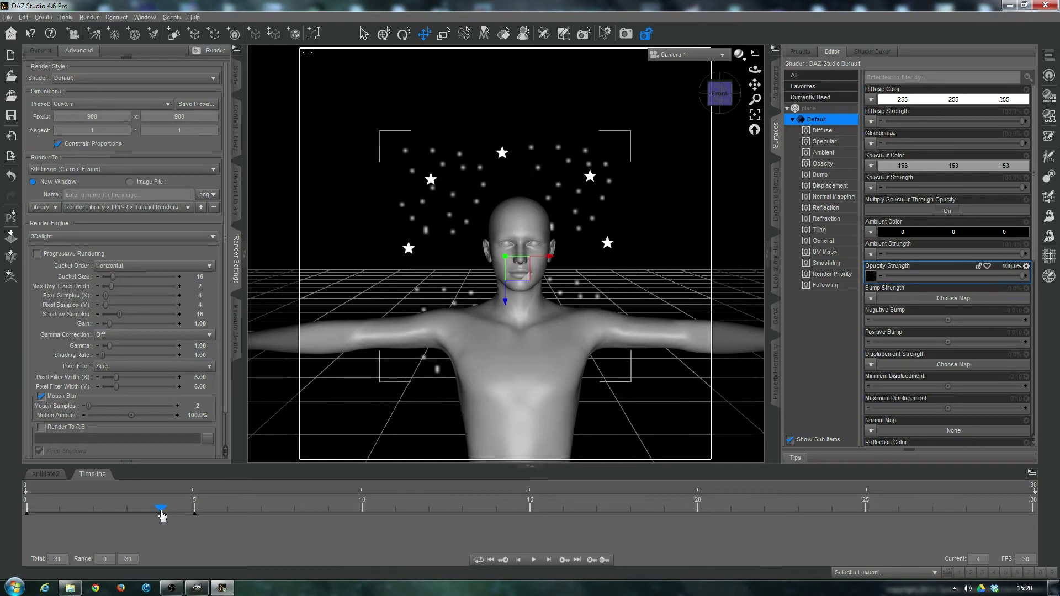
click(627, 34)
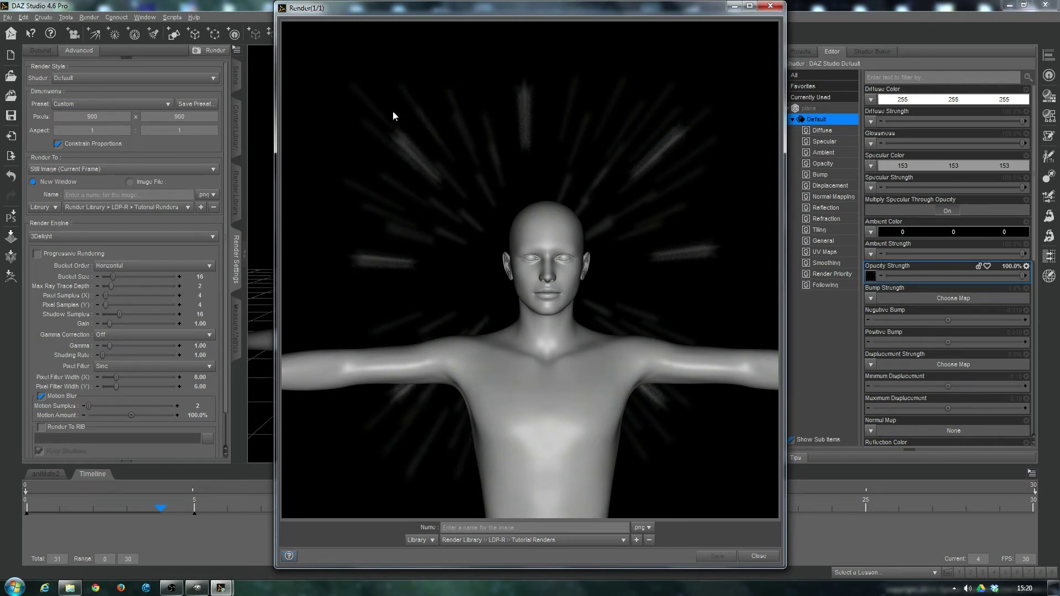
click(759, 556)
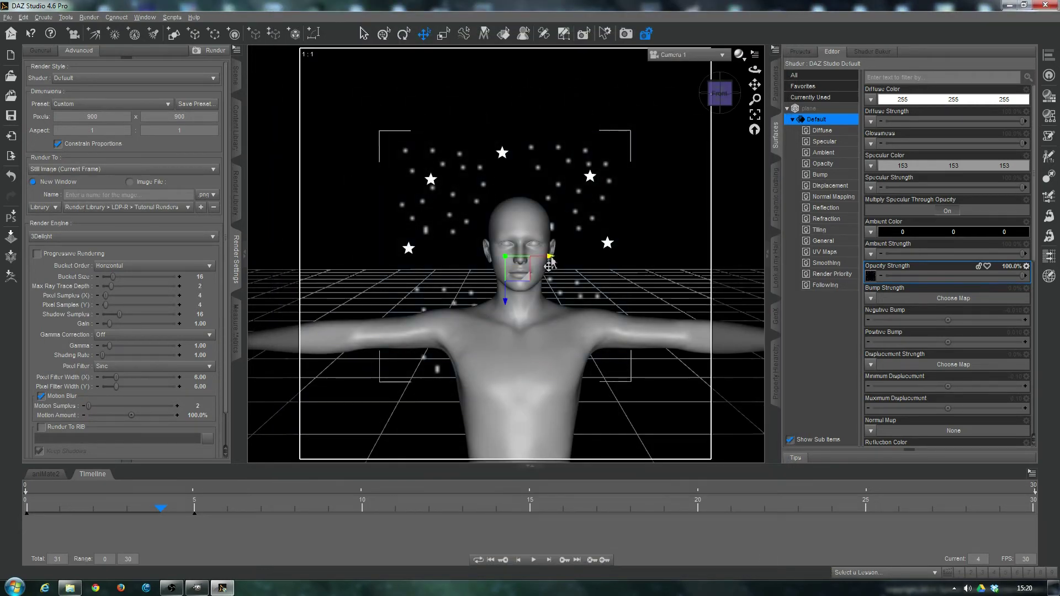
Step: Nudge the star plane along X, first right then left, re-rendering frame 4 after each move
drag(551, 259, 566, 260)
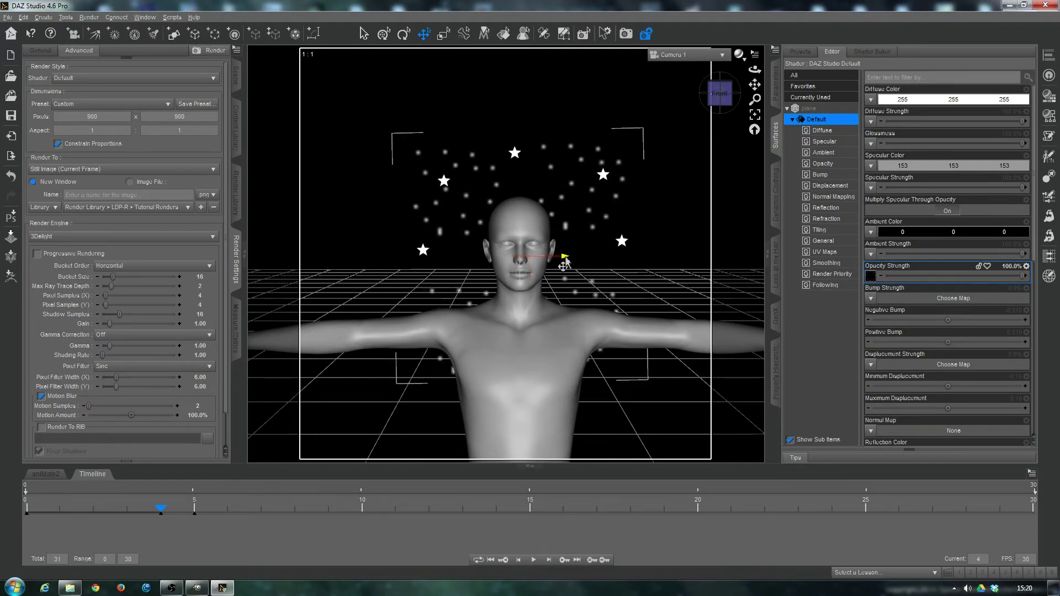
click(626, 34)
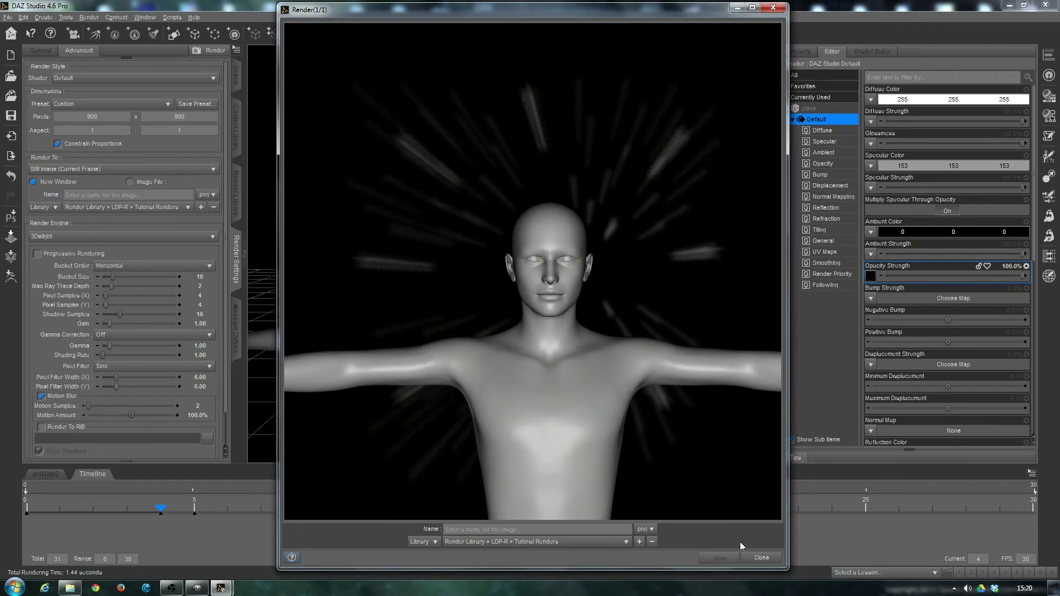
click(766, 563)
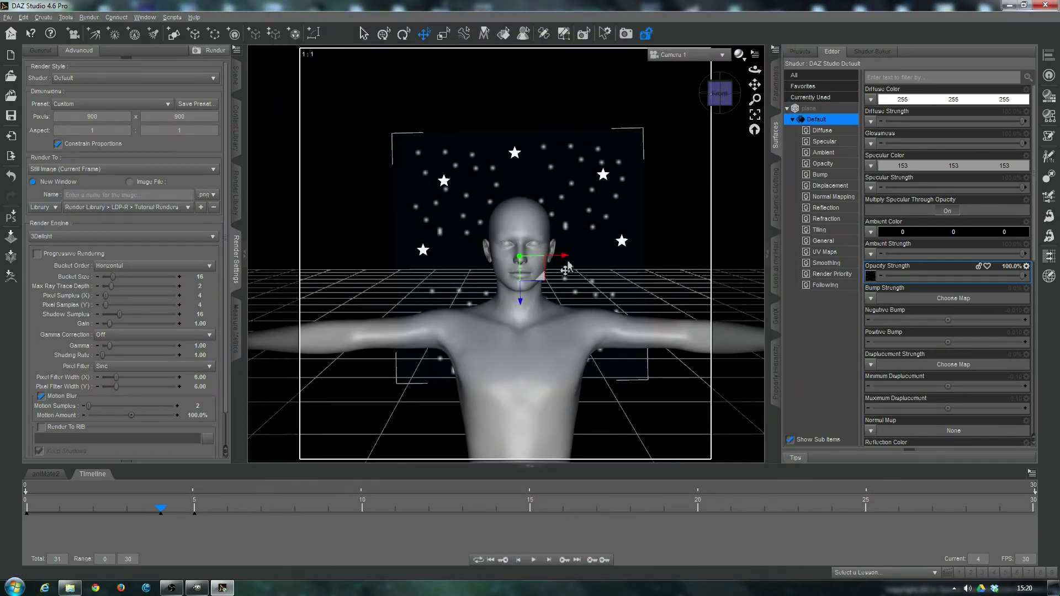
click(567, 266)
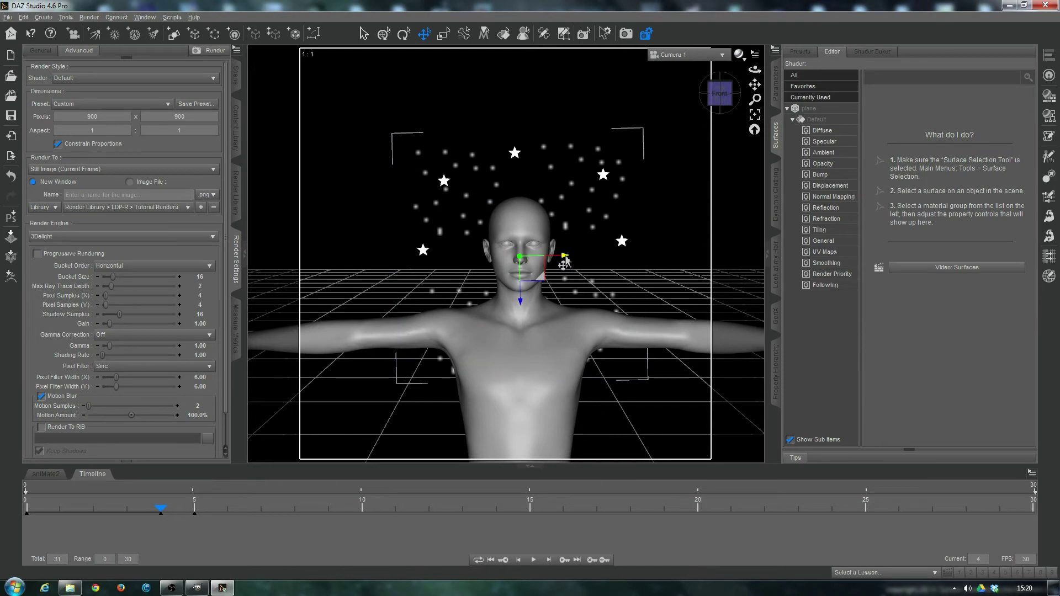
drag(562, 260, 562, 260)
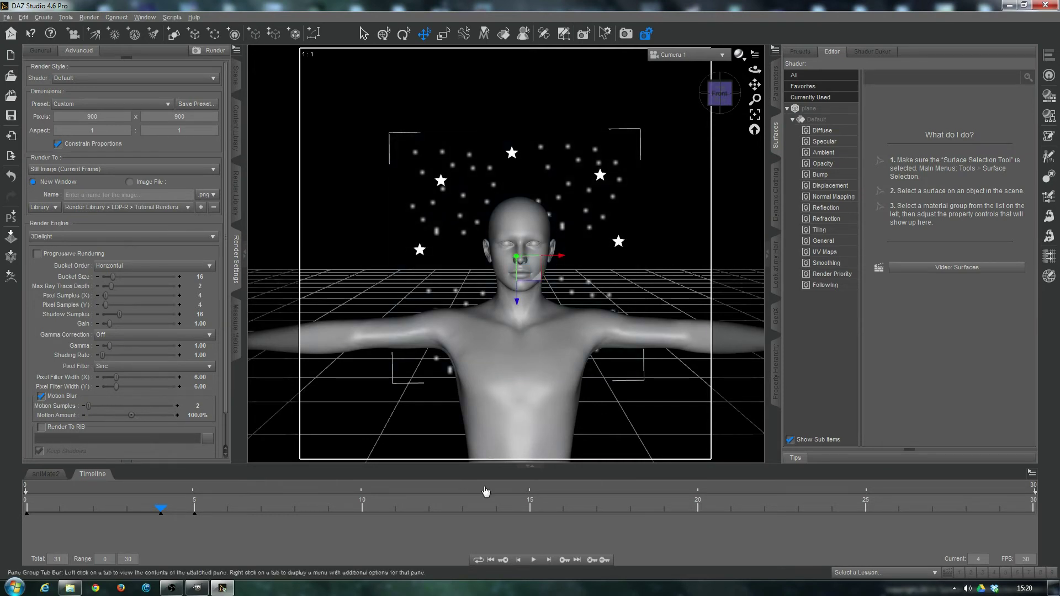
click(624, 34)
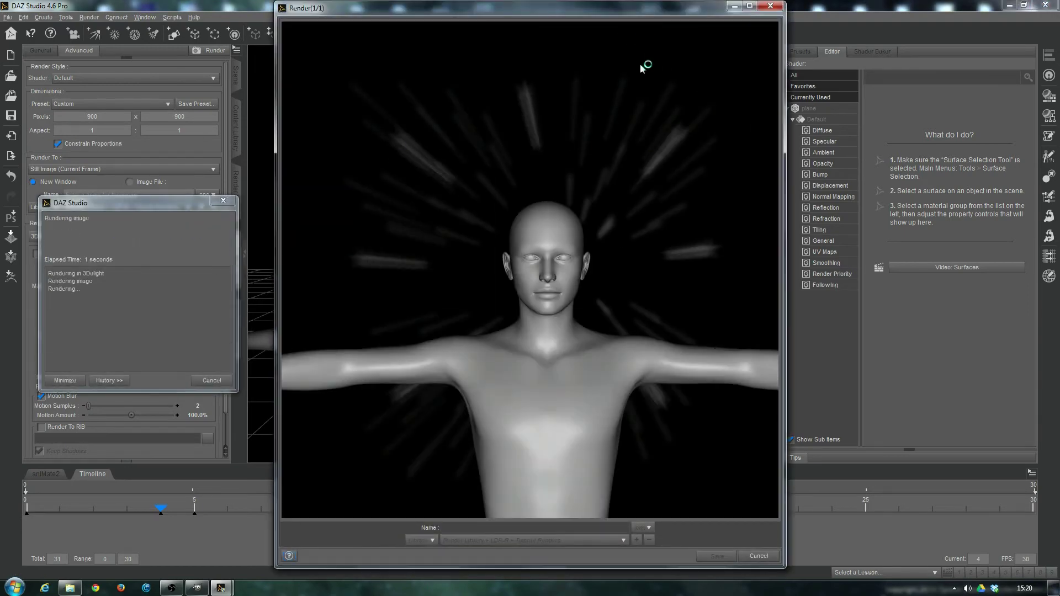
click(754, 556)
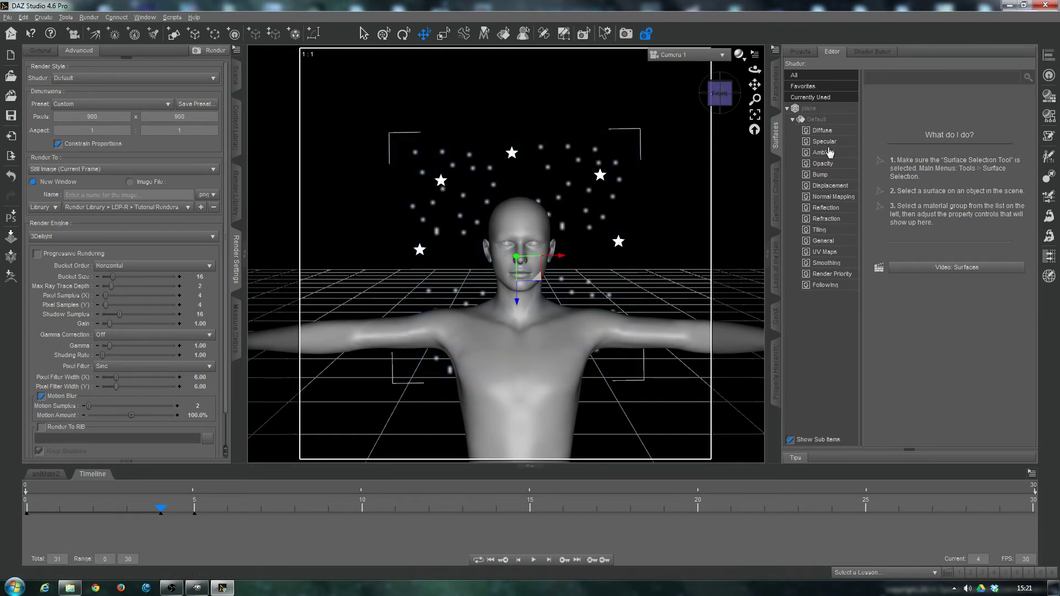
Step: Set the plane's ambient and diffuse colours to light yellow 255,255,128 and render the frame
click(813, 120)
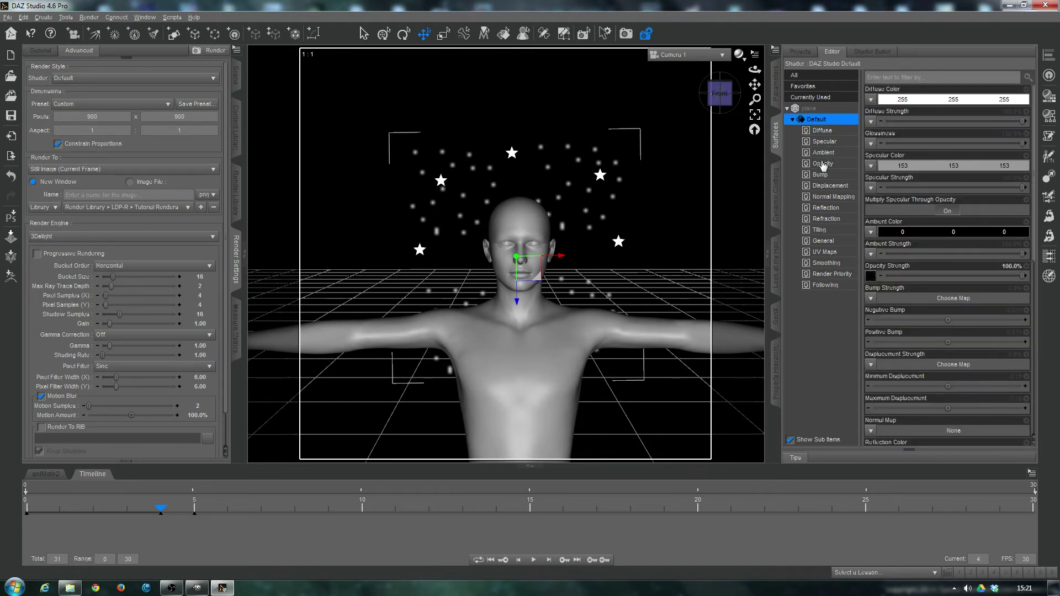
click(929, 233)
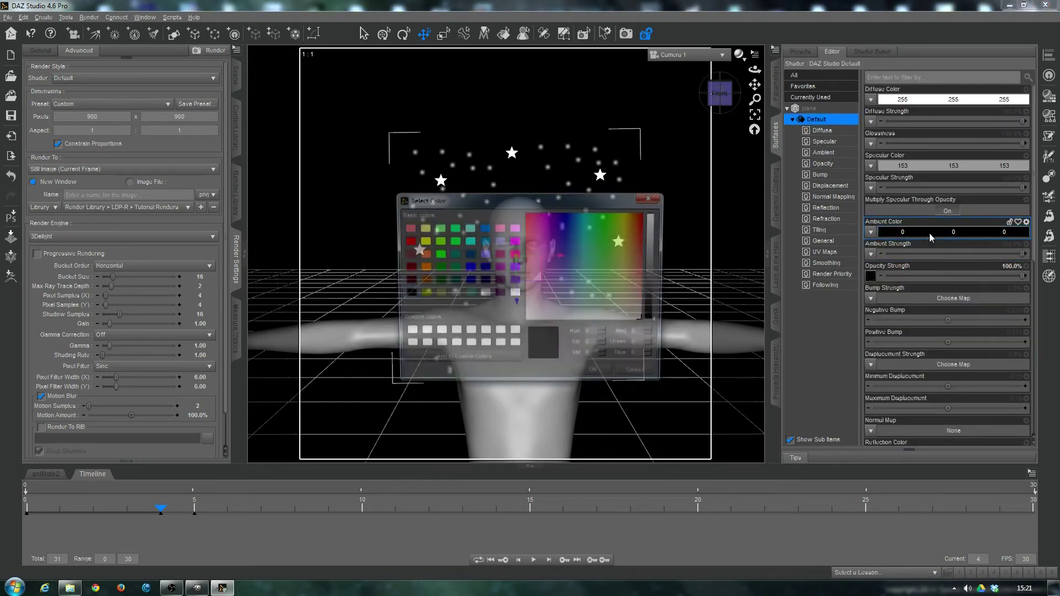
click(423, 229)
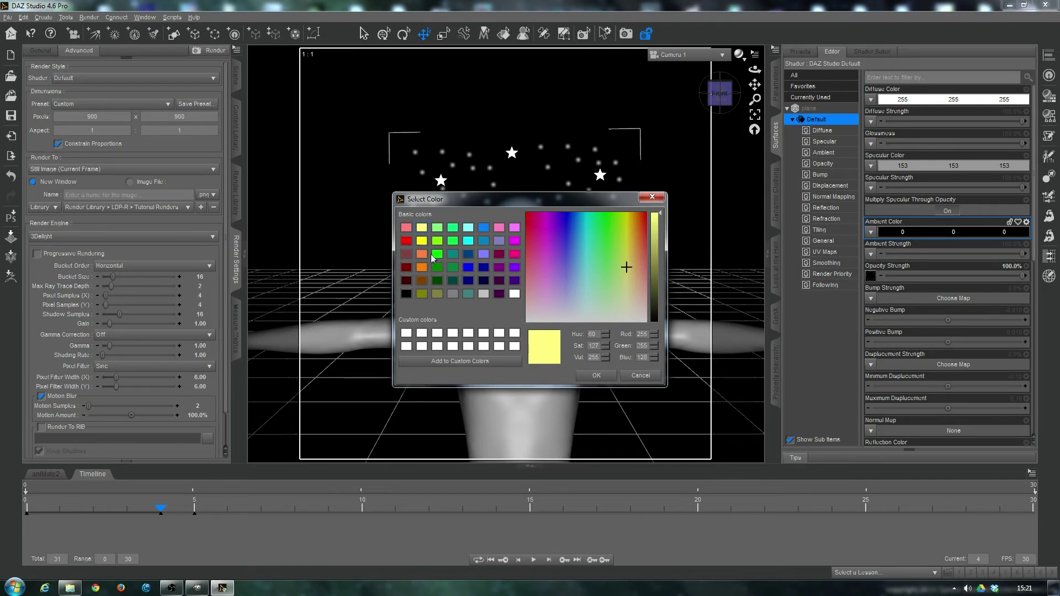
click(599, 376)
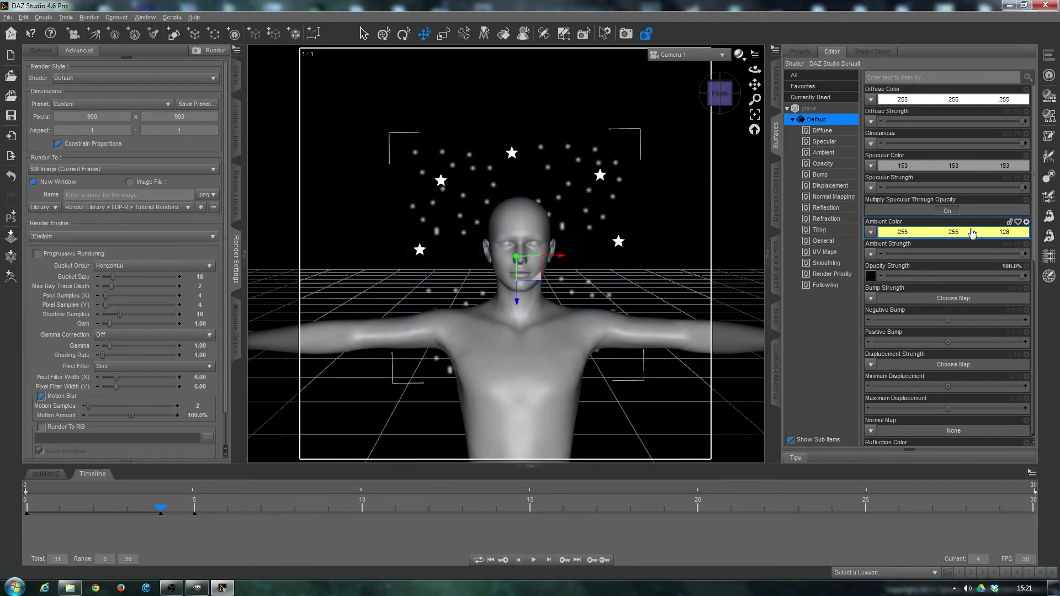
click(928, 100)
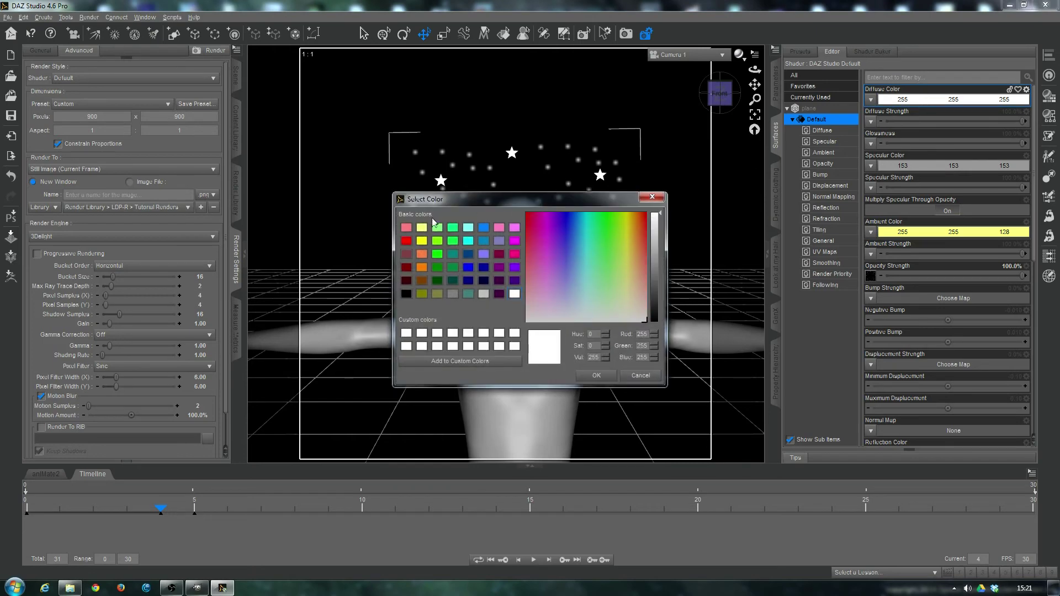
click(424, 229)
click(597, 376)
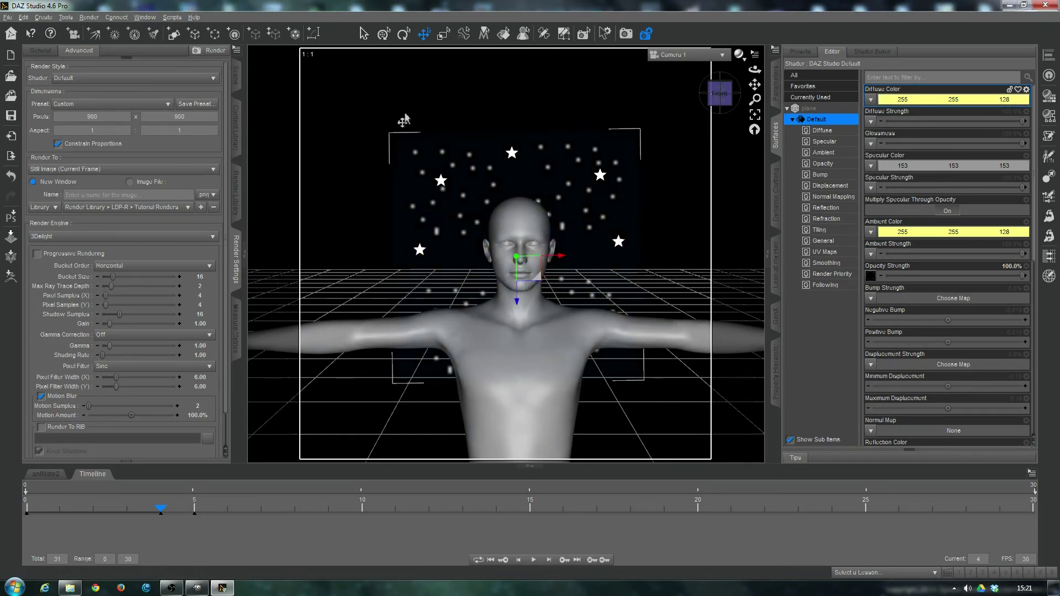
click(237, 77)
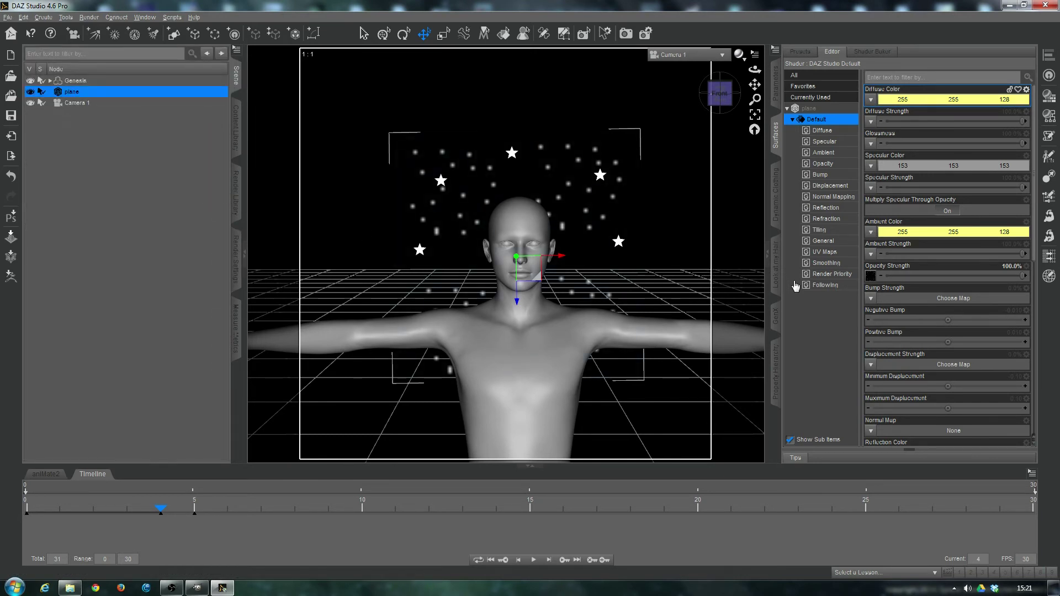
click(626, 33)
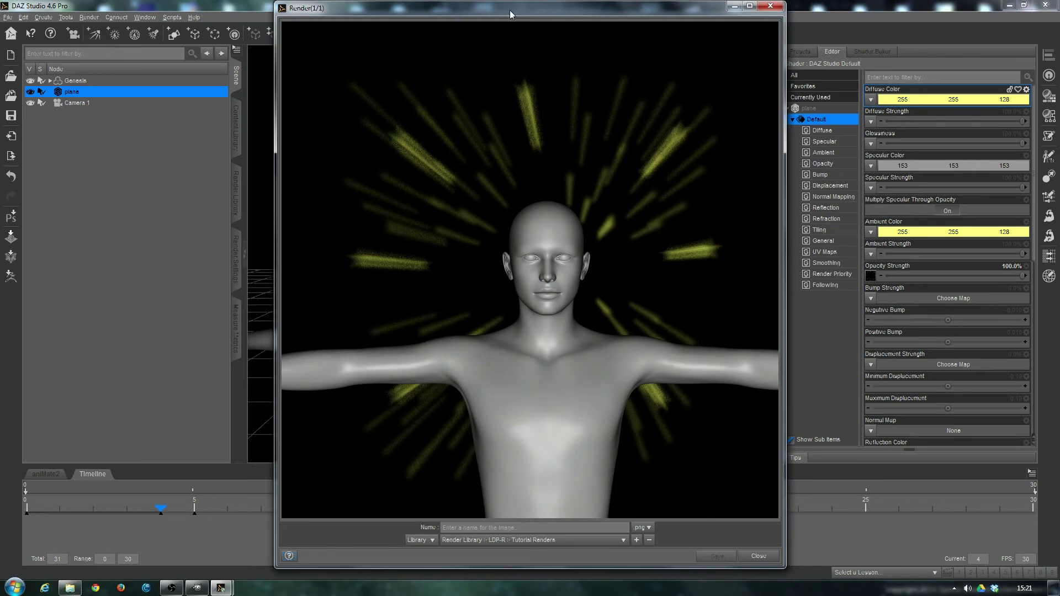
Step: Close the render and, at frame 5 in Perspective View, move the star plane far left
drag(509, 10, 249, 21)
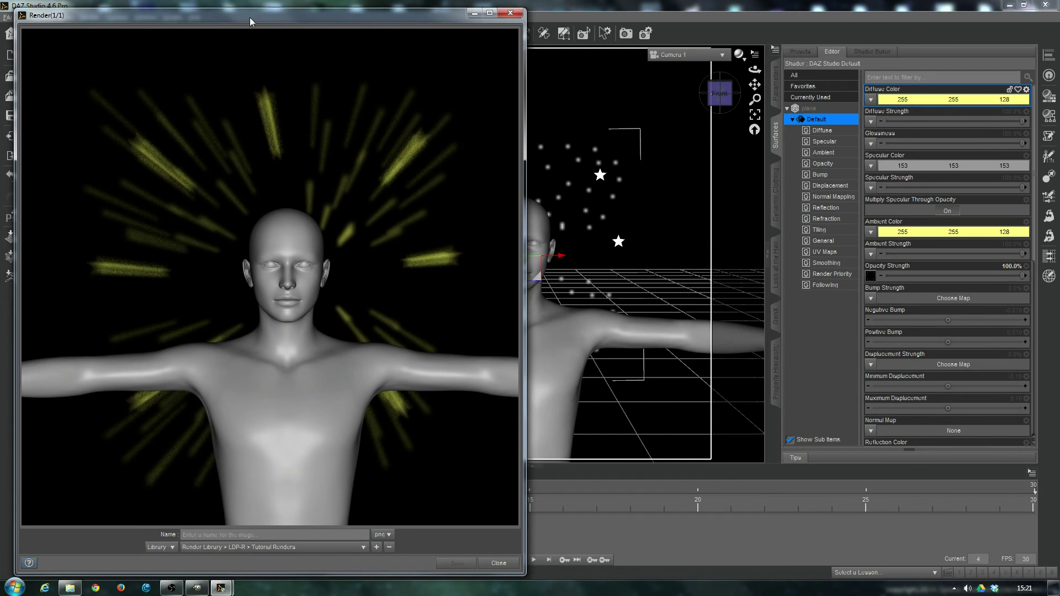
click(617, 6)
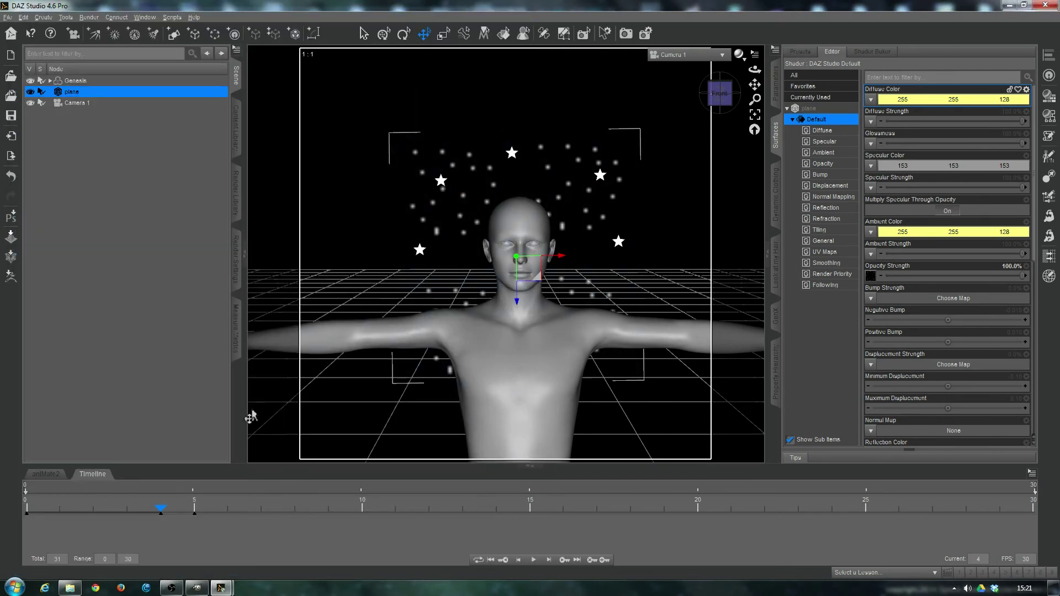
click(197, 513)
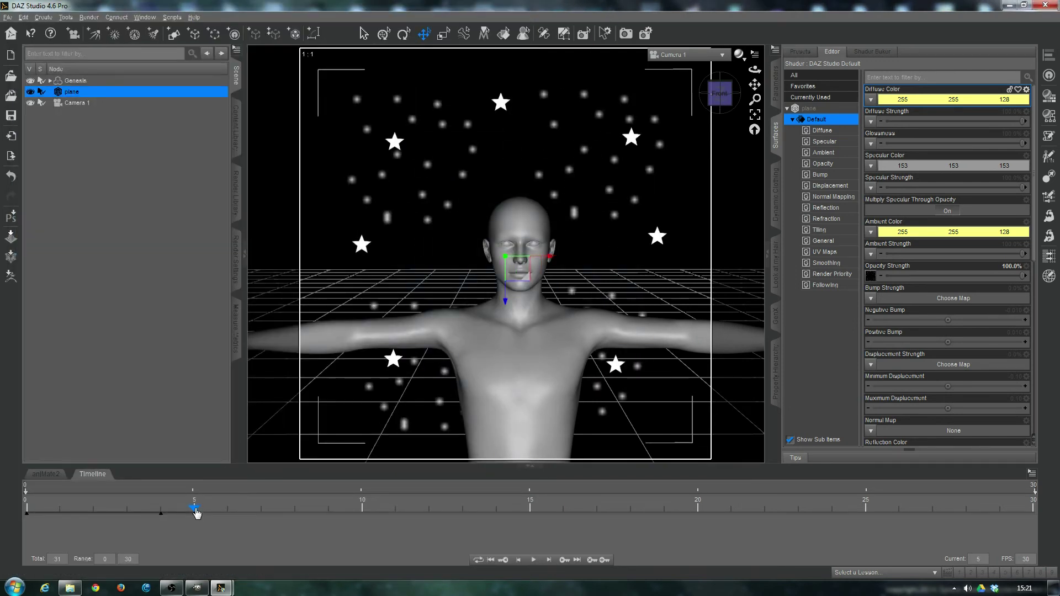
click(718, 55)
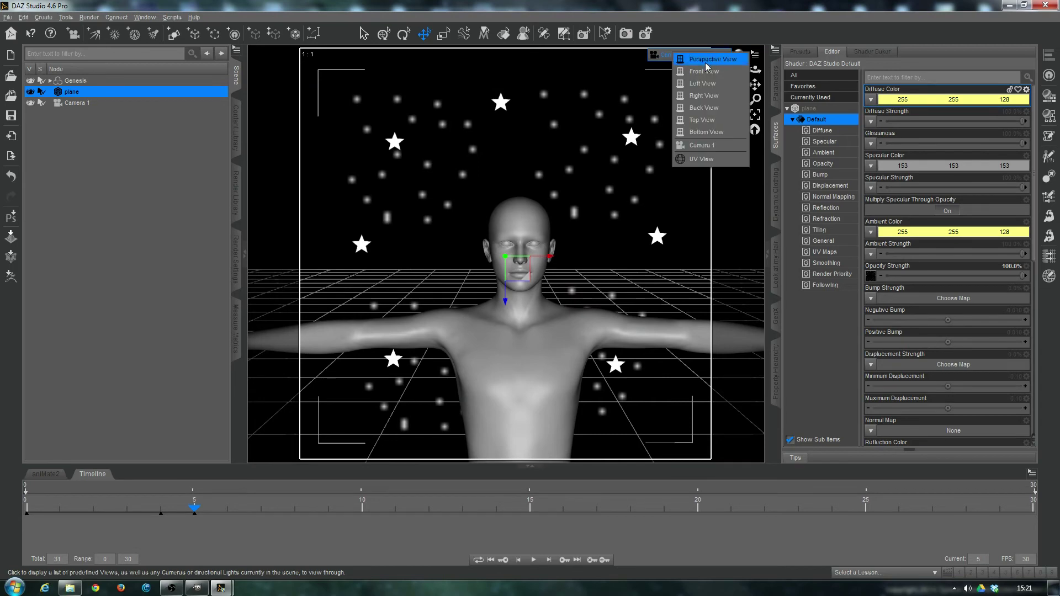
click(715, 59)
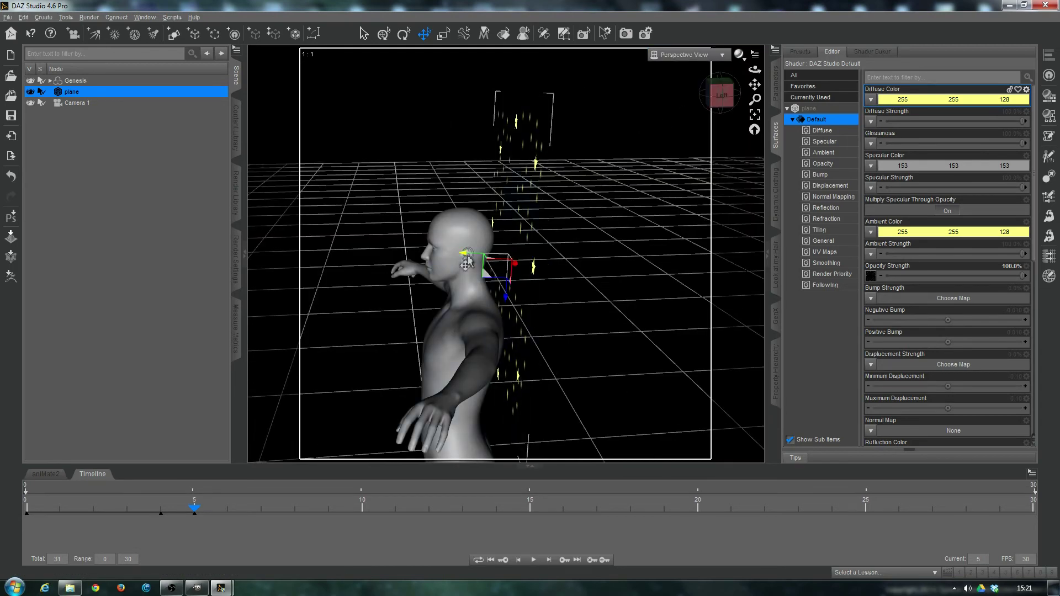
drag(466, 266, 234, 271)
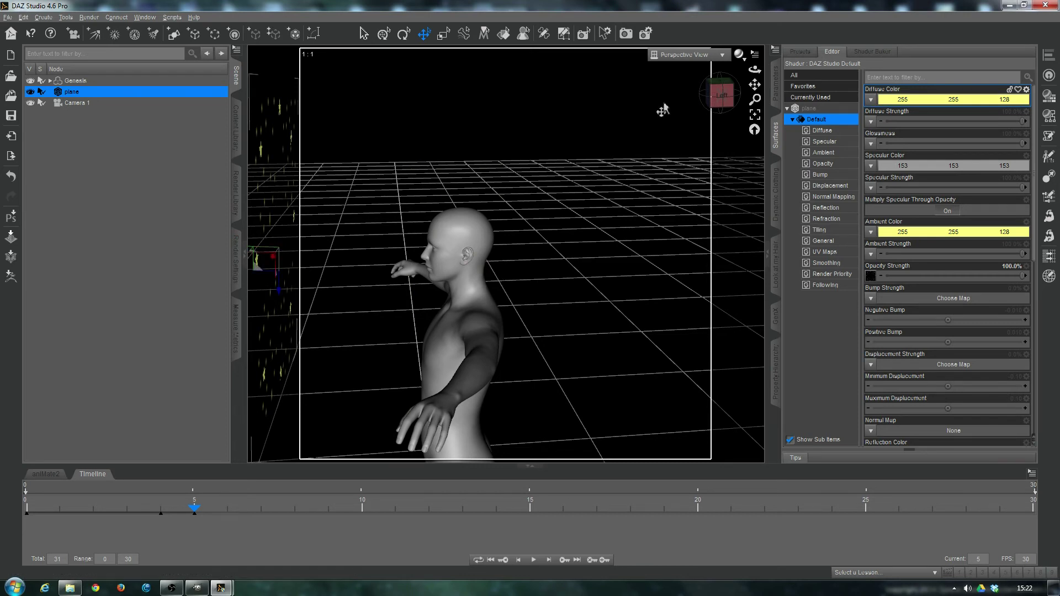
Step: Return to Camera 1 at frame 4 and render it with the moved plane
click(723, 55)
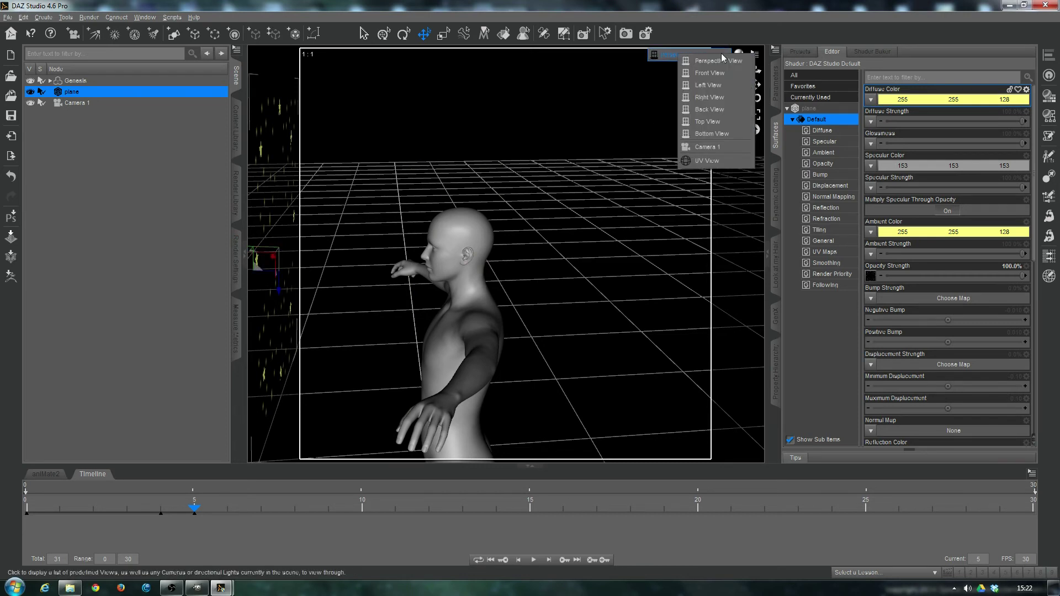
click(708, 148)
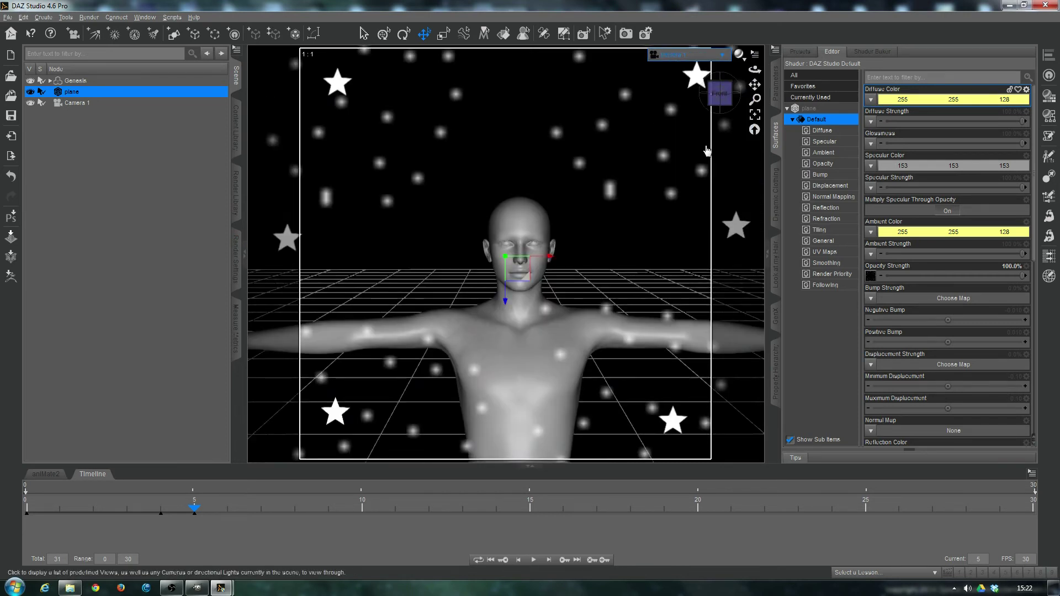
click(163, 516)
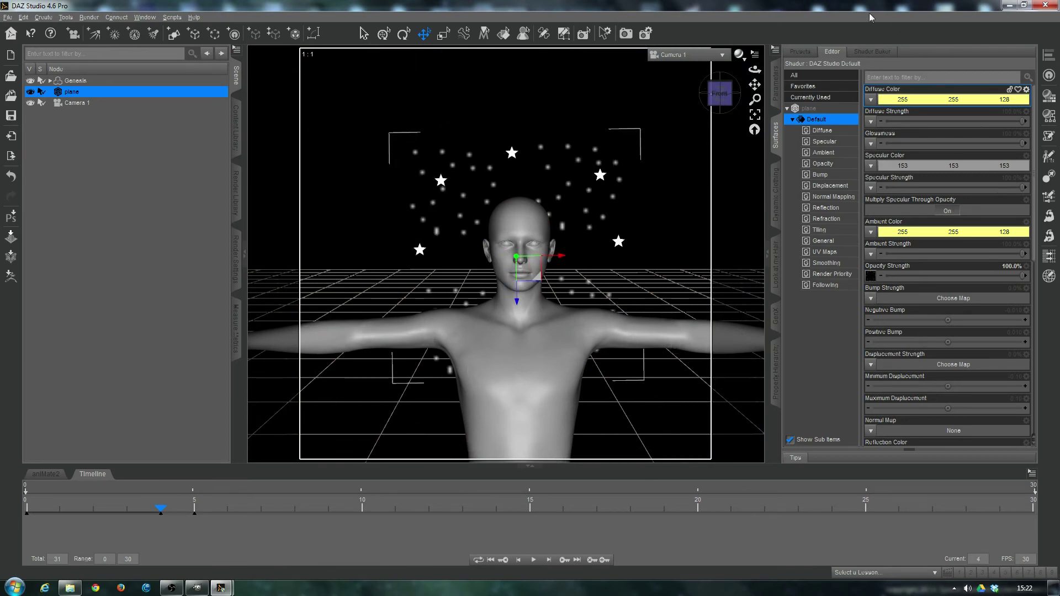
click(630, 39)
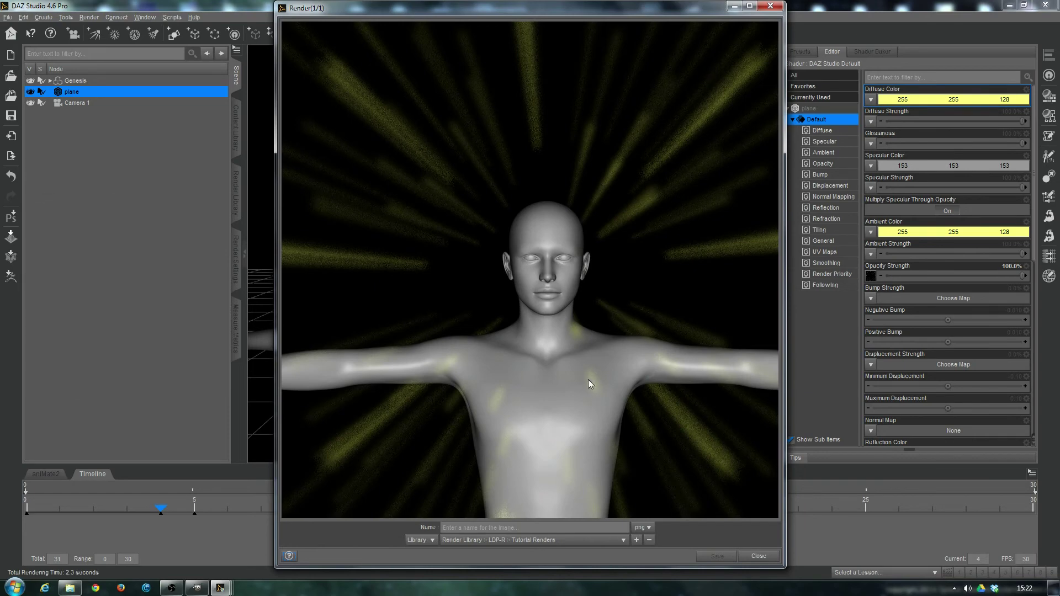
Step: Compare the new wider-streak render with the earlier one, close both, and switch to GIMP
drag(675, 8, 927, 8)
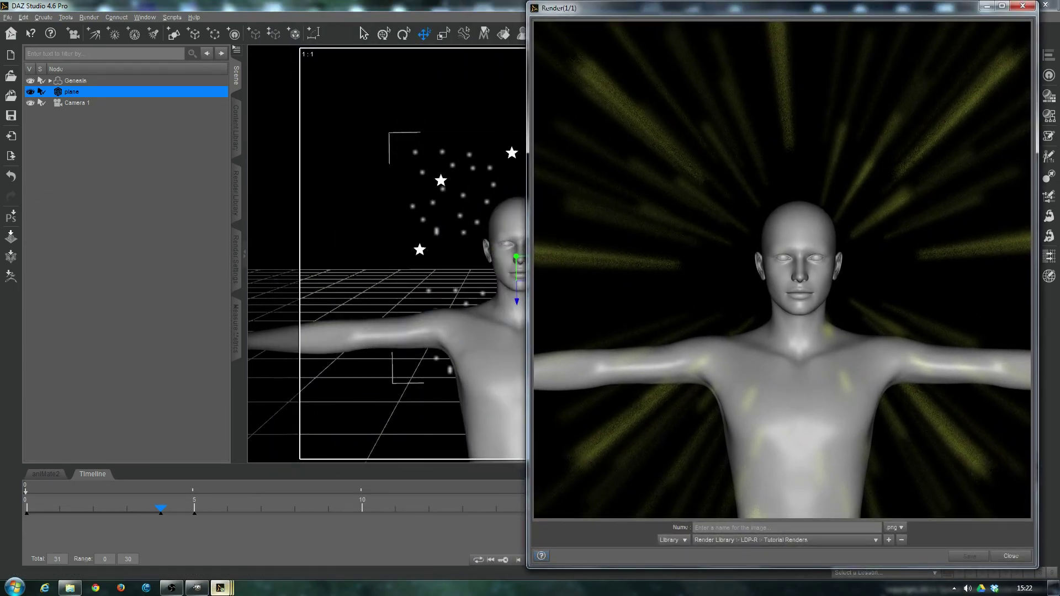
mouse_move(221, 588)
click(232, 556)
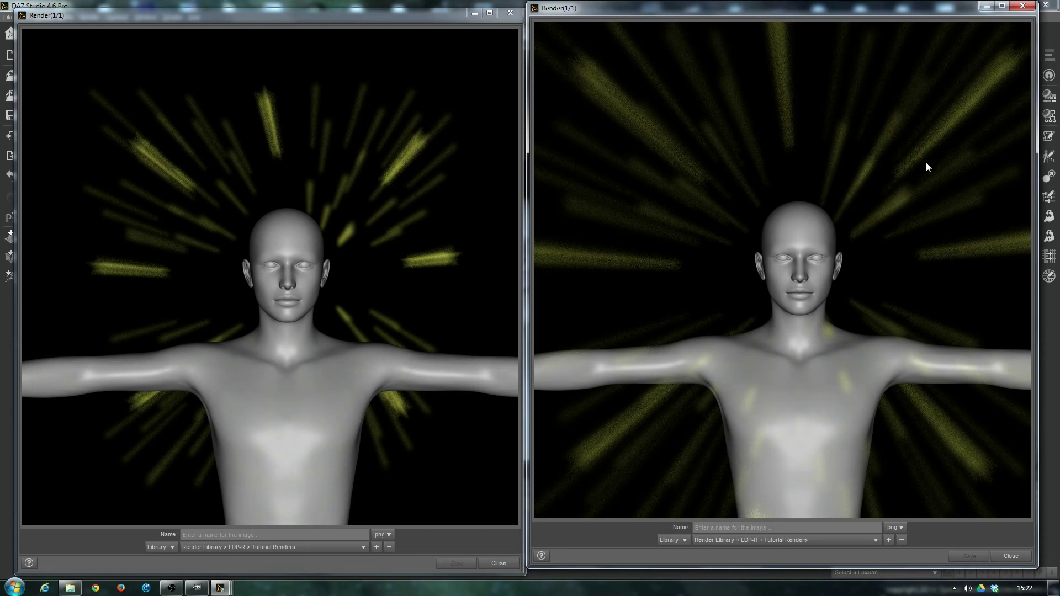
click(1007, 561)
click(499, 563)
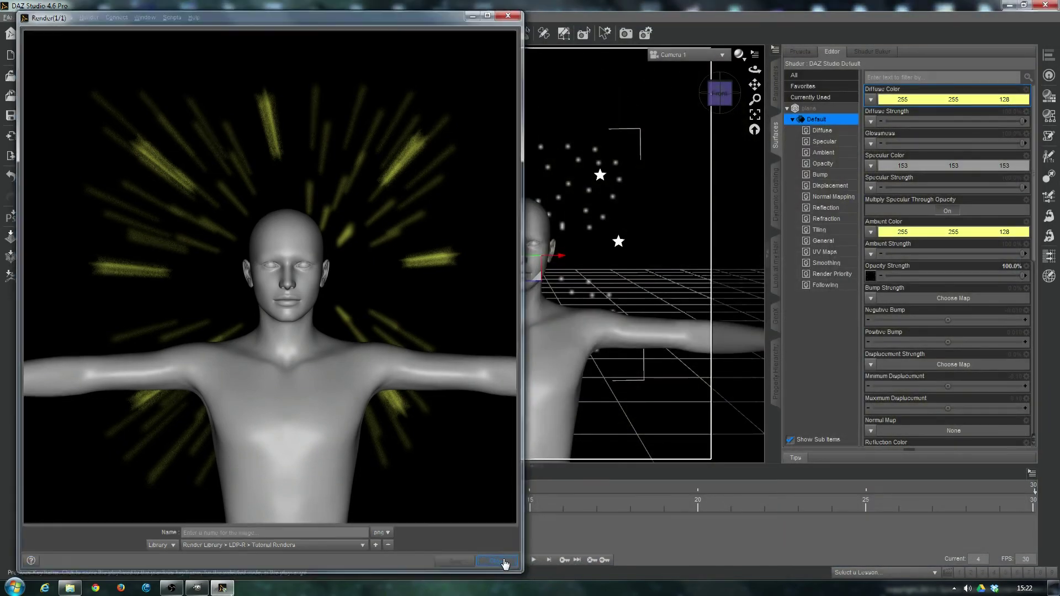
click(197, 588)
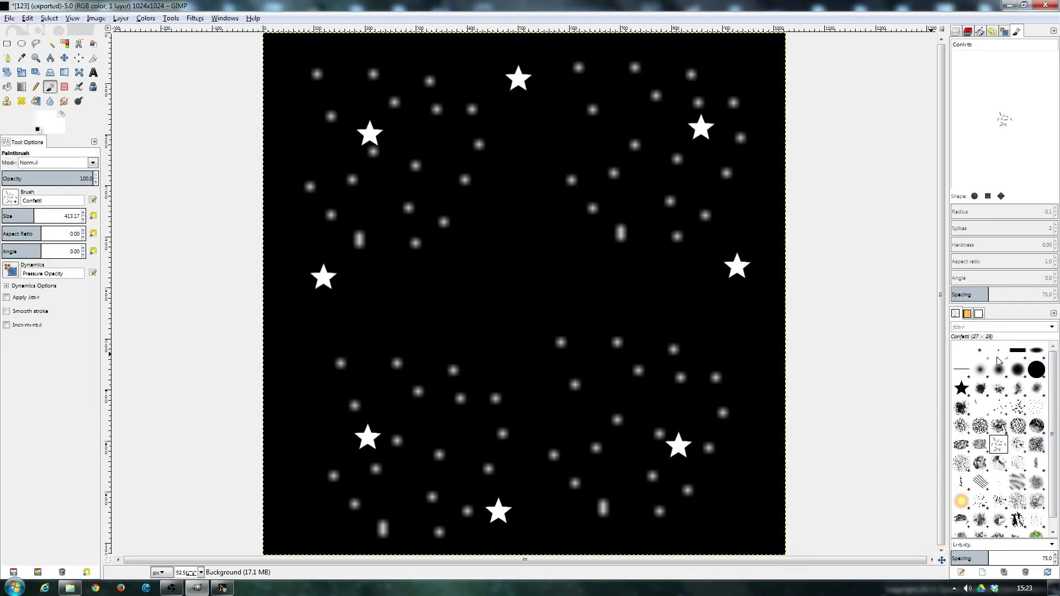
Step: Paint a solid white disc in the image centre with a round brush sized about 559, switching to Hardness 100
click(1020, 372)
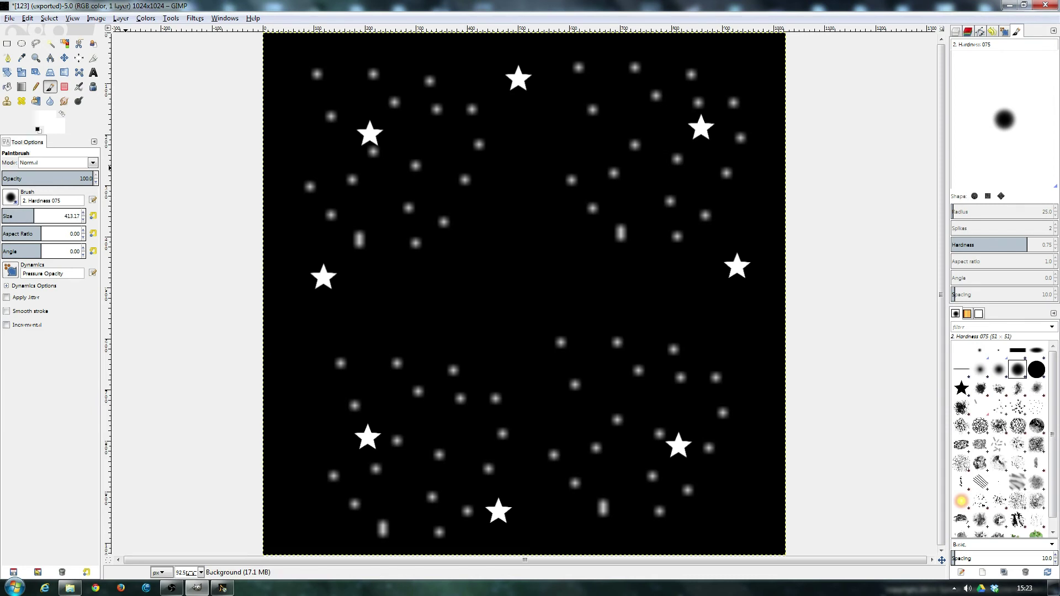
drag(73, 217, 8, 223)
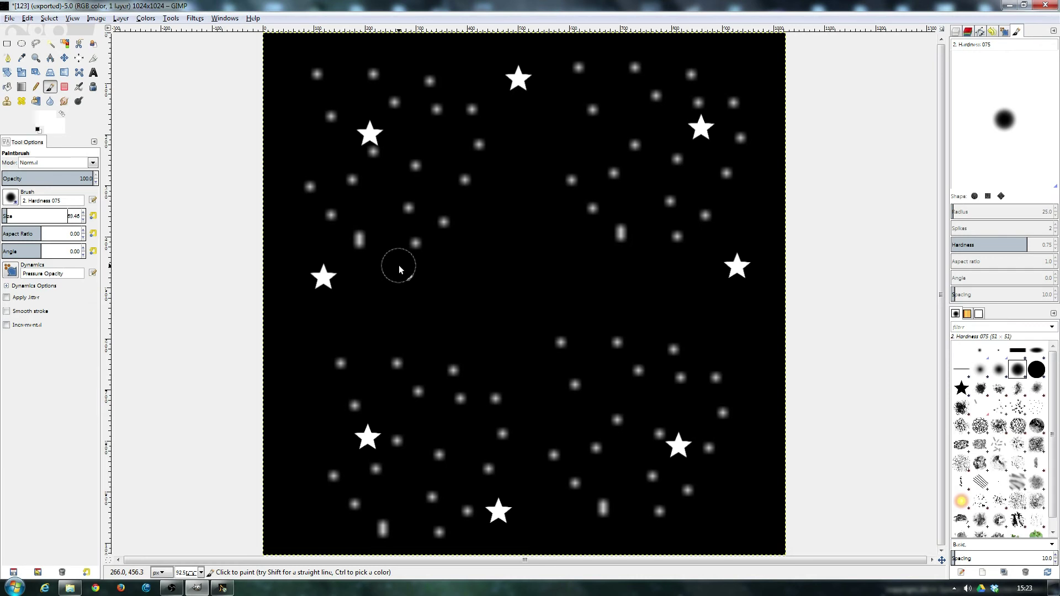
mouse_move(400, 269)
mouse_down()
mouse_move(428, 323)
mouse_move(462, 339)
mouse_move(575, 342)
mouse_move(623, 314)
mouse_move(625, 251)
mouse_move(588, 199)
mouse_move(465, 181)
mouse_move(412, 203)
mouse_move(407, 255)
mouse_up()
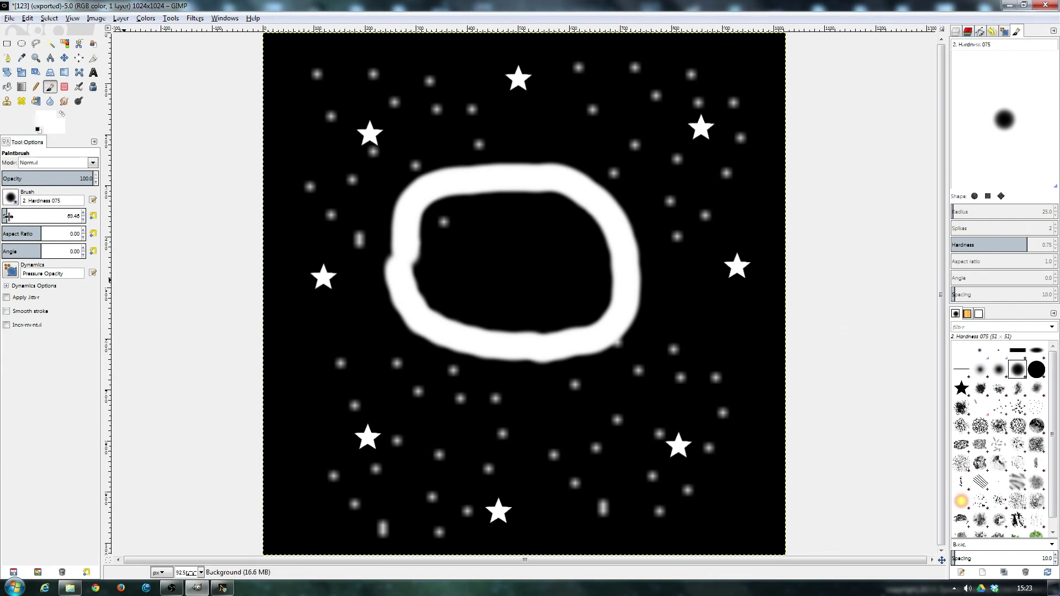
drag(8, 216, 396, 217)
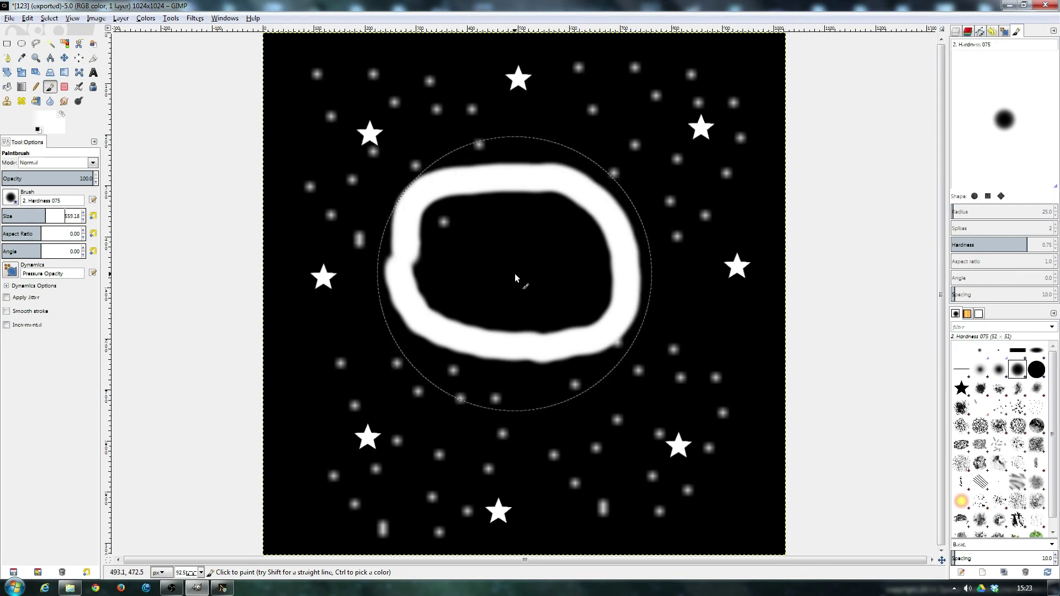
drag(515, 277, 520, 280)
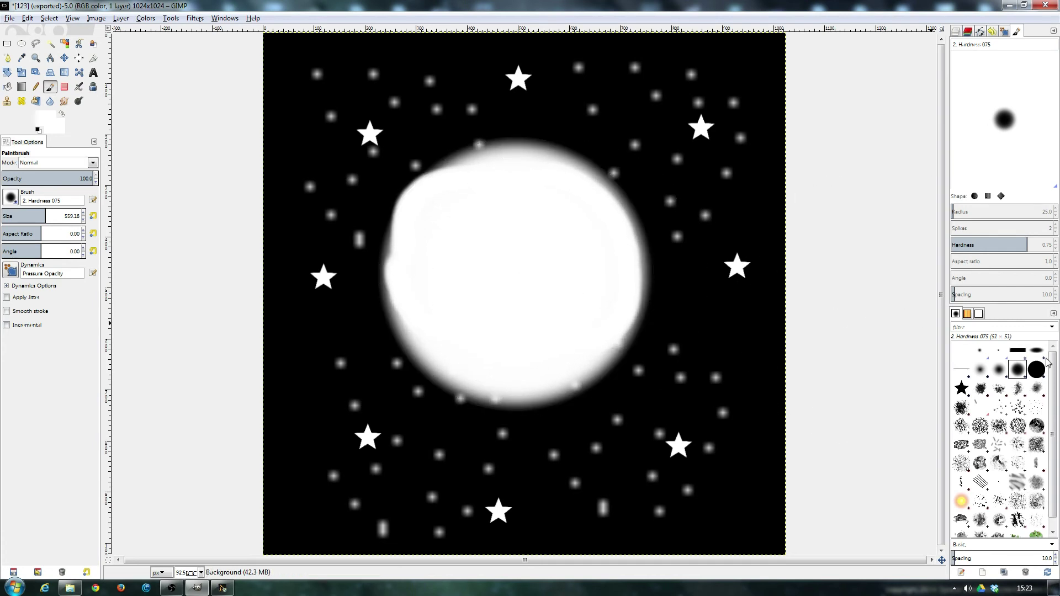
click(1036, 370)
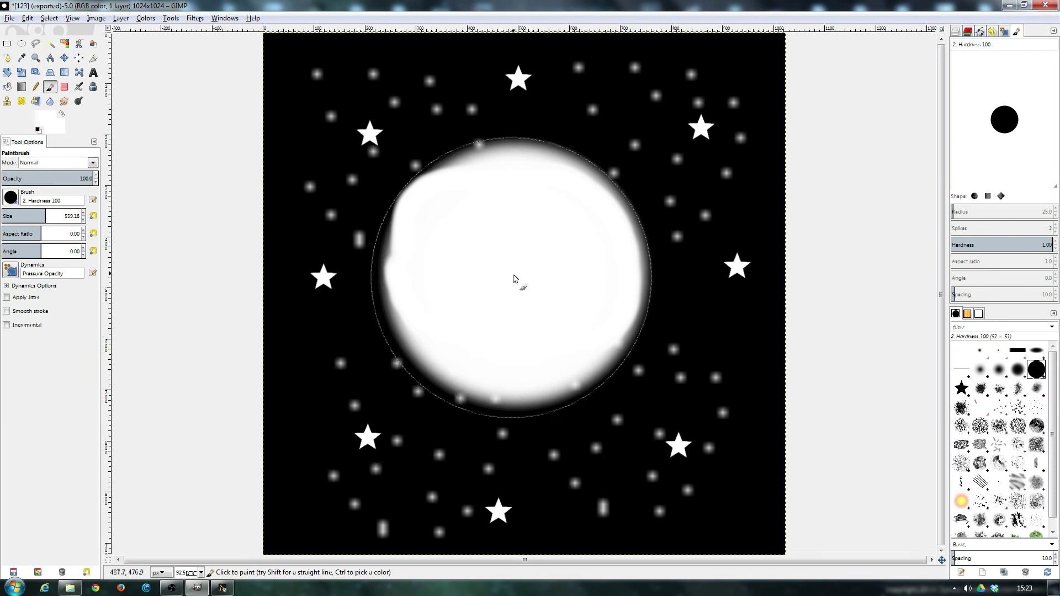
click(518, 277)
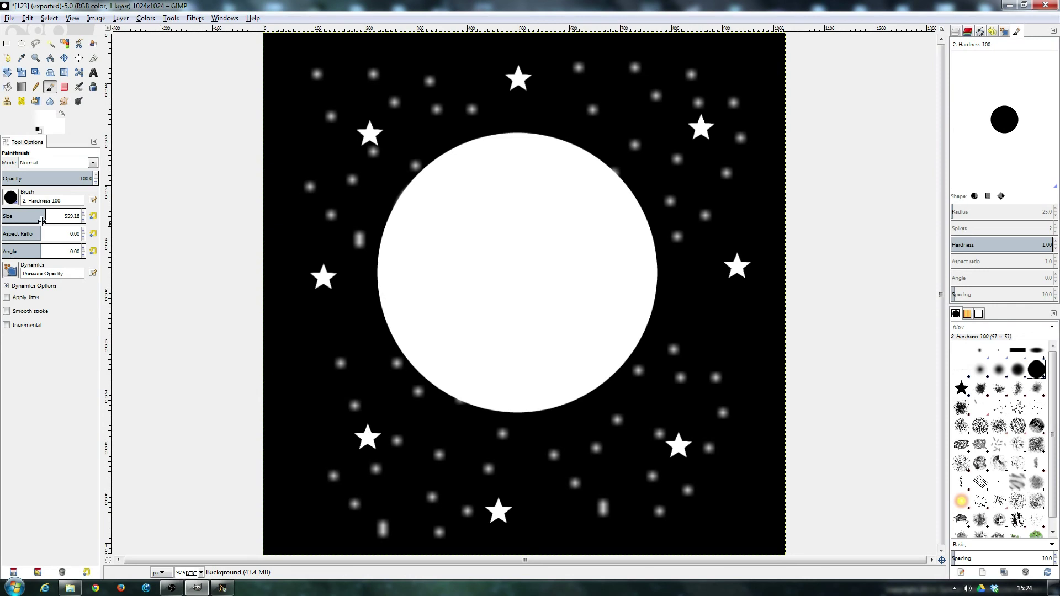
drag(45, 216, 3, 215)
Step: Paint the middle of the white disc black, leaving a white ring
click(41, 120)
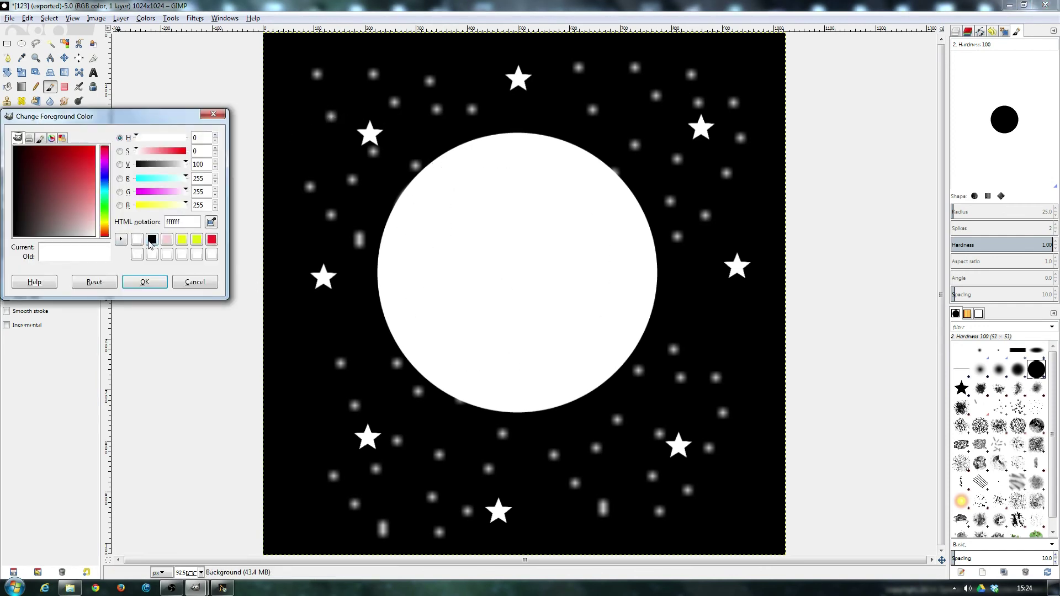
click(151, 241)
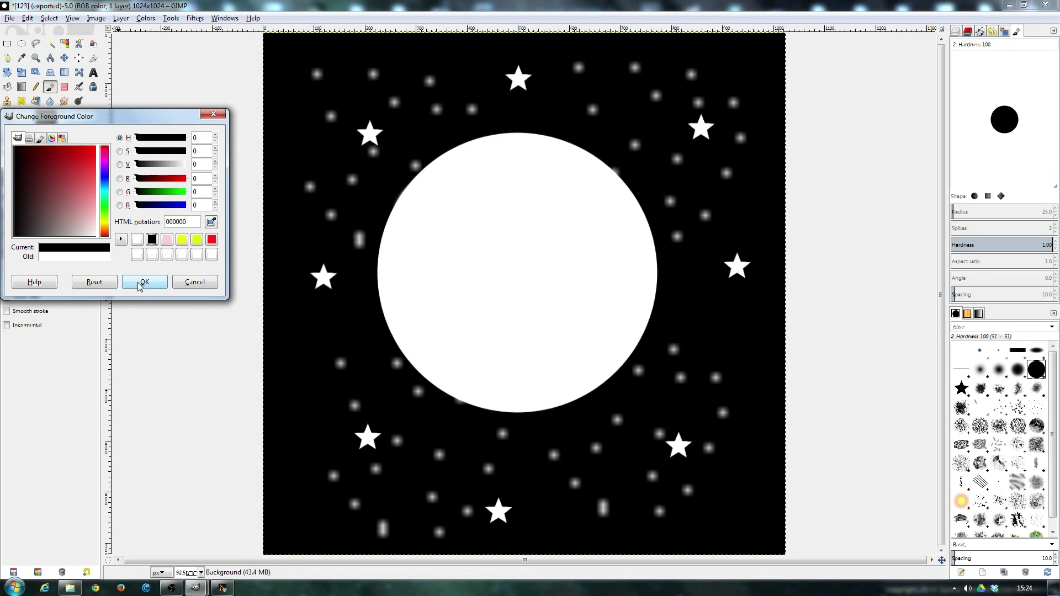
click(134, 283)
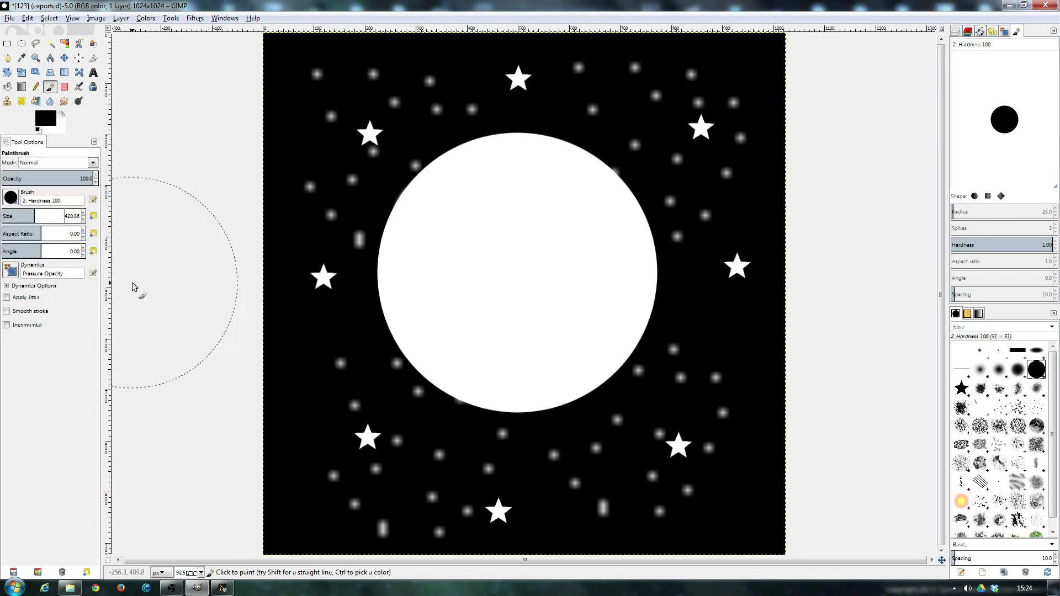
click(515, 274)
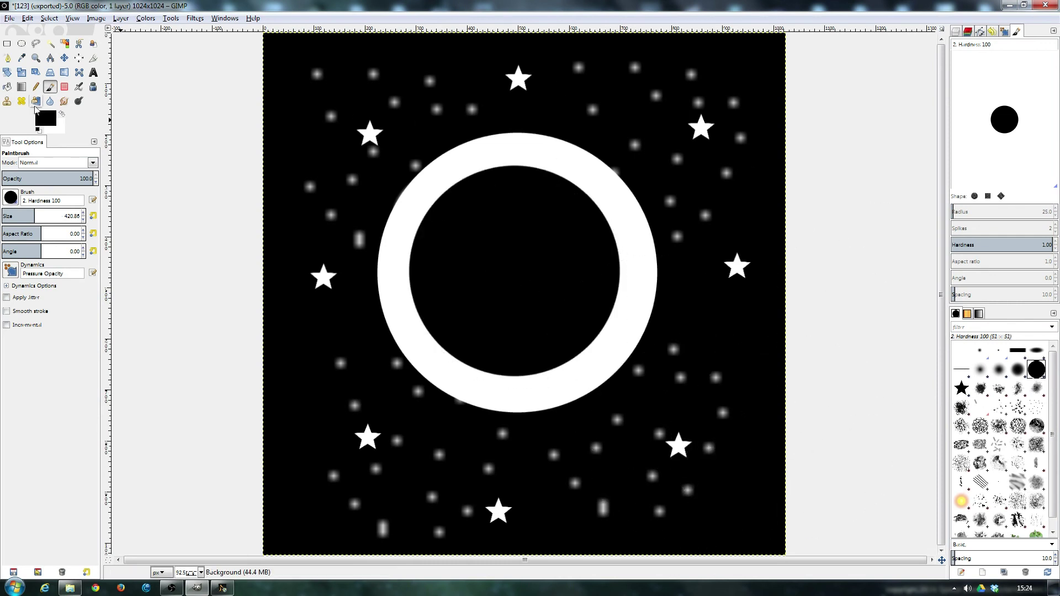
Step: Export the image as 456.png with default PNG settings and minimize GIMP
click(10, 19)
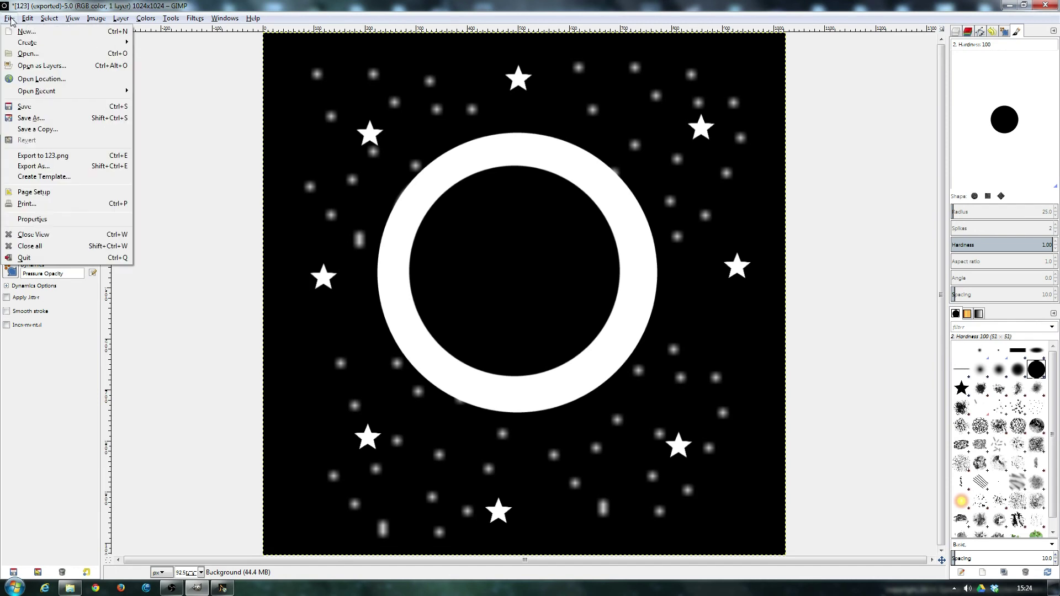
click(35, 166)
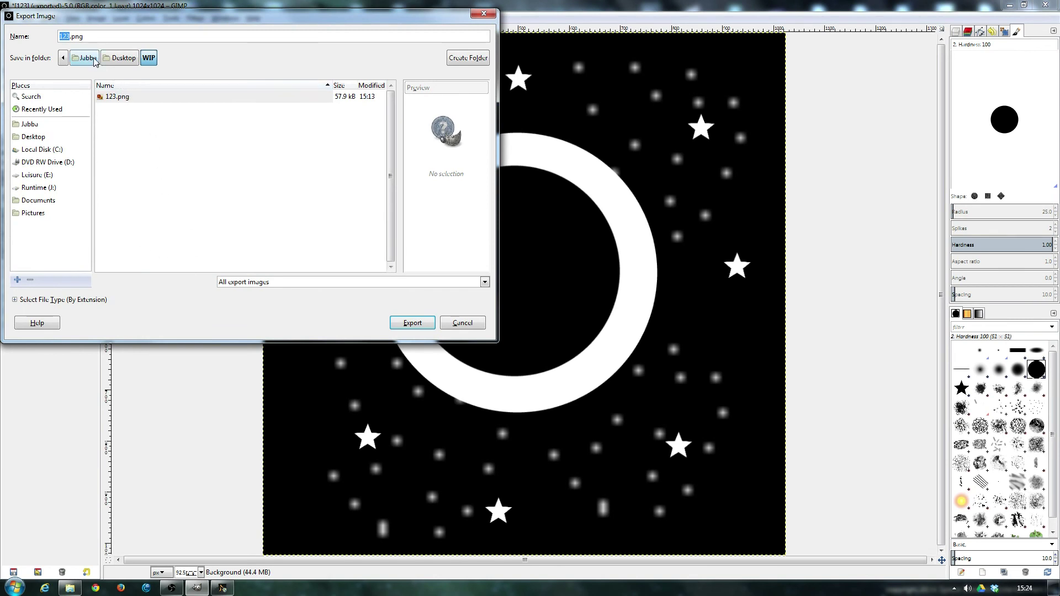
text(456)
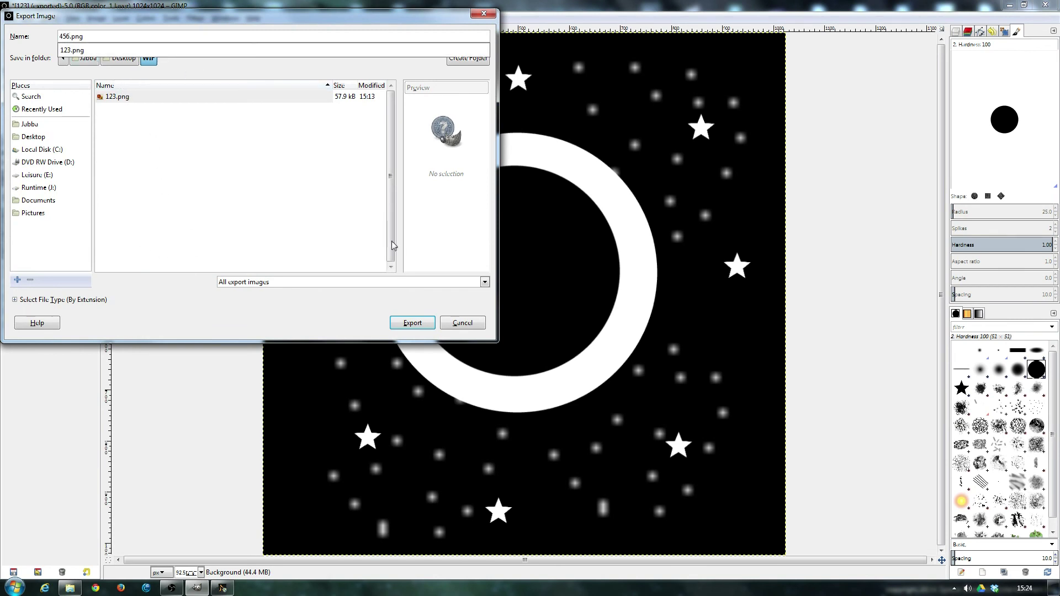
click(416, 327)
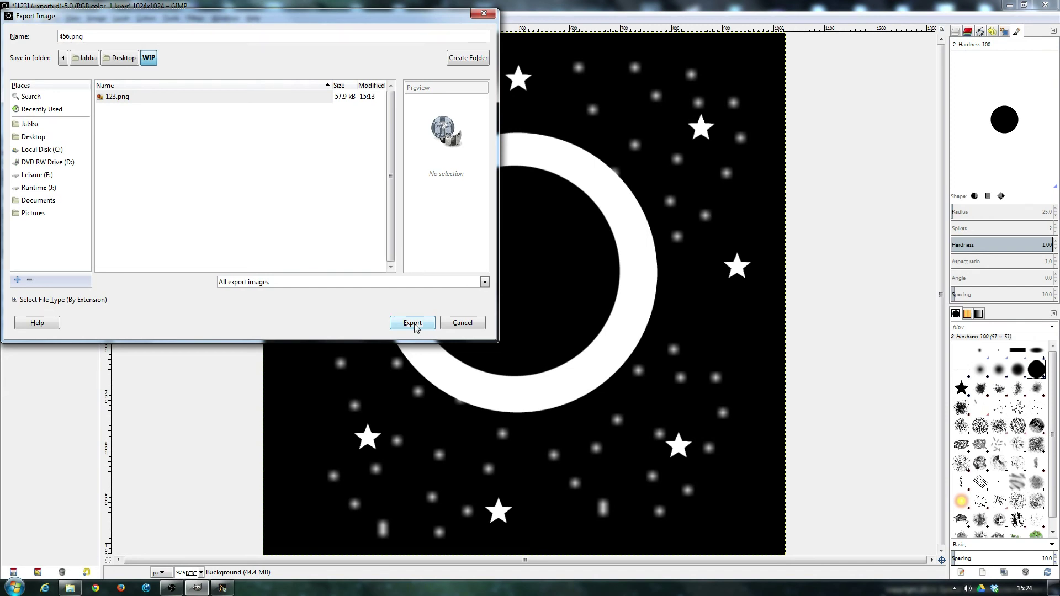
click(413, 323)
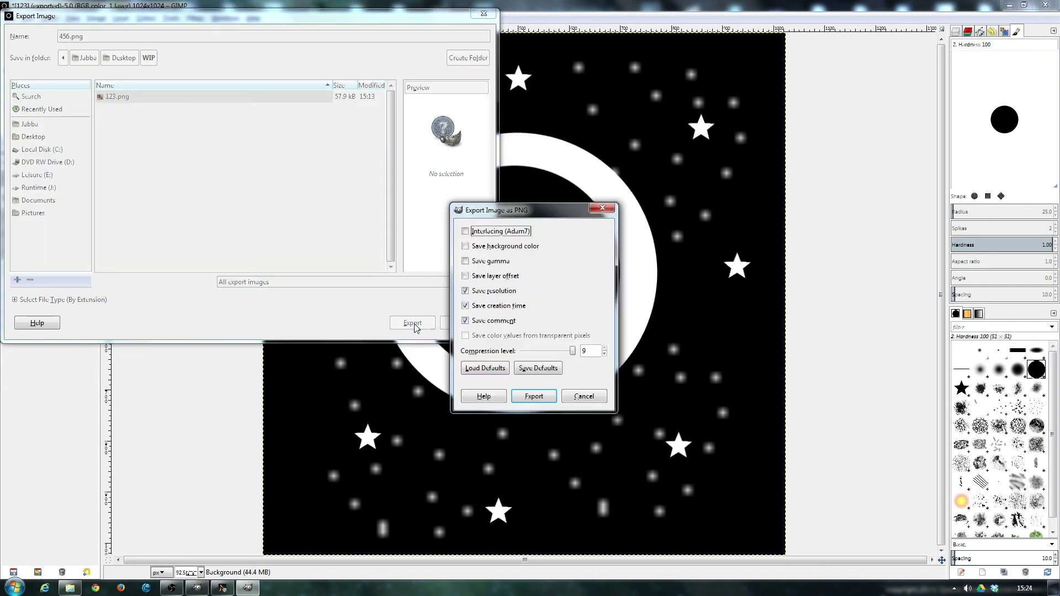
click(545, 399)
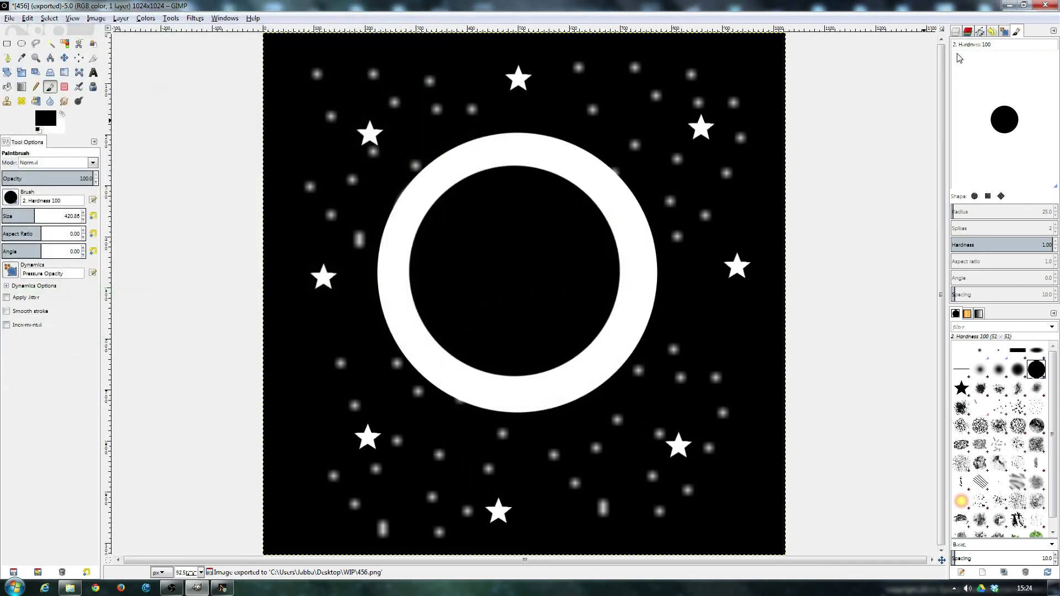
click(1006, 9)
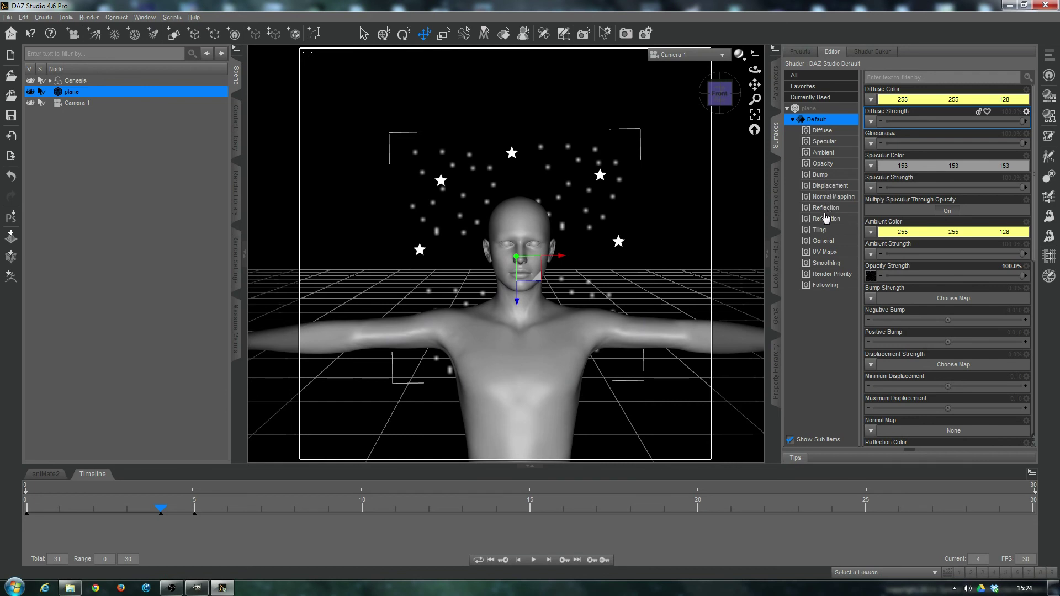
Step: Set the plane surface's Opacity map to 456.png
click(823, 163)
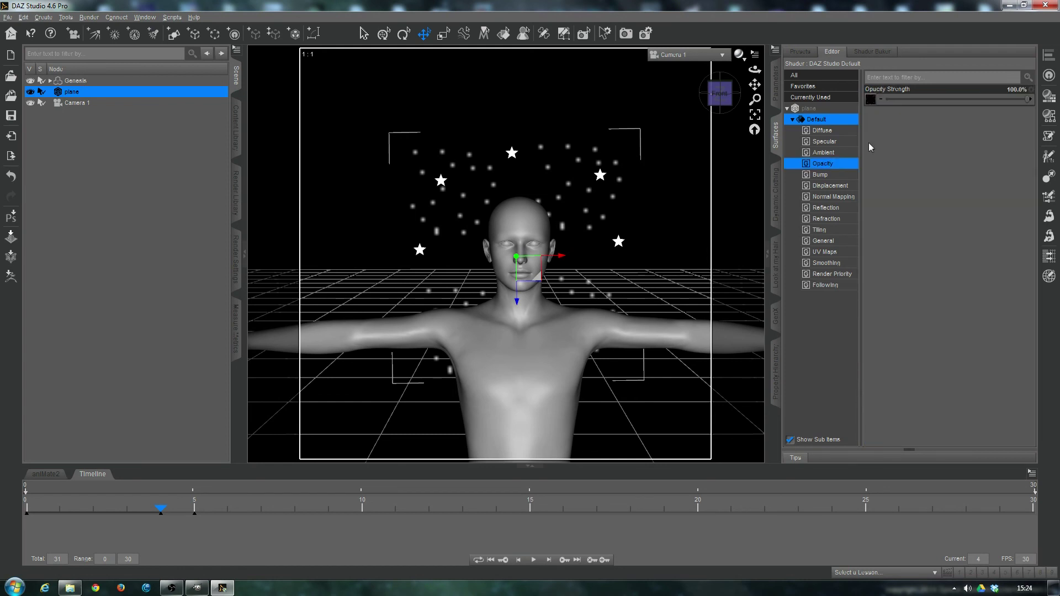
click(872, 99)
click(881, 114)
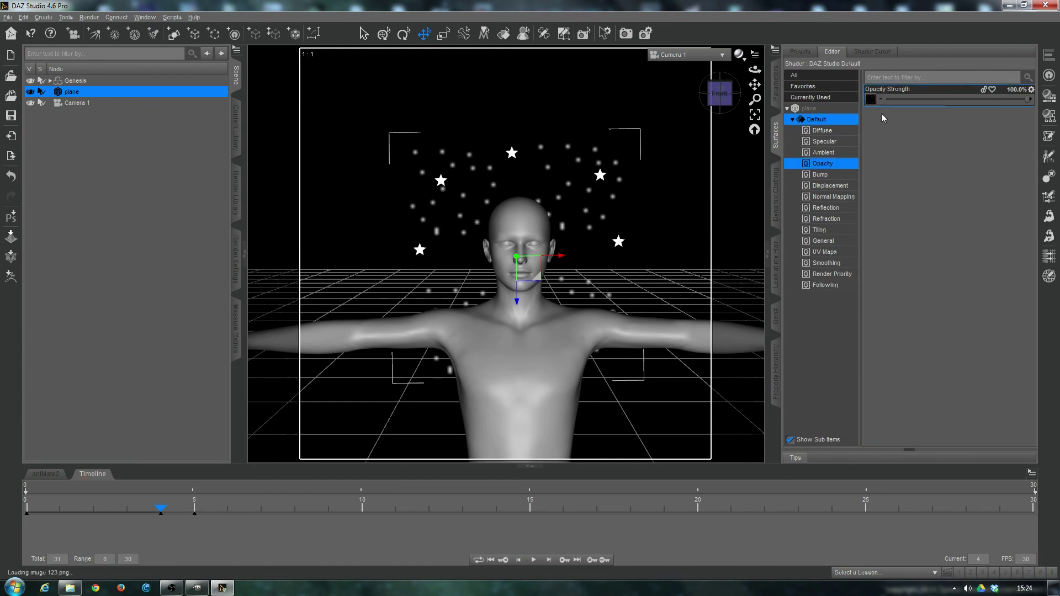
click(211, 119)
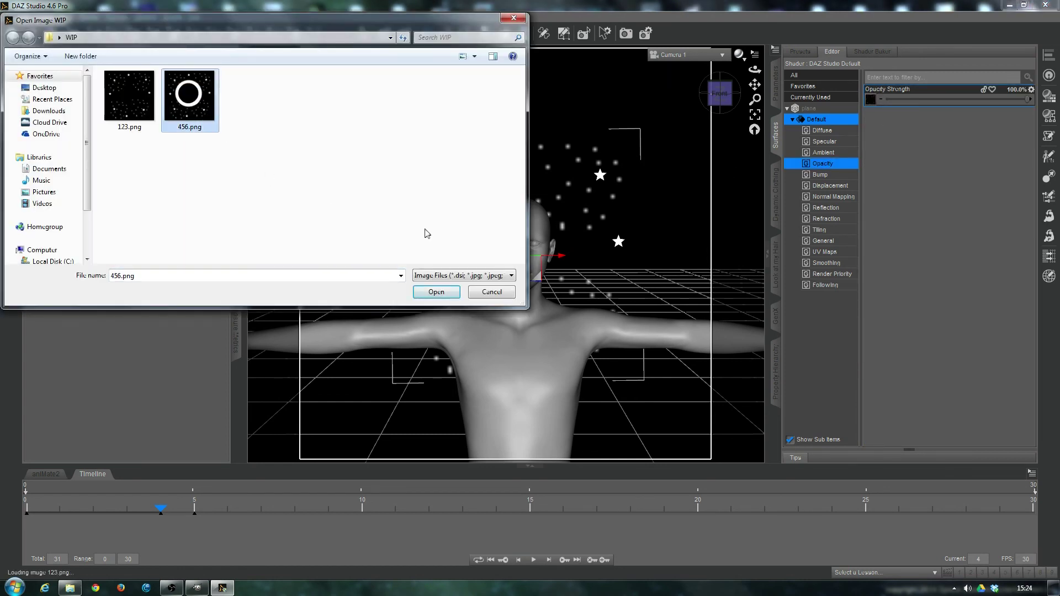
click(437, 292)
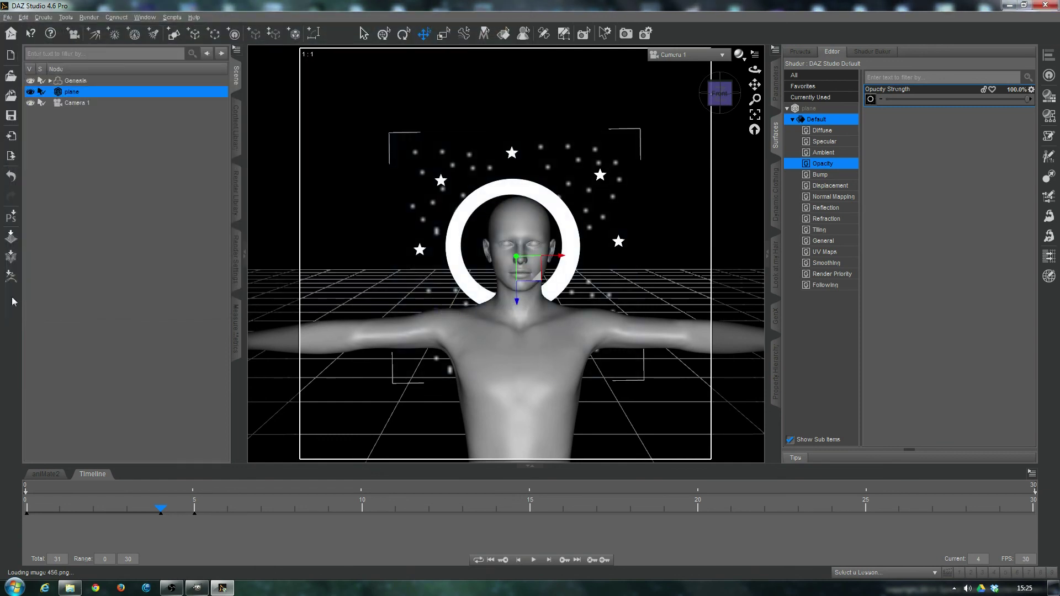
Step: Render the scene with the ring map, then move the render window aside behind the main window
click(624, 38)
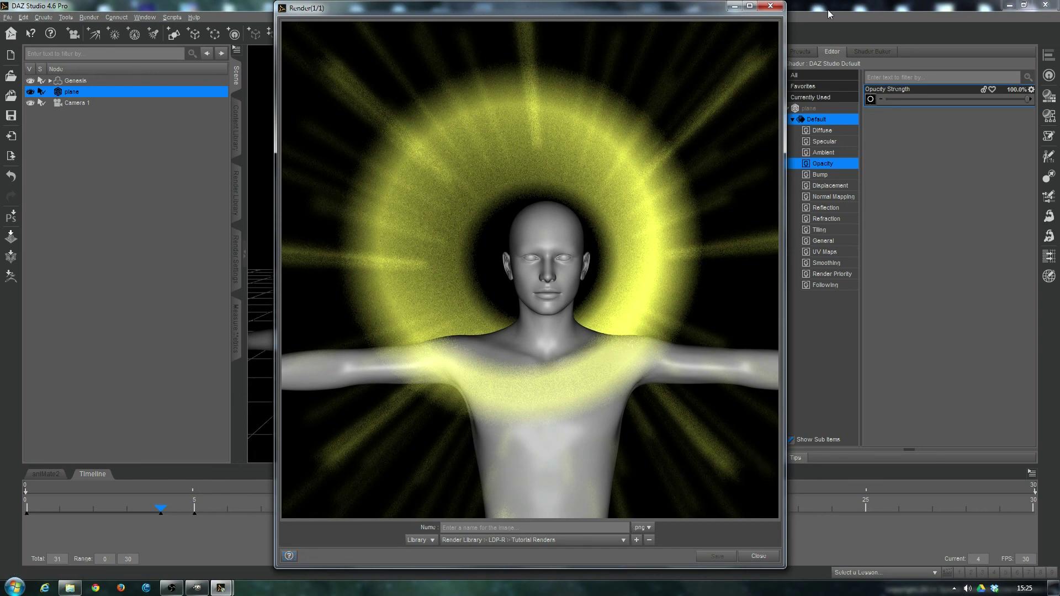
drag(572, 10, 808, 21)
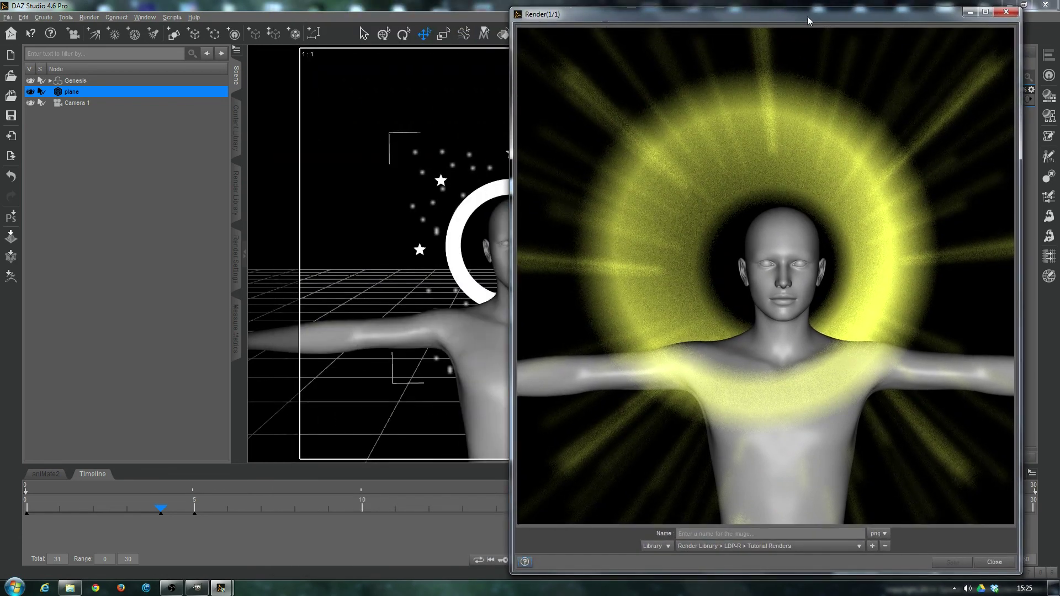
click(445, 7)
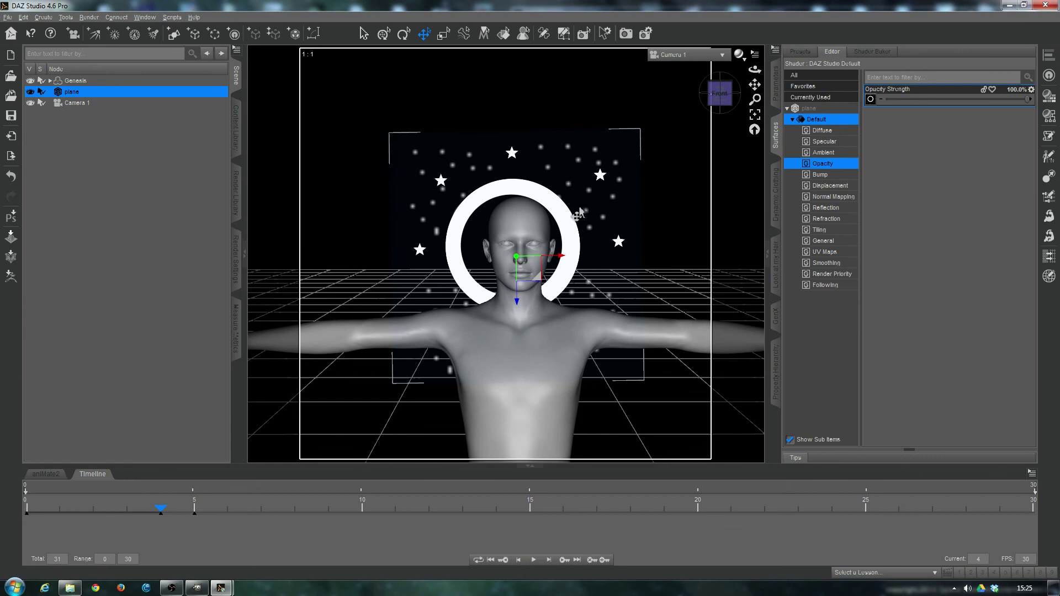
Step: At frame 5, move the ring plane along Z to sit just behind the head in Perspective View
click(196, 511)
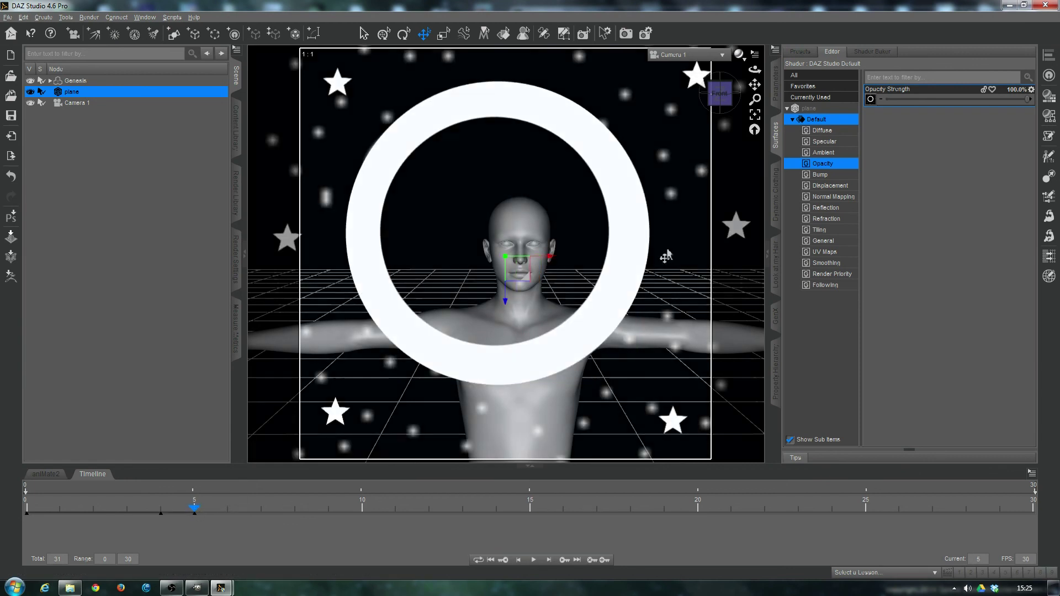
click(727, 58)
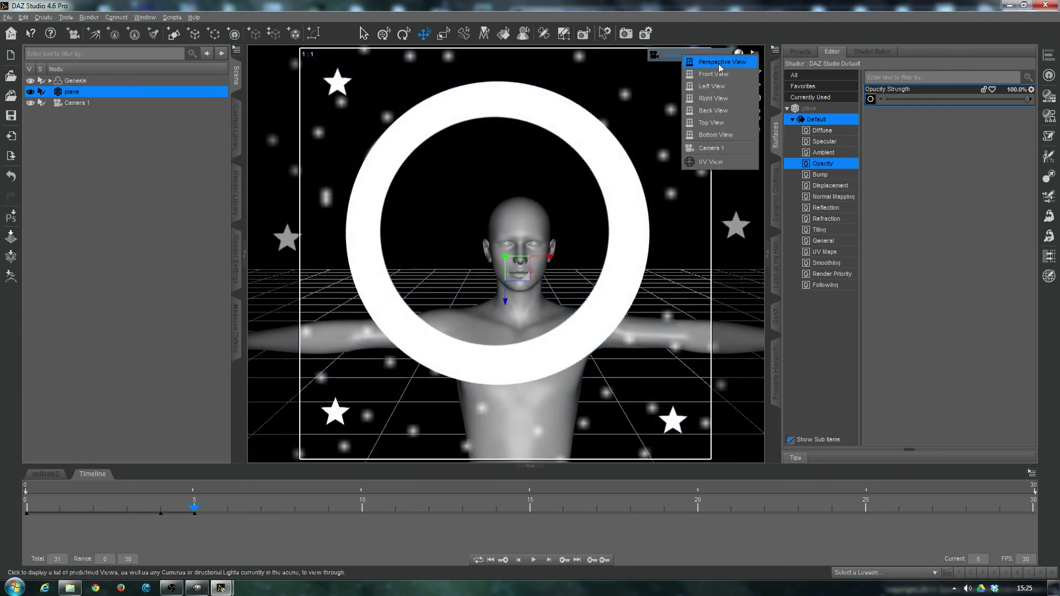
click(724, 62)
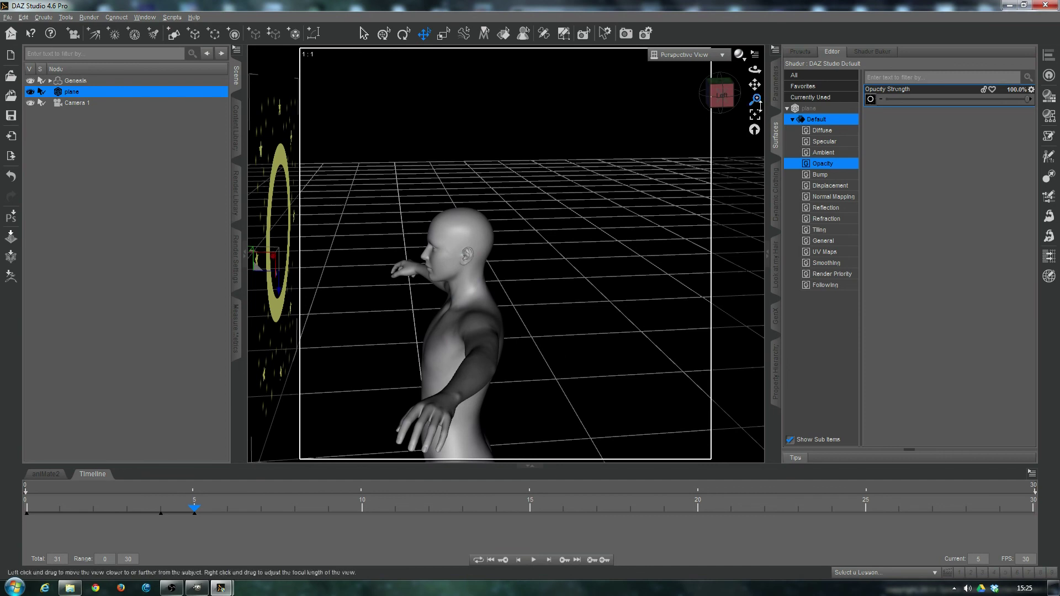
drag(755, 100, 670, 172)
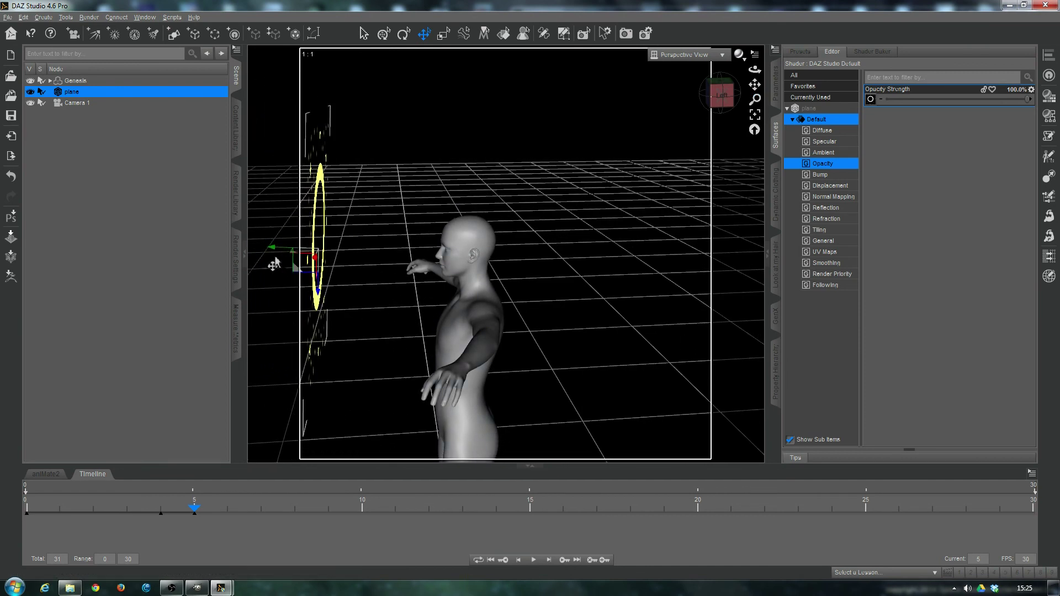
drag(273, 253, 439, 263)
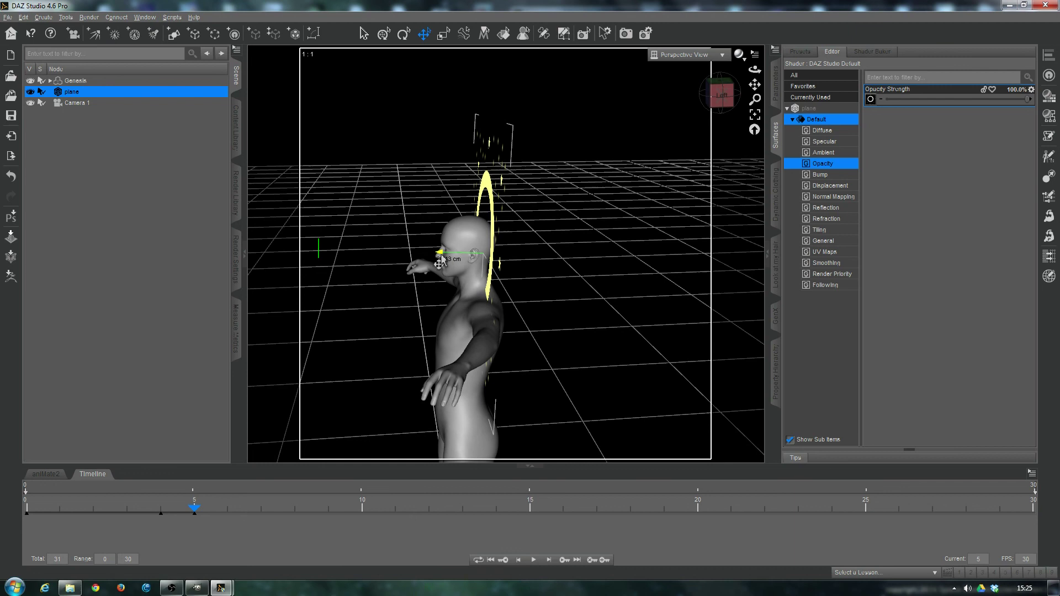
drag(439, 263, 439, 263)
Step: Test-render frame 5 through Camera 1, then render frame 4 with the repositioned ring
click(712, 55)
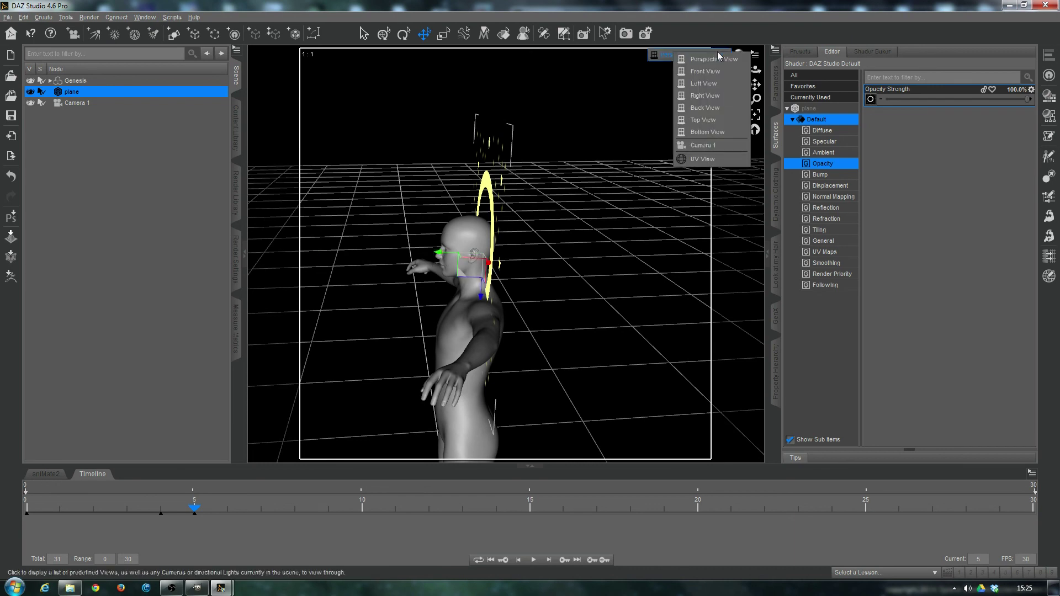
click(702, 145)
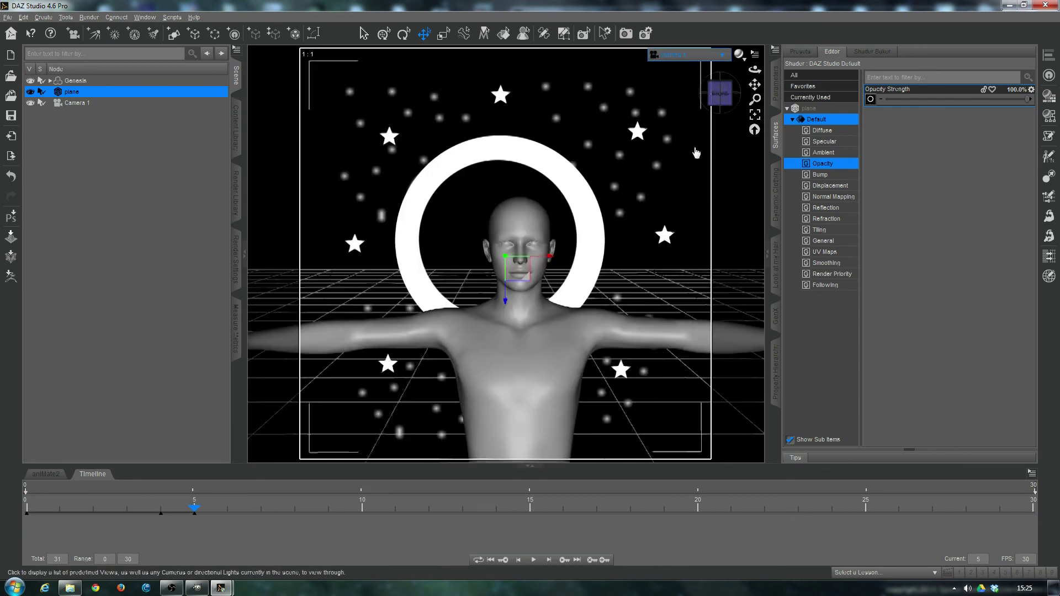
click(625, 33)
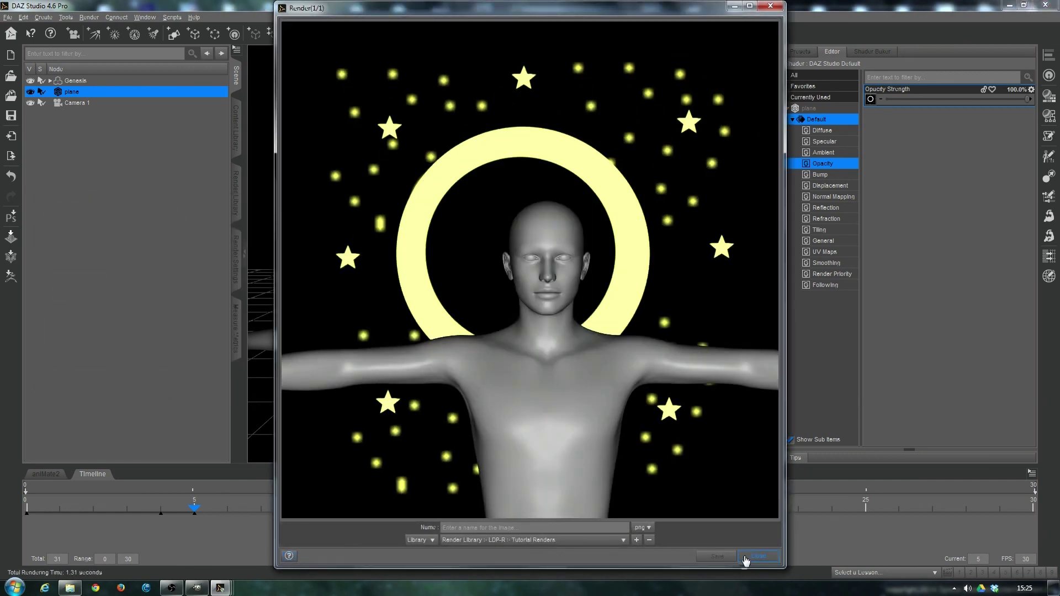
click(758, 557)
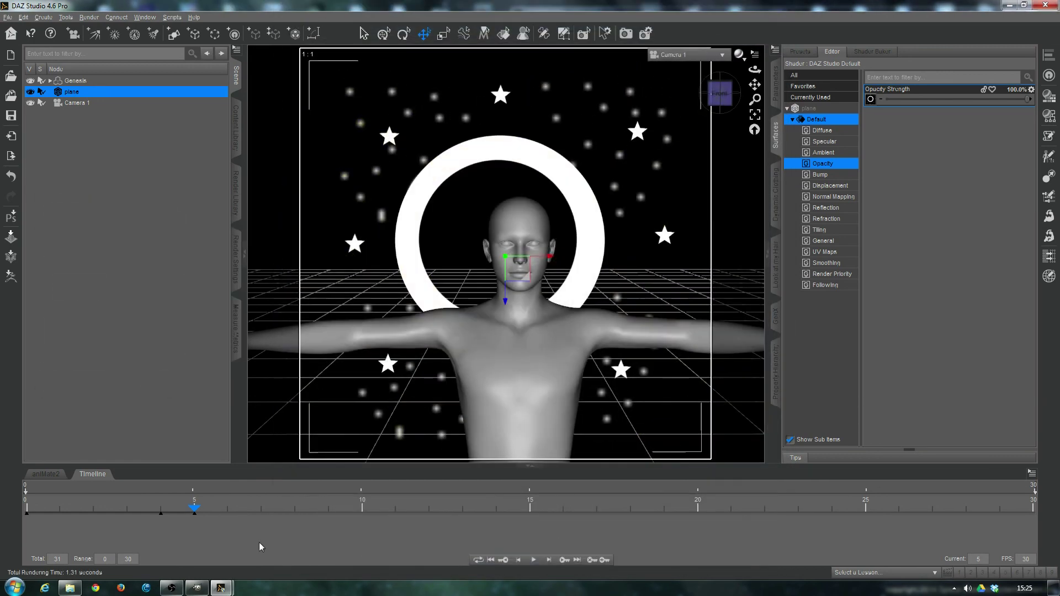
click(160, 514)
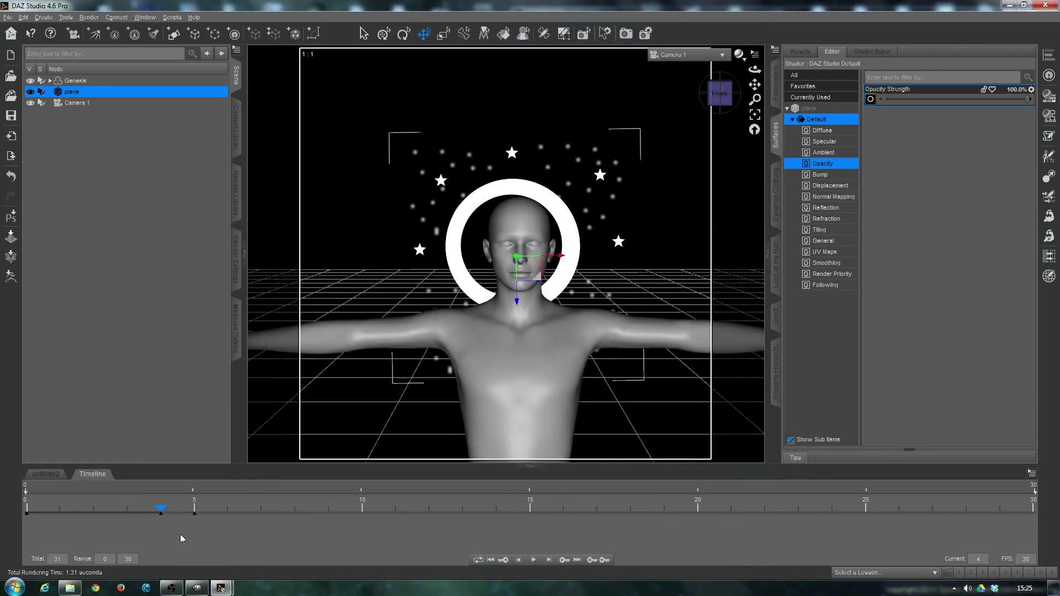
click(626, 34)
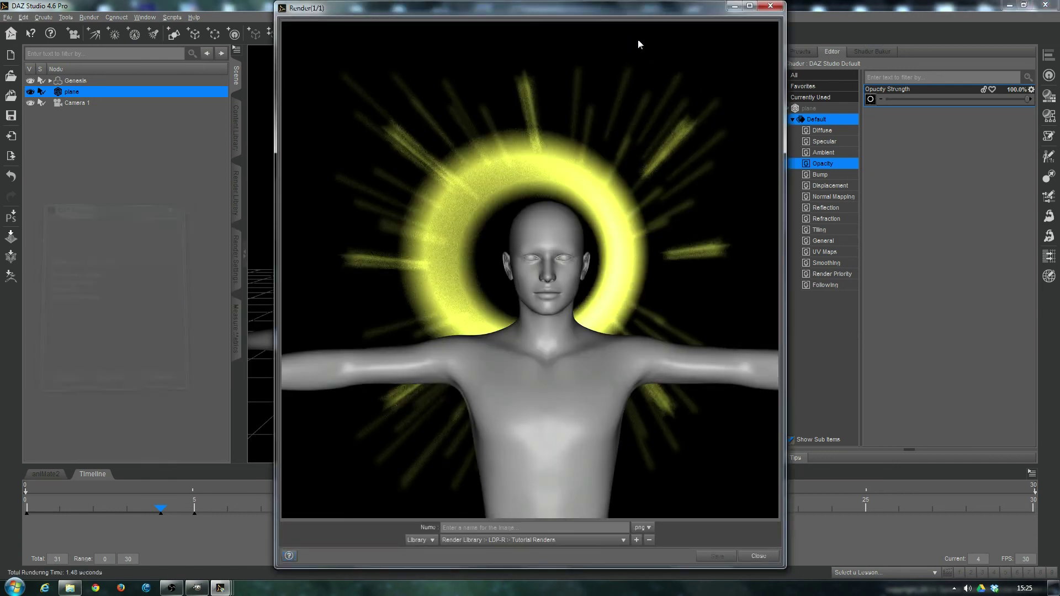
Step: Place the new render on the left and bring the earlier Render(1/1) window beside it for comparison
drag(667, 13, 416, 21)
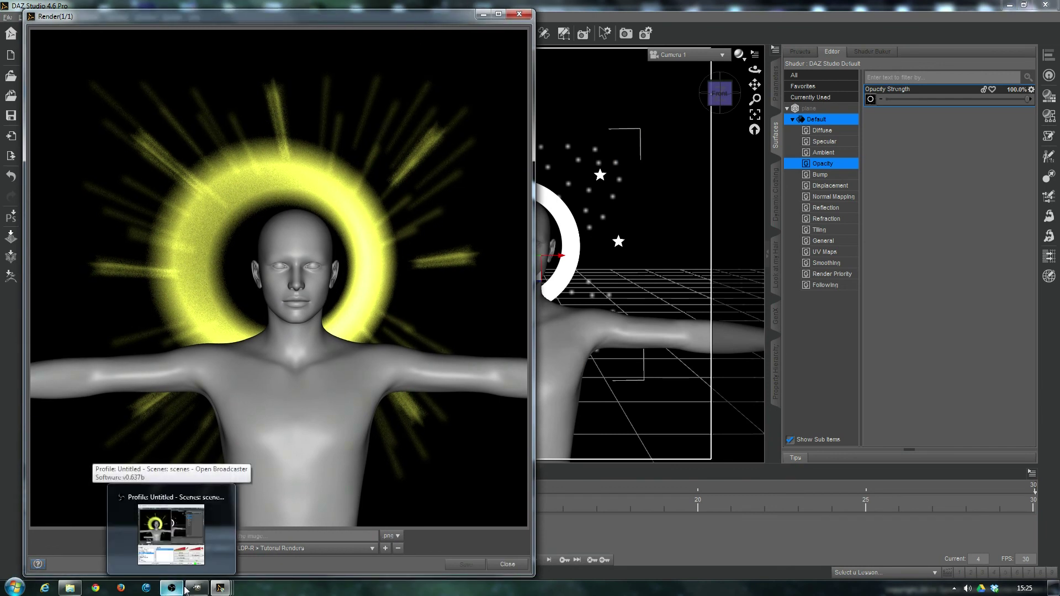
mouse_move(233, 589)
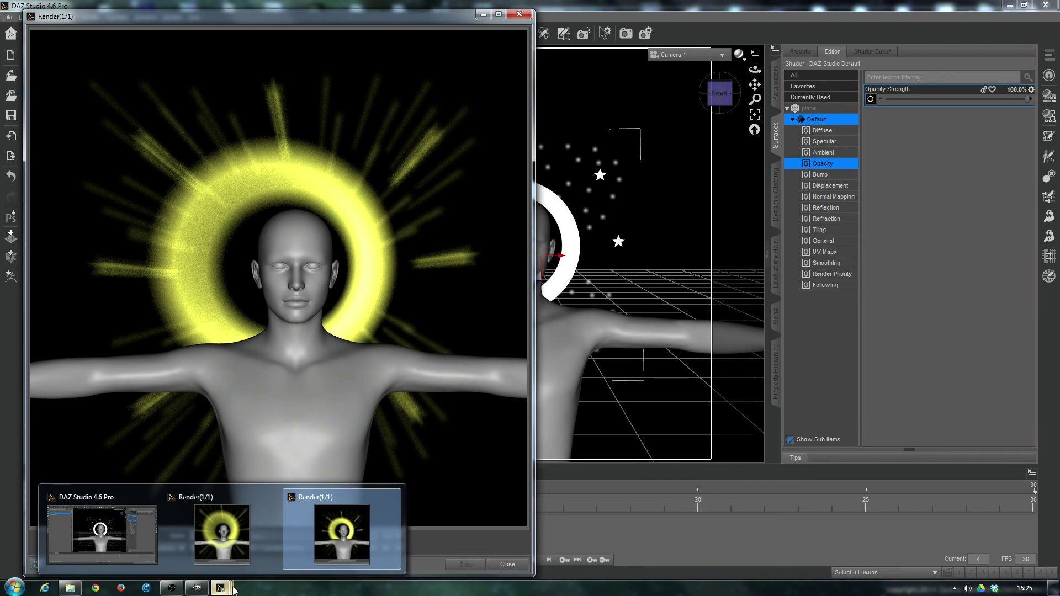
click(221, 530)
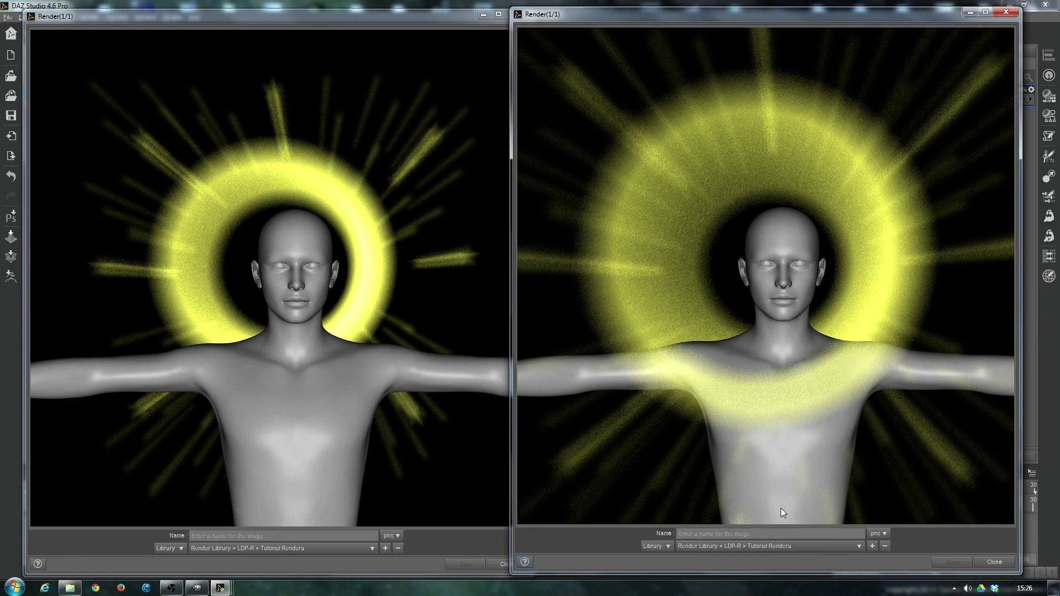
mouse_move(176, 590)
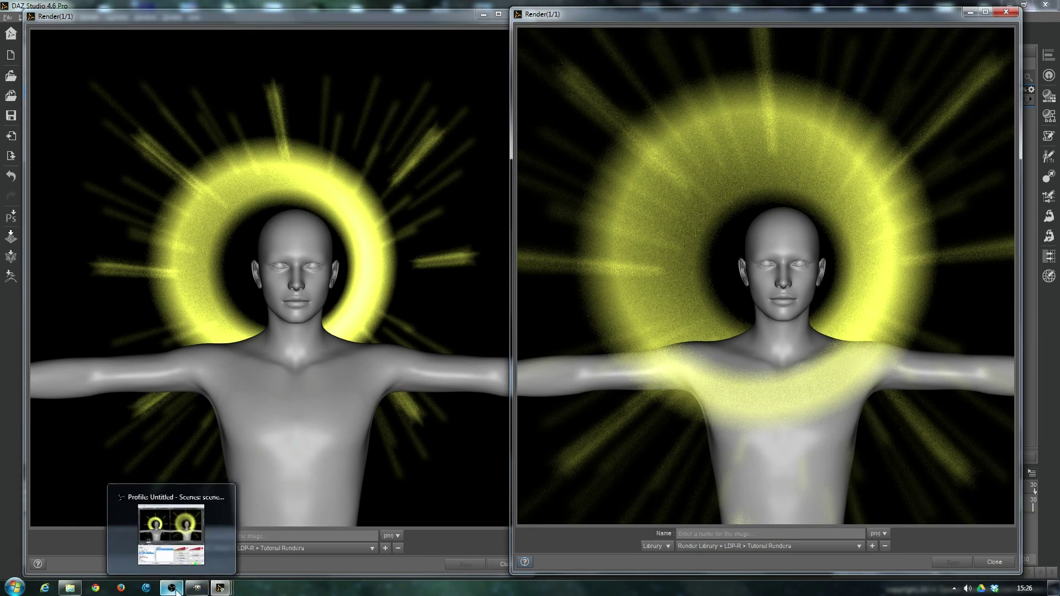
click(175, 590)
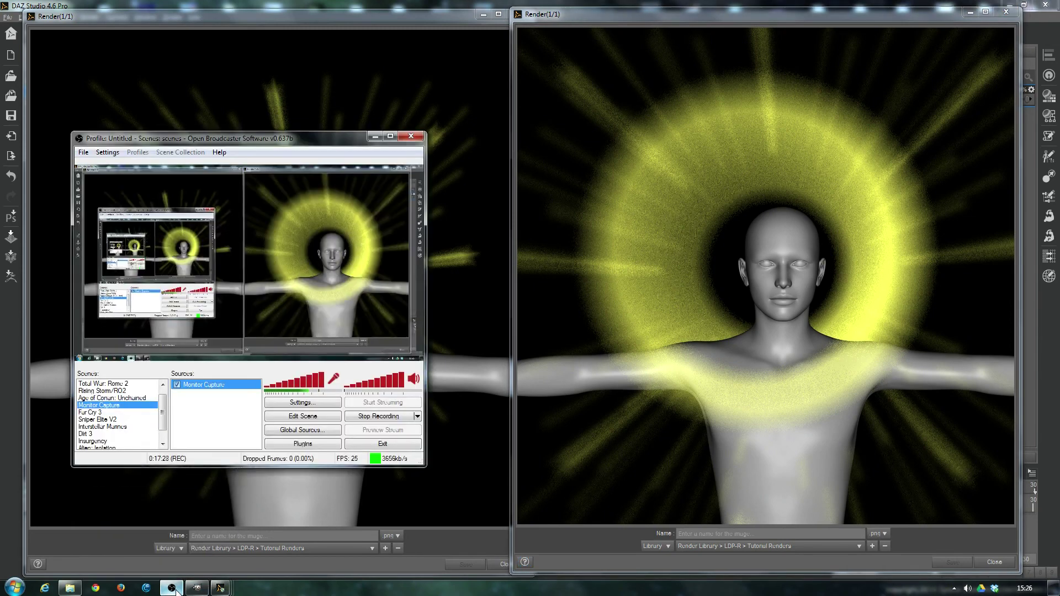